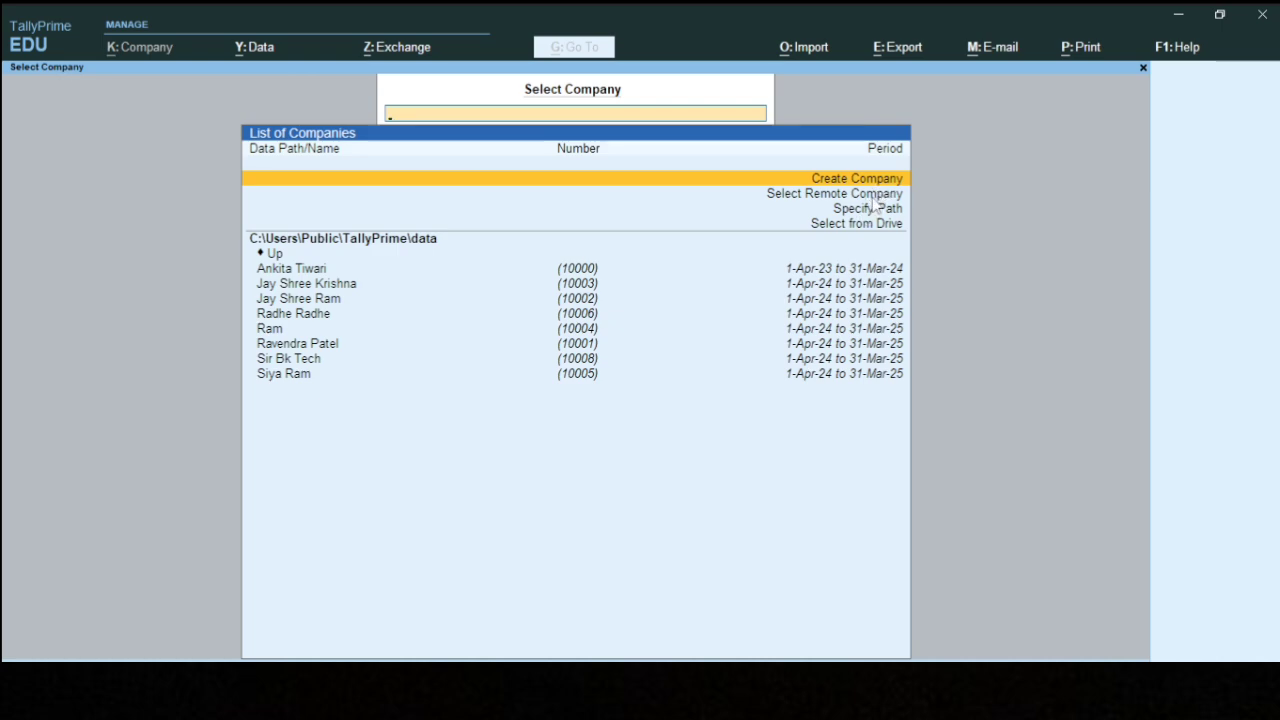
{"action": "left_click", "coordinate": [873, 198]}
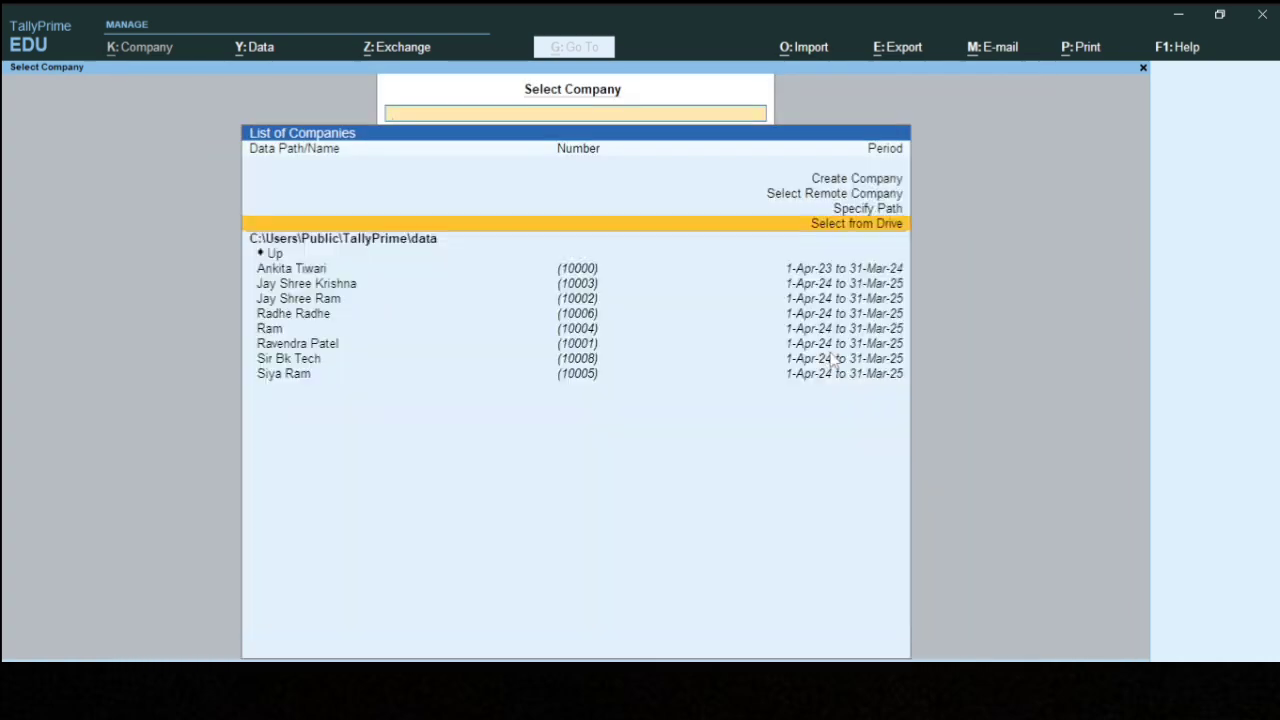
{"action": "left_click", "coordinate": [862, 268]}
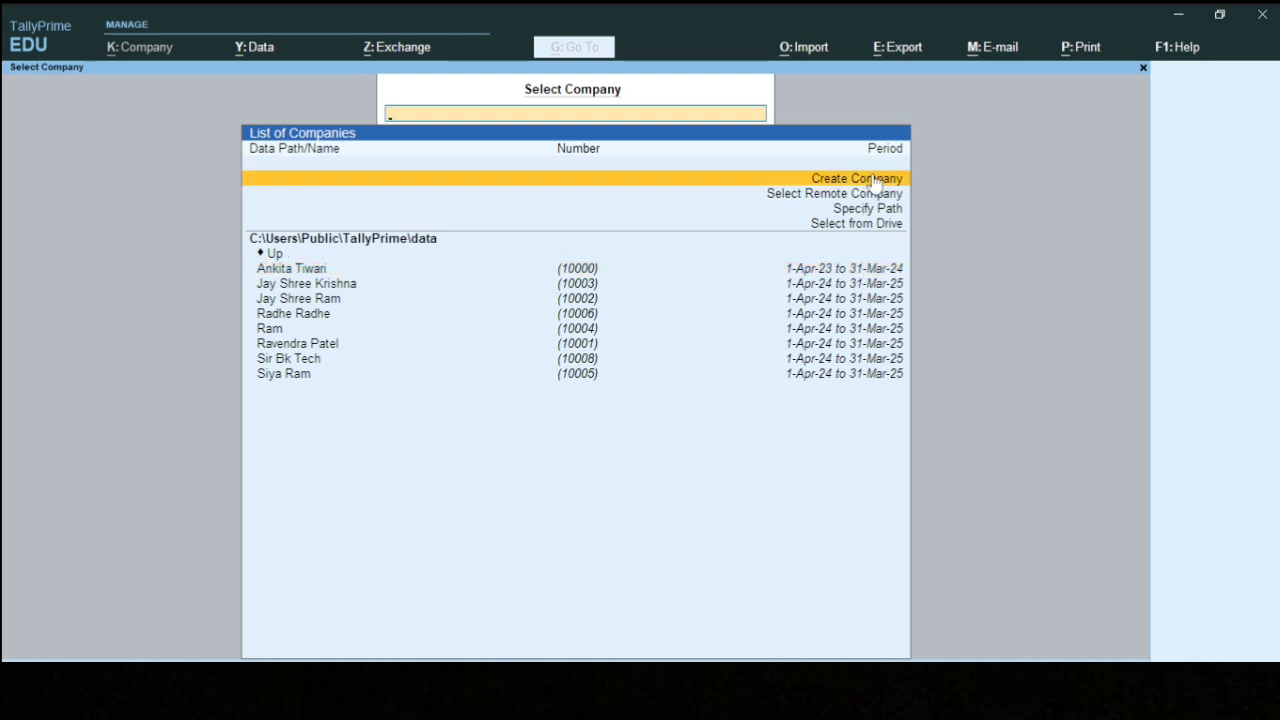
Switch to the browser's tally note.pdf and highlight the voucher type descriptions from Contra Voucher through Purchase Voucher on page 3
{"action": "left_click", "coordinate": [1175, 18]}
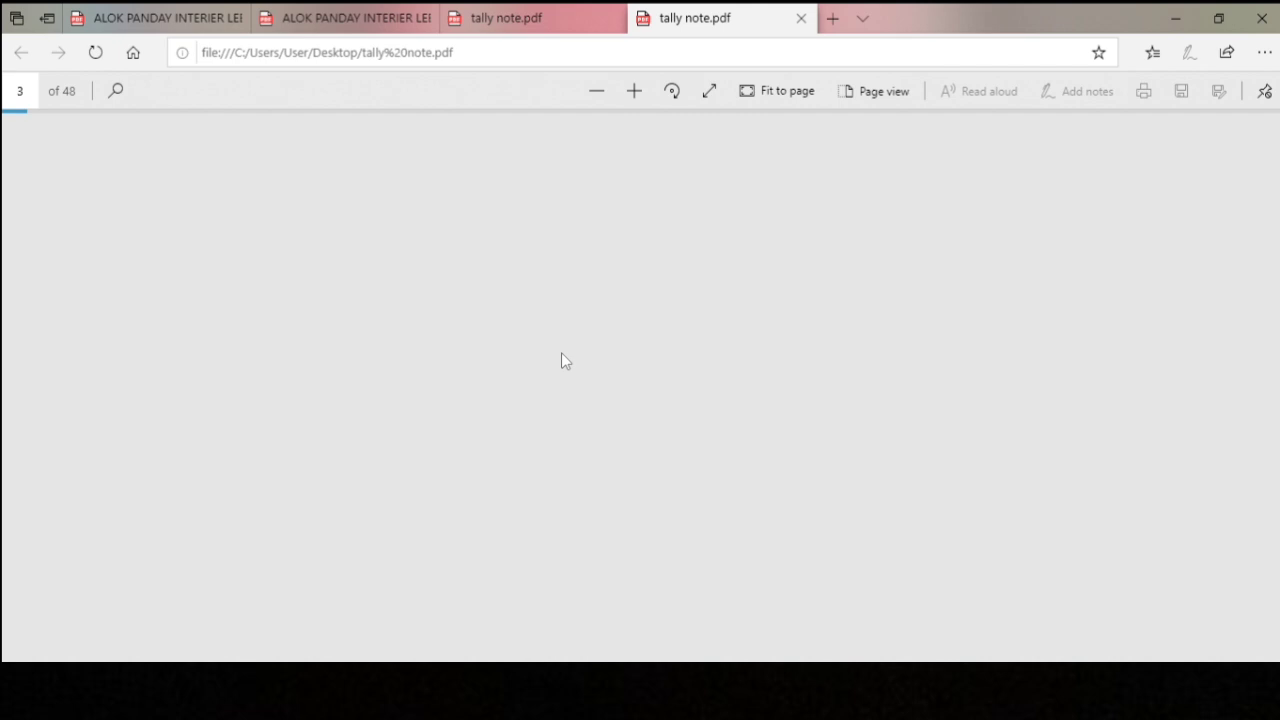
{"action": "left_click", "coordinate": [576, 31]}
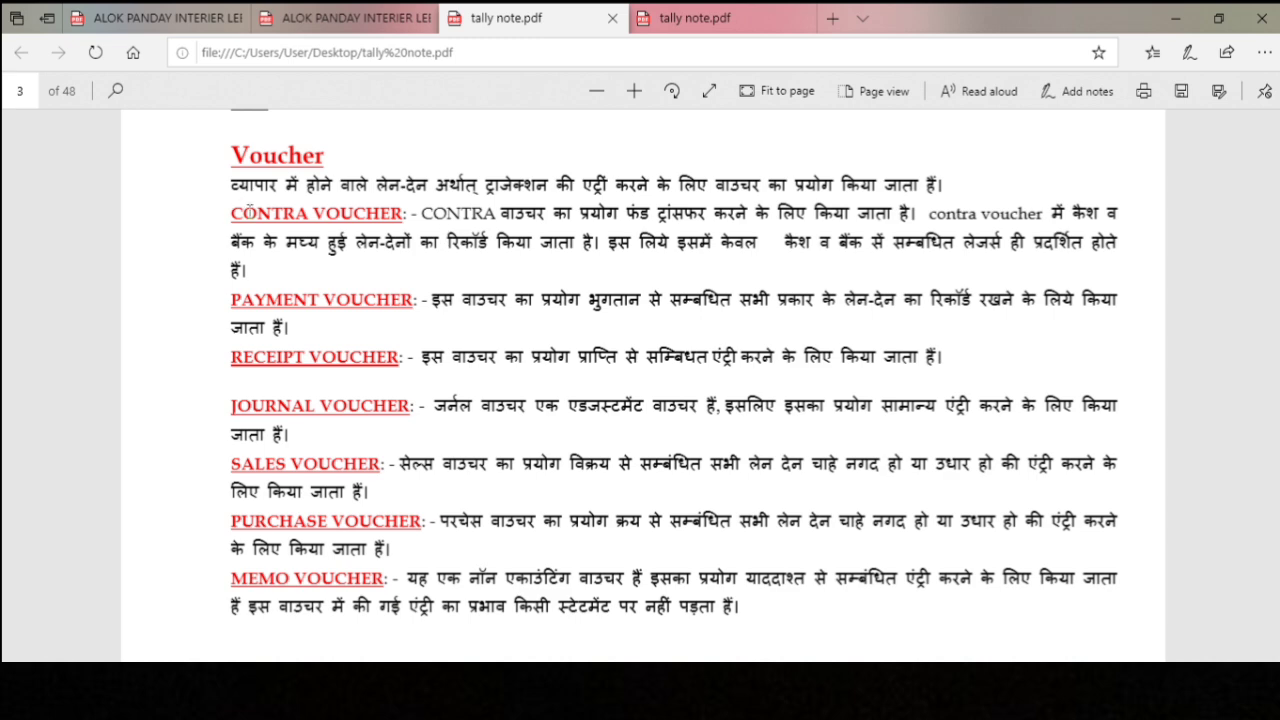
{"action": "left_click_drag", "start_coordinate": [233, 211], "coordinate": [414, 542]}
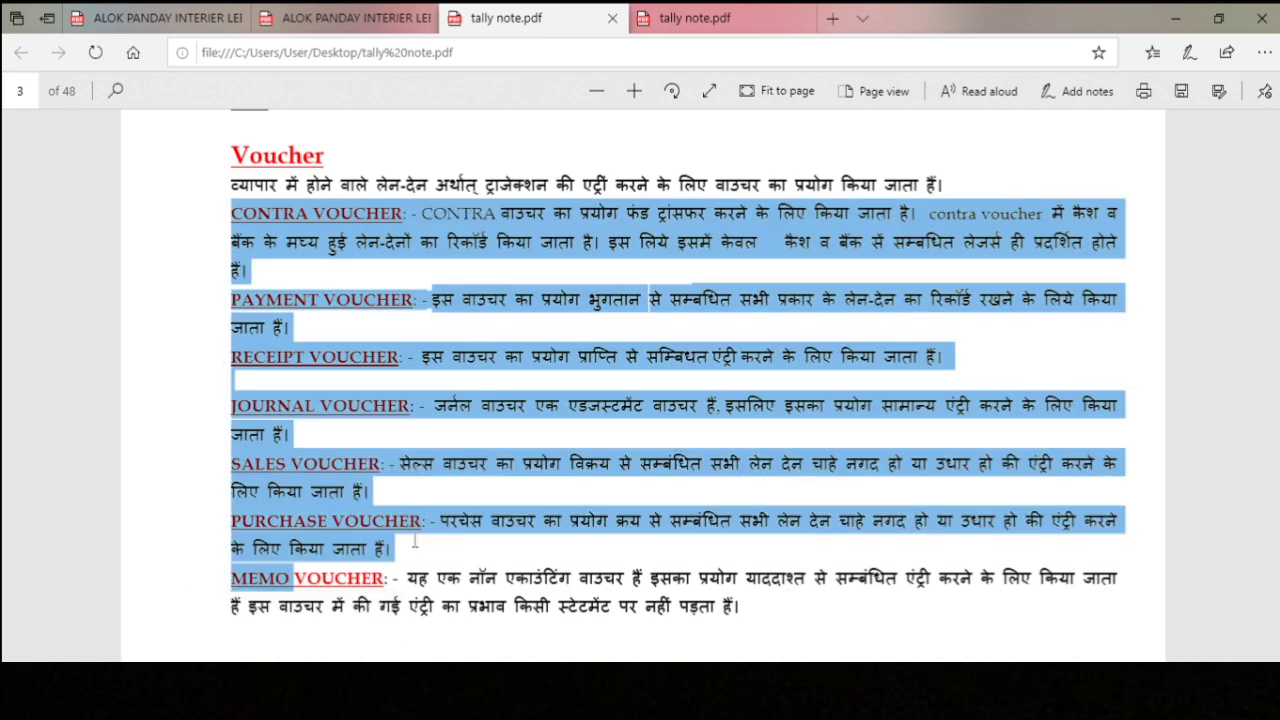
{"action": "left_click", "coordinate": [414, 540]}
Find the TRADING ACCOUNTS section on page 10 of the notes and enlarge it for reading
{"action": "scroll", "coordinate": [414, 538], "scroll_direction": "down", "scroll_amount": 10}
{"action": "scroll", "coordinate": [386, 406], "scroll_direction": "down", "scroll_amount": 4}
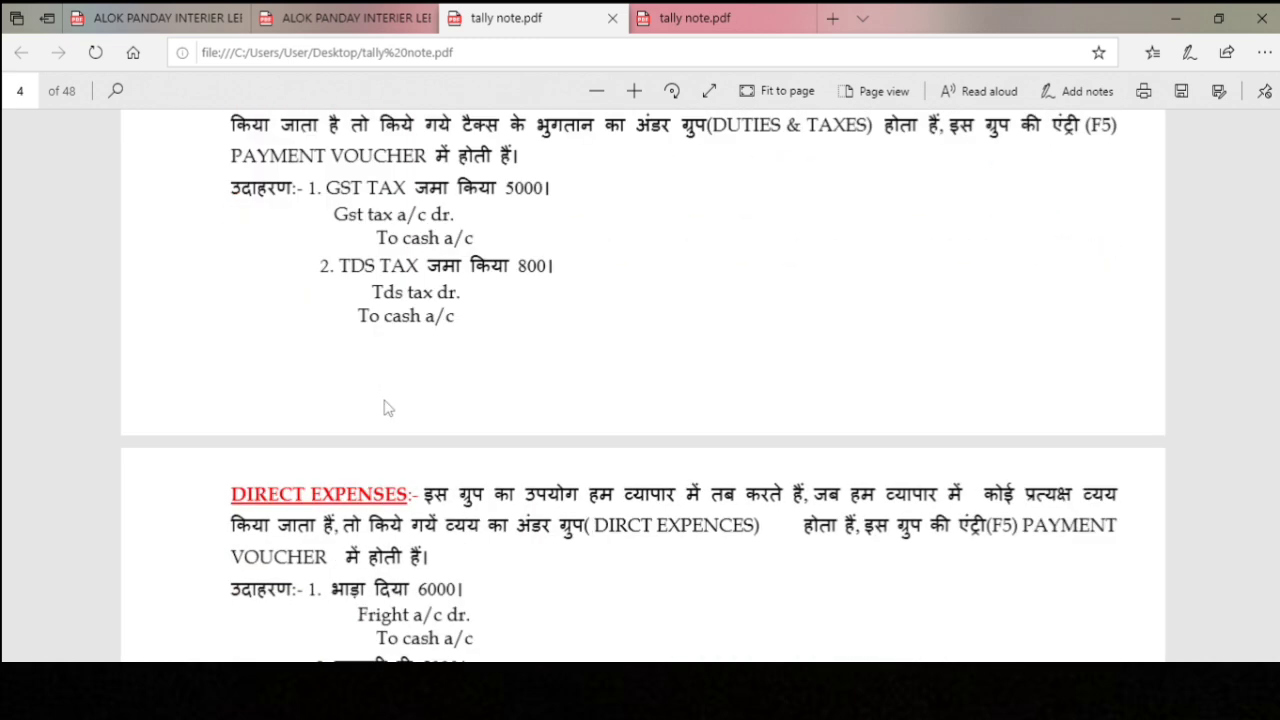
{"action": "scroll", "coordinate": [388, 408], "scroll_direction": "down", "scroll_amount": 15}
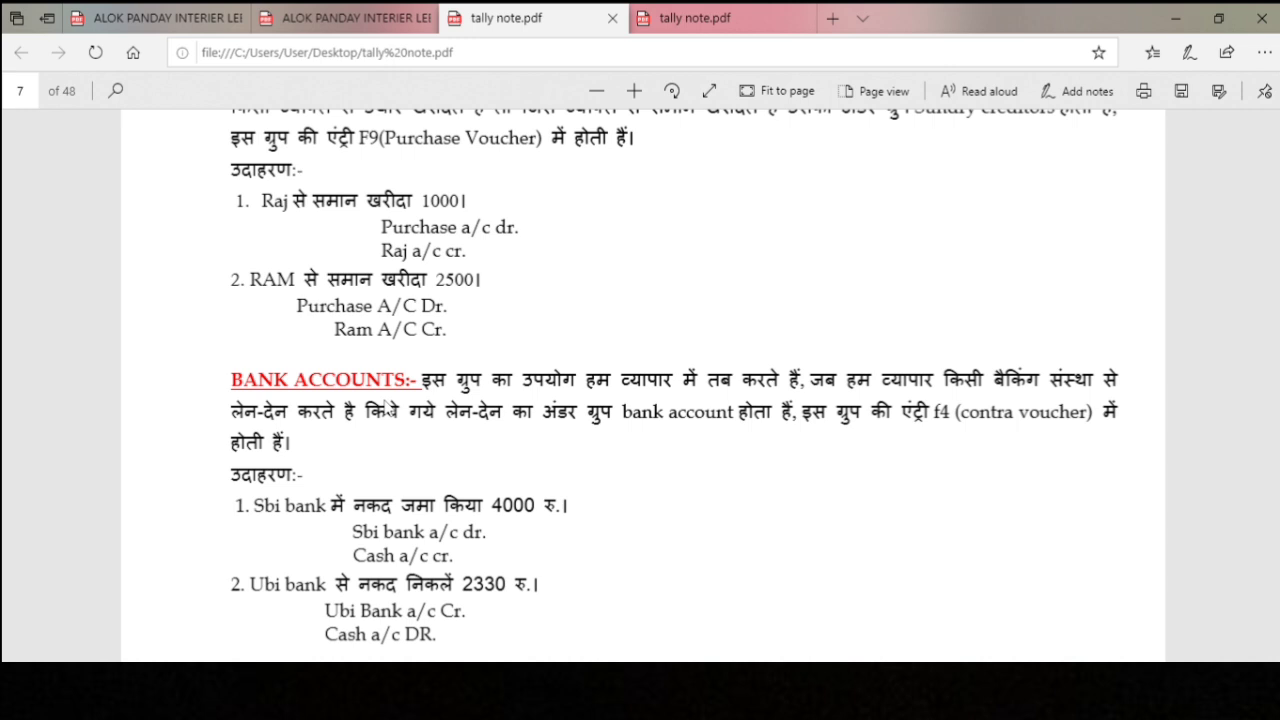
{"action": "scroll", "coordinate": [386, 408], "scroll_direction": "down", "scroll_amount": 15}
{"action": "scroll", "coordinate": [388, 410], "scroll_direction": "up", "scroll_amount": 2}
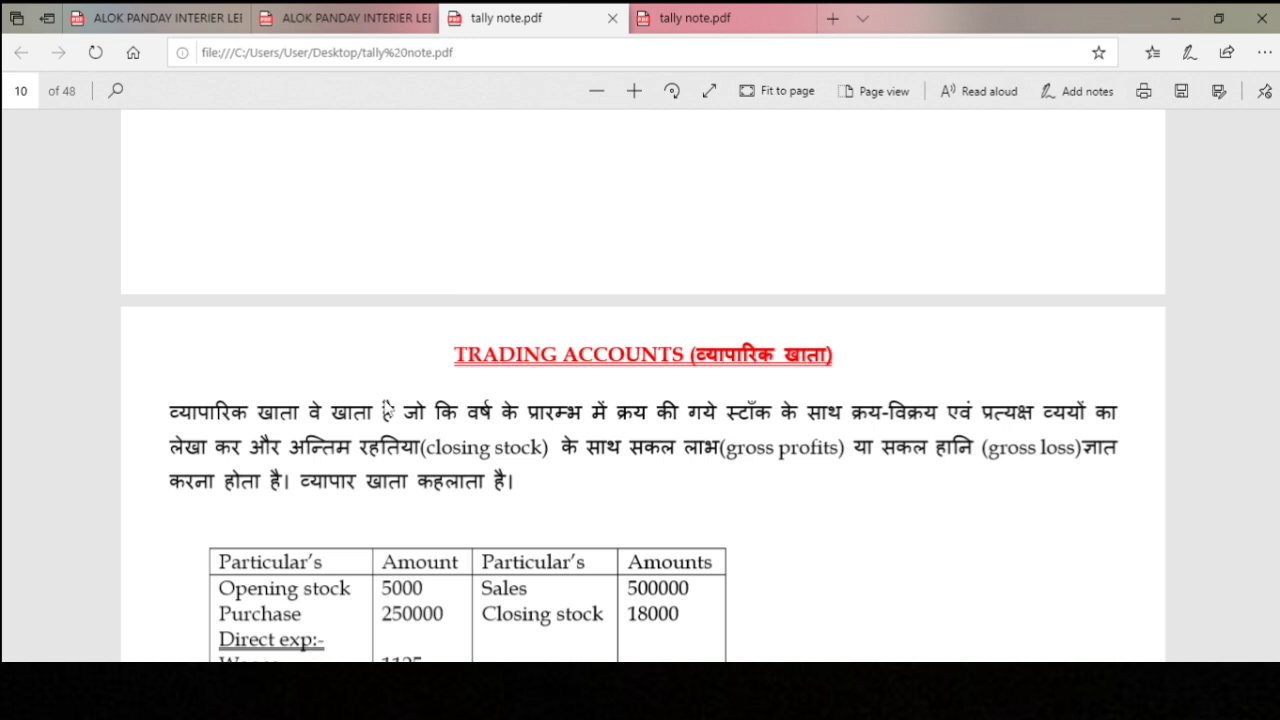
{"action": "scroll", "coordinate": [388, 410], "scroll_direction": "up", "scroll_amount": 3}
{"action": "scroll", "coordinate": [386, 408], "scroll_direction": "down", "scroll_amount": 2}
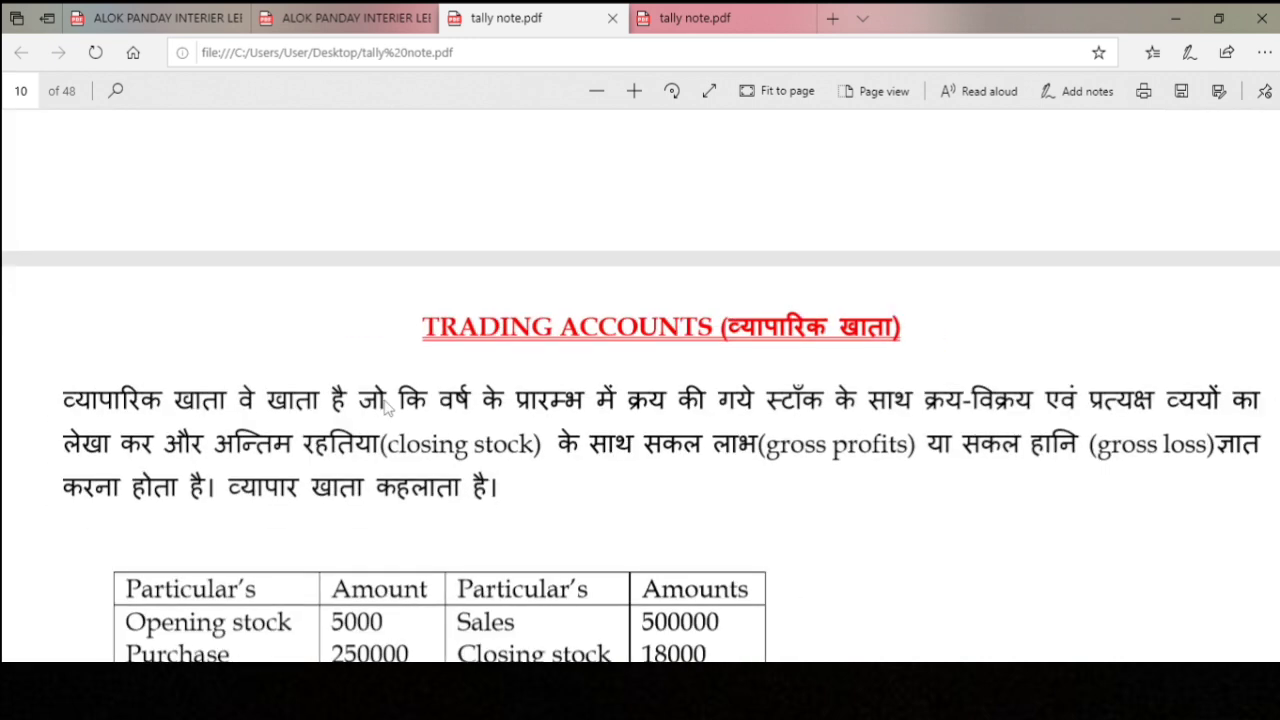
{"action": "scroll", "coordinate": [387, 409], "scroll_direction": "down", "scroll_amount": 1}
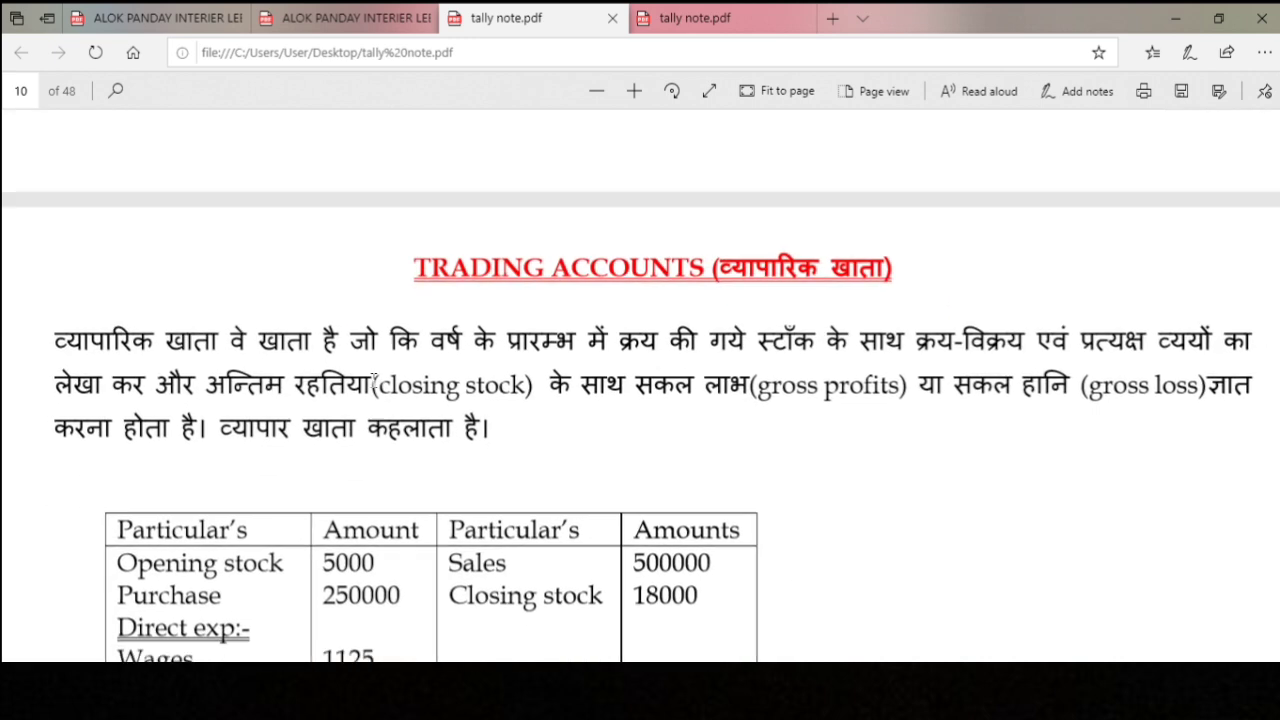
{"action": "scroll", "coordinate": [334, 371], "scroll_direction": "down", "scroll_amount": 1}
{"action": "scroll", "coordinate": [334, 371], "scroll_direction": "right", "scroll_amount": 1}
{"action": "scroll", "coordinate": [334, 371], "scroll_direction": "left", "scroll_amount": 1}
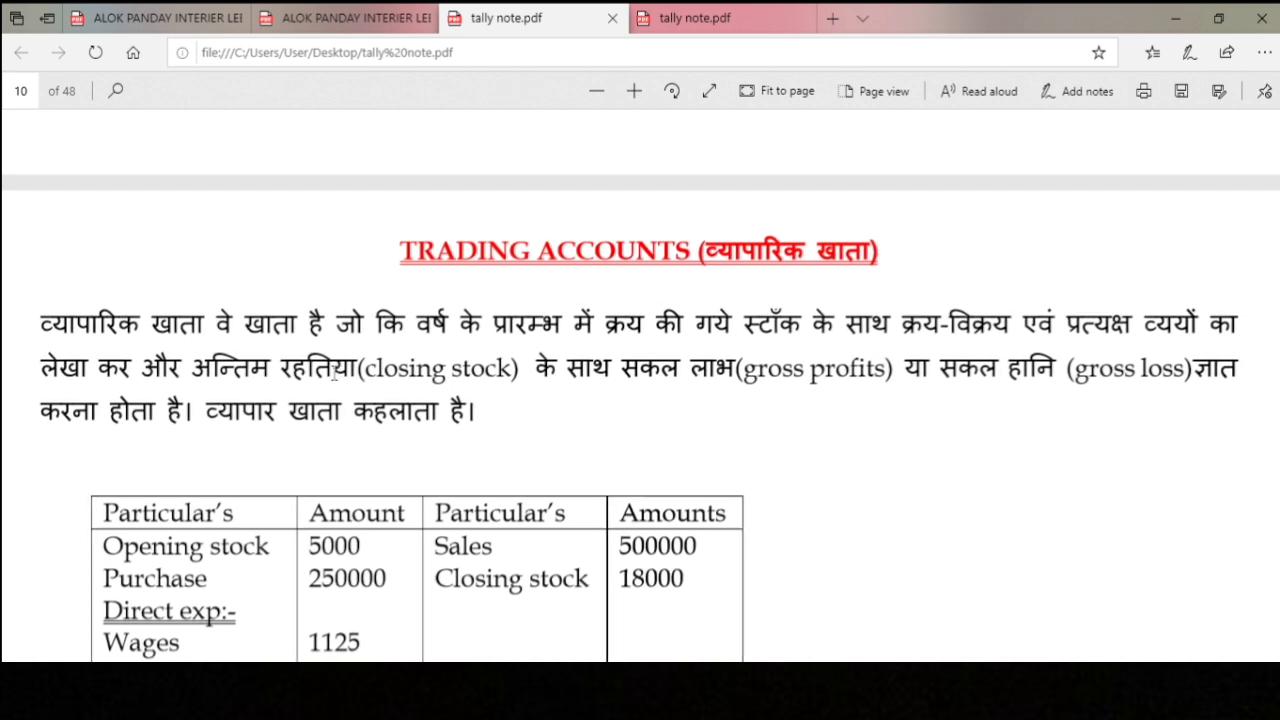
{"action": "scroll", "coordinate": [334, 371], "scroll_direction": "left", "scroll_amount": 1}
{"action": "scroll", "coordinate": [334, 371], "scroll_direction": "right", "scroll_amount": 1}
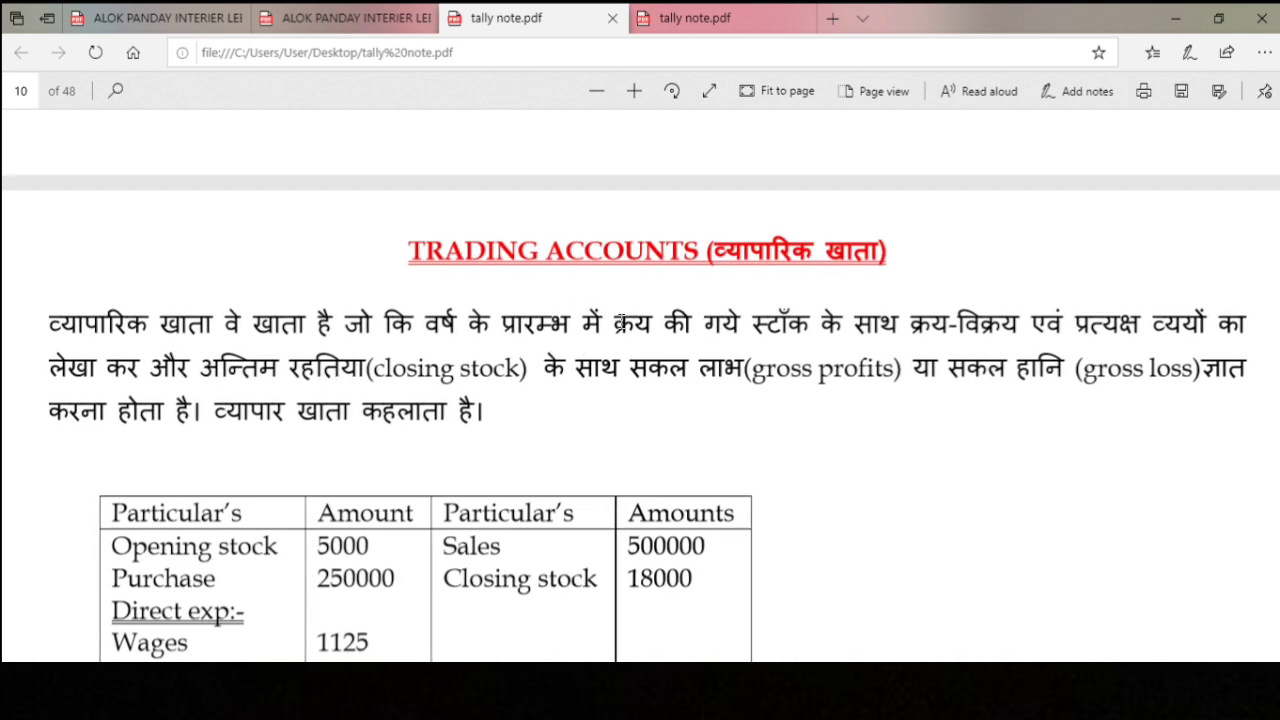
Highlight the key trading account terms in the notes: purchase (क्रय), direct expenses (प्रत्यक्ष व्ययों), Opening stock, gross profits and gross loss
{"action": "left_click_drag", "start_coordinate": [613, 323], "coordinate": [652, 325]}
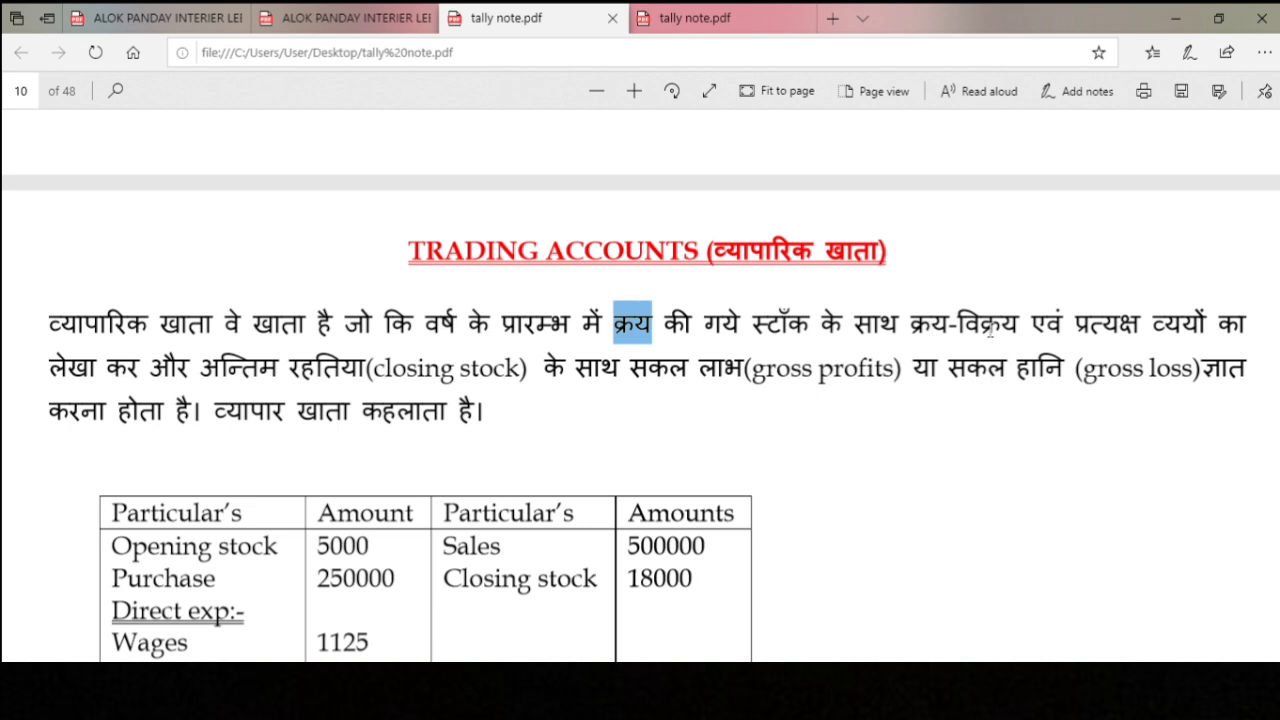
{"action": "left_click_drag", "start_coordinate": [1092, 323], "coordinate": [1225, 342]}
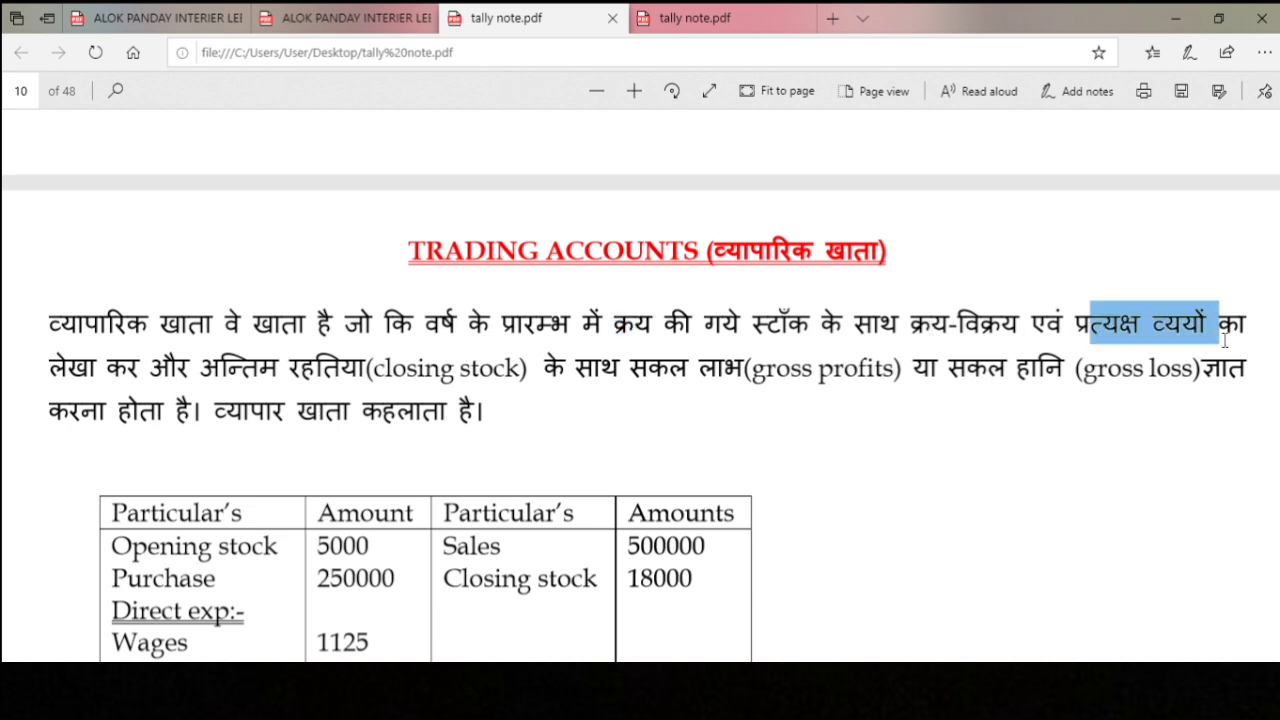
{"action": "left_click", "coordinate": [922, 438]}
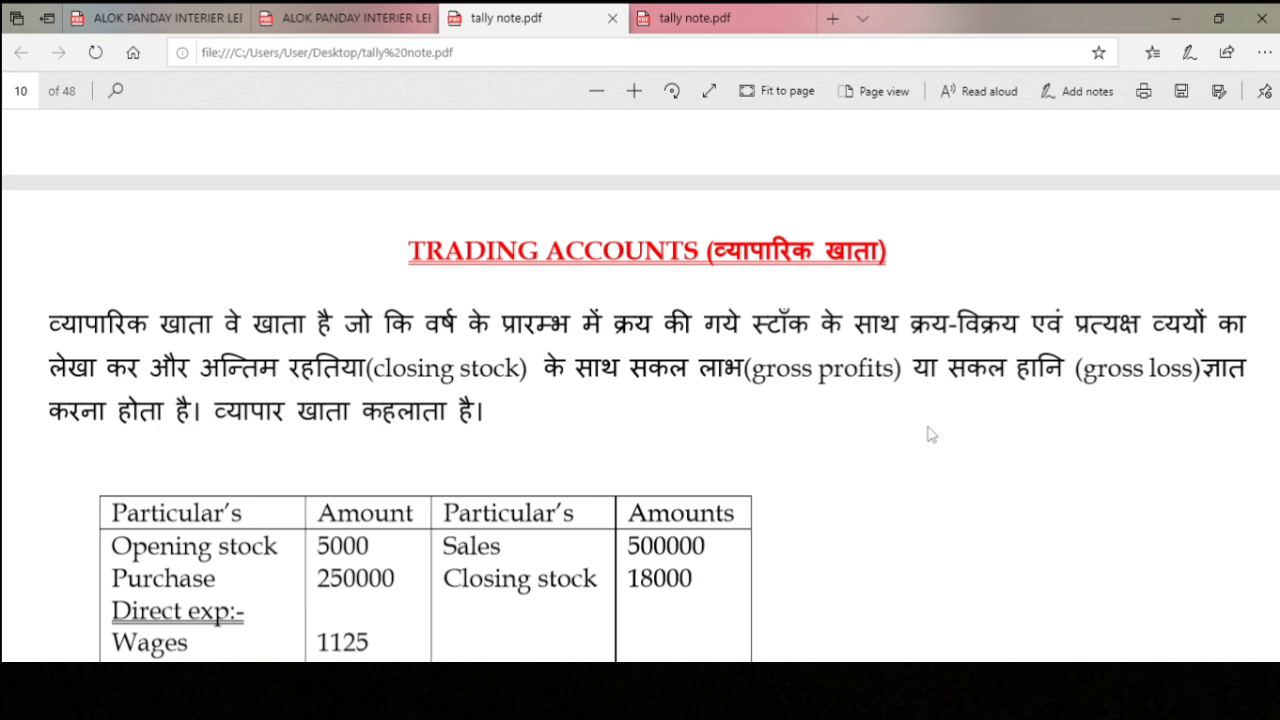
{"action": "scroll", "coordinate": [928, 433], "scroll_direction": "down", "scroll_amount": 2}
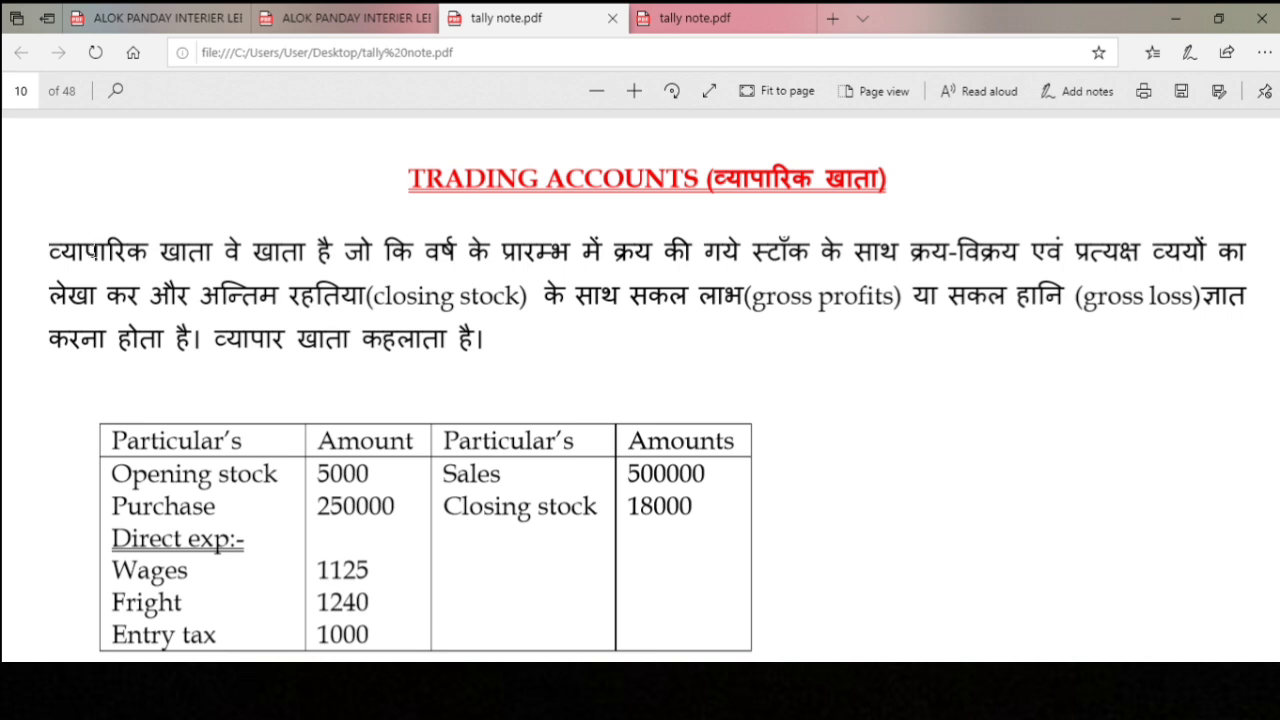
{"action": "left_click_drag", "start_coordinate": [112, 468], "coordinate": [465, 466]}
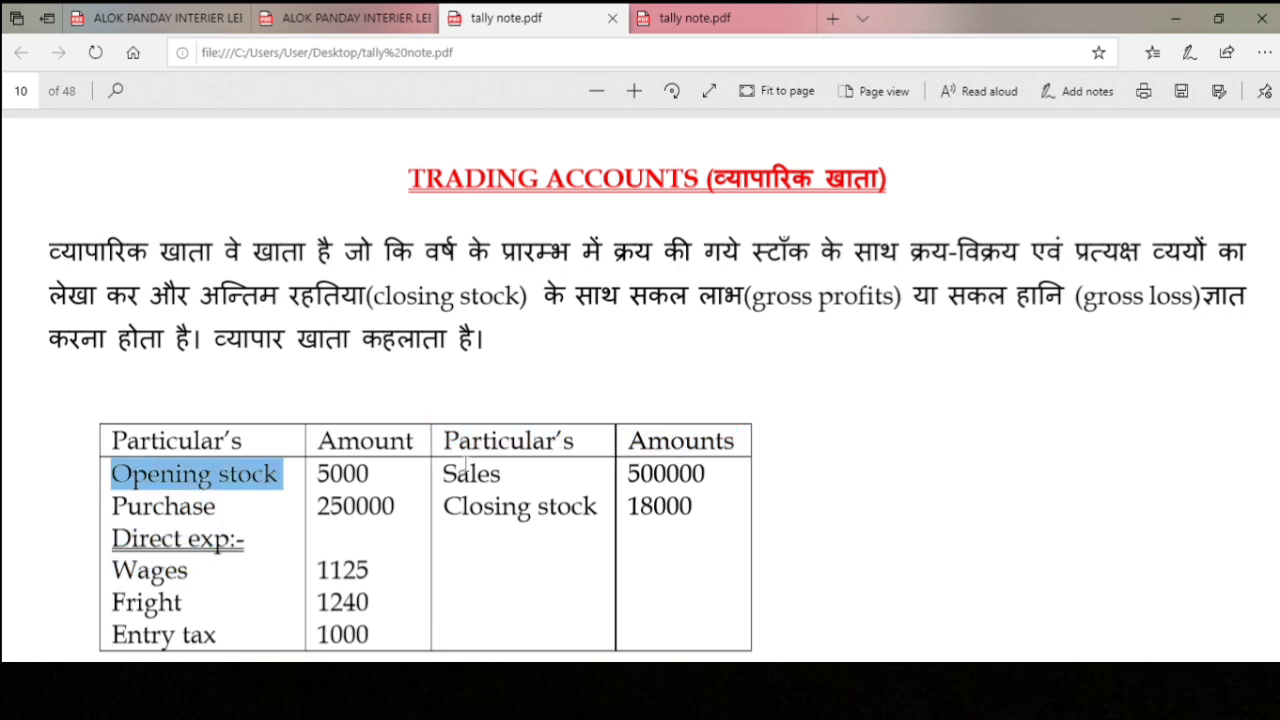
{"action": "left_click", "coordinate": [532, 500]}
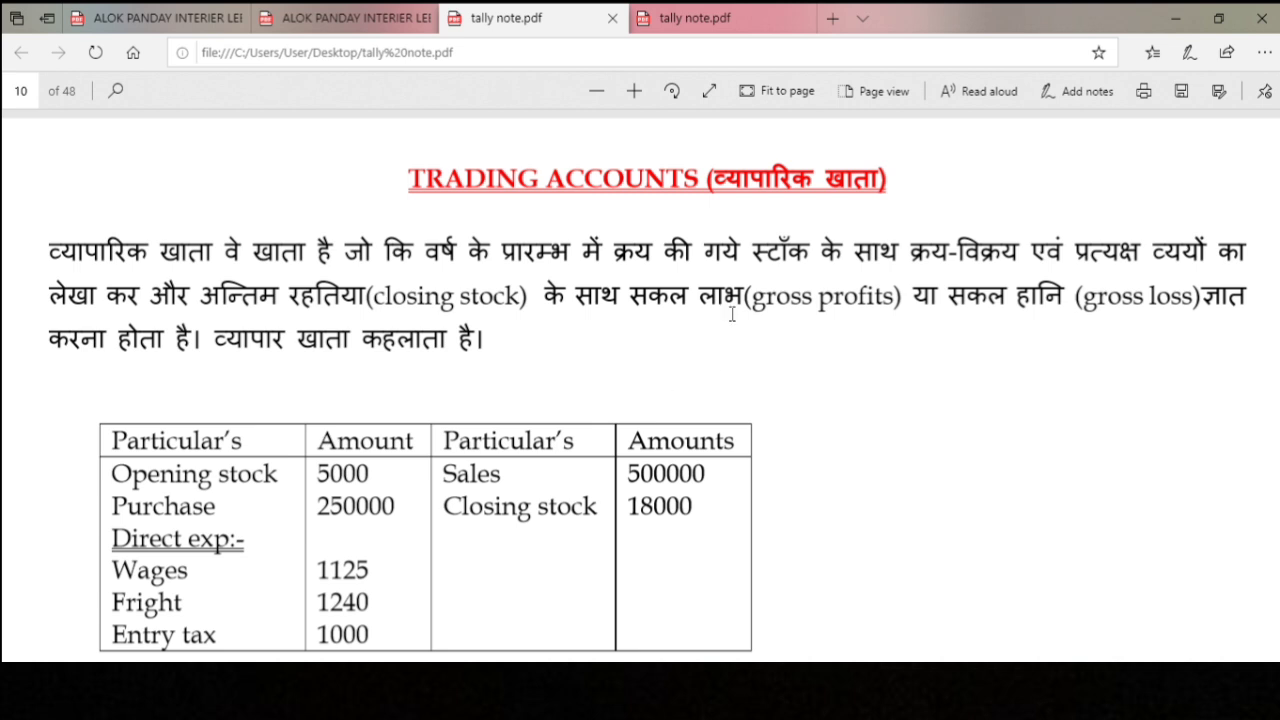
{"action": "left_click_drag", "start_coordinate": [744, 296], "coordinate": [870, 296]}
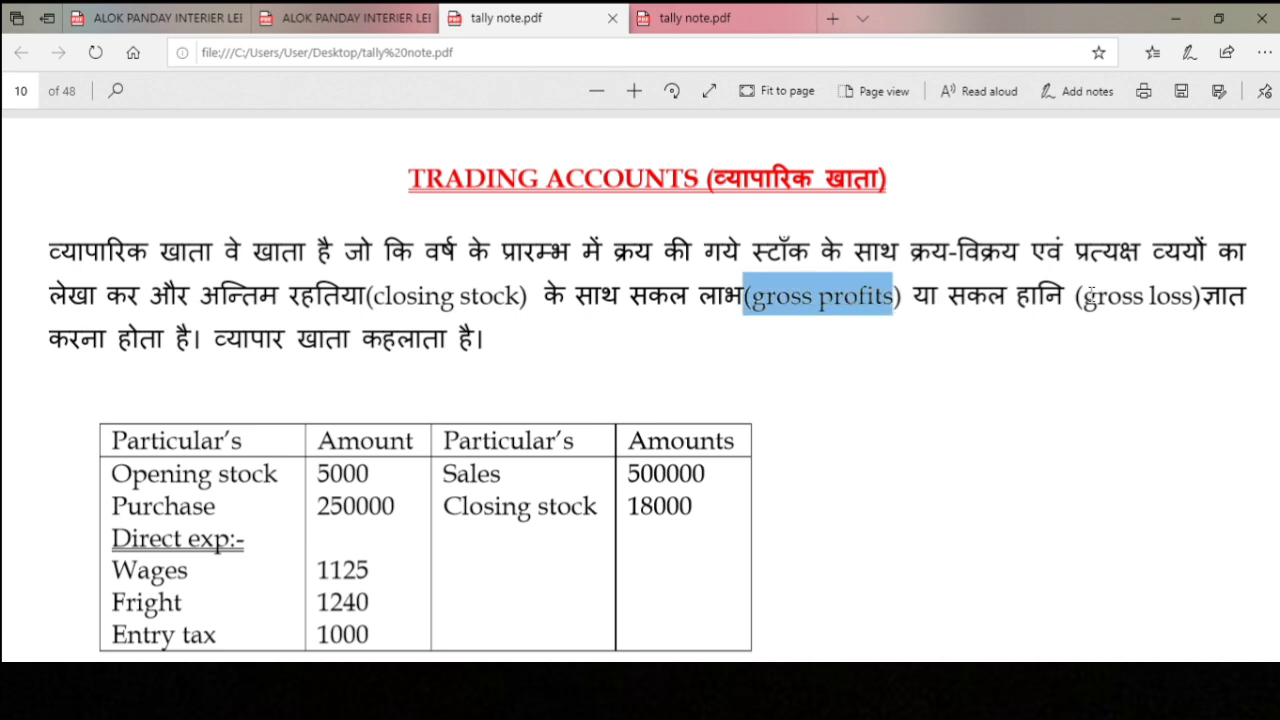
{"action": "left_click_drag", "start_coordinate": [1083, 296], "coordinate": [1171, 314]}
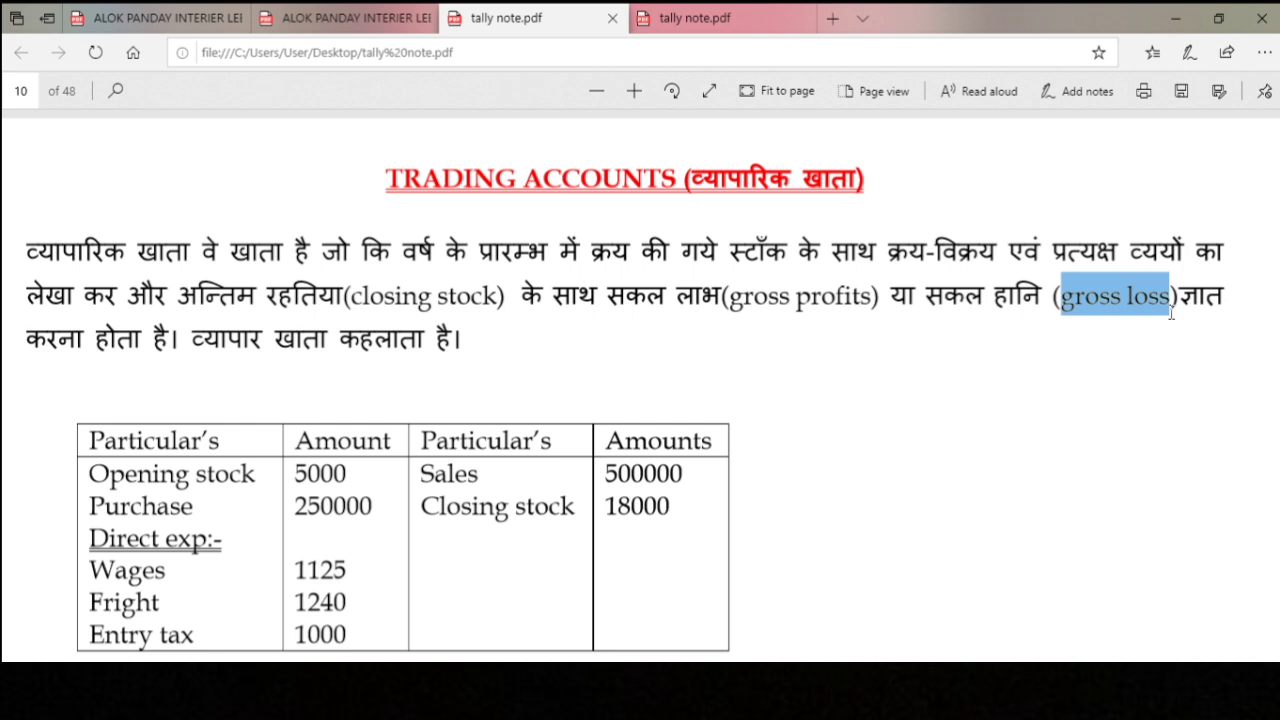
{"action": "left_click", "coordinate": [1171, 314]}
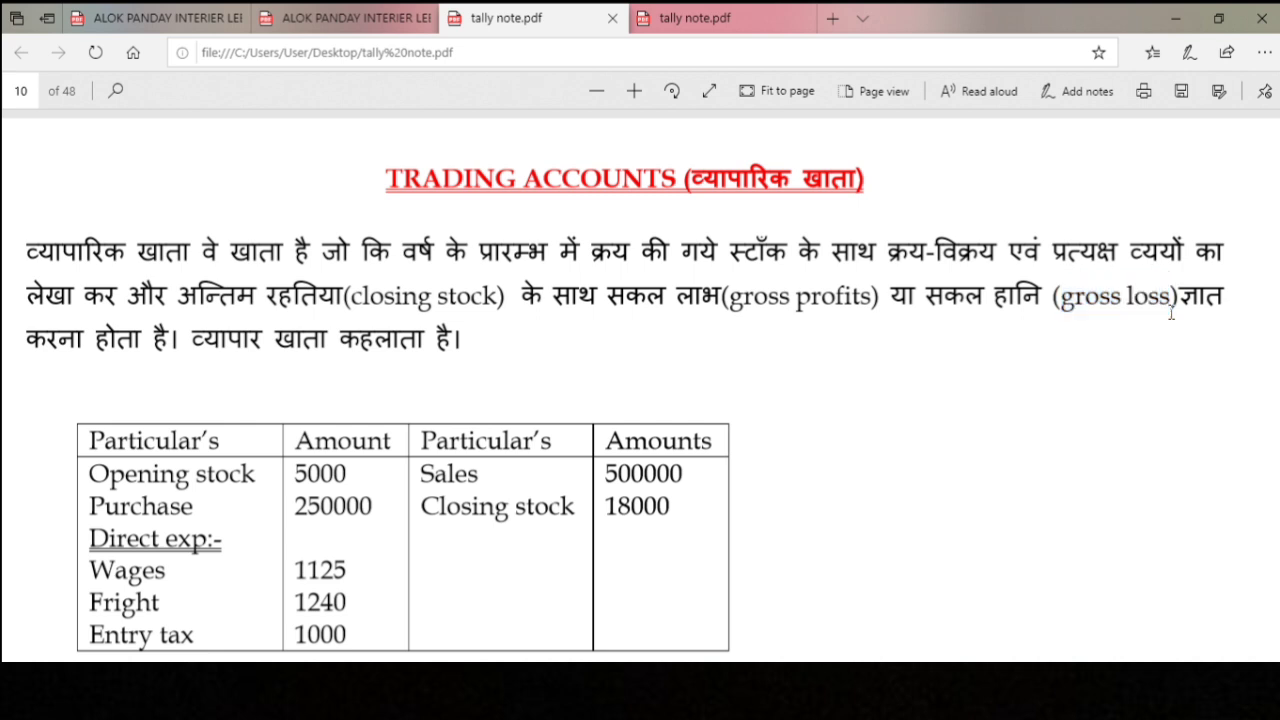
Examine the trading account table's particulars and amounts, together with the Opening stock Create instructions below it
{"action": "scroll", "coordinate": [865, 318], "scroll_direction": "down", "scroll_amount": 1}
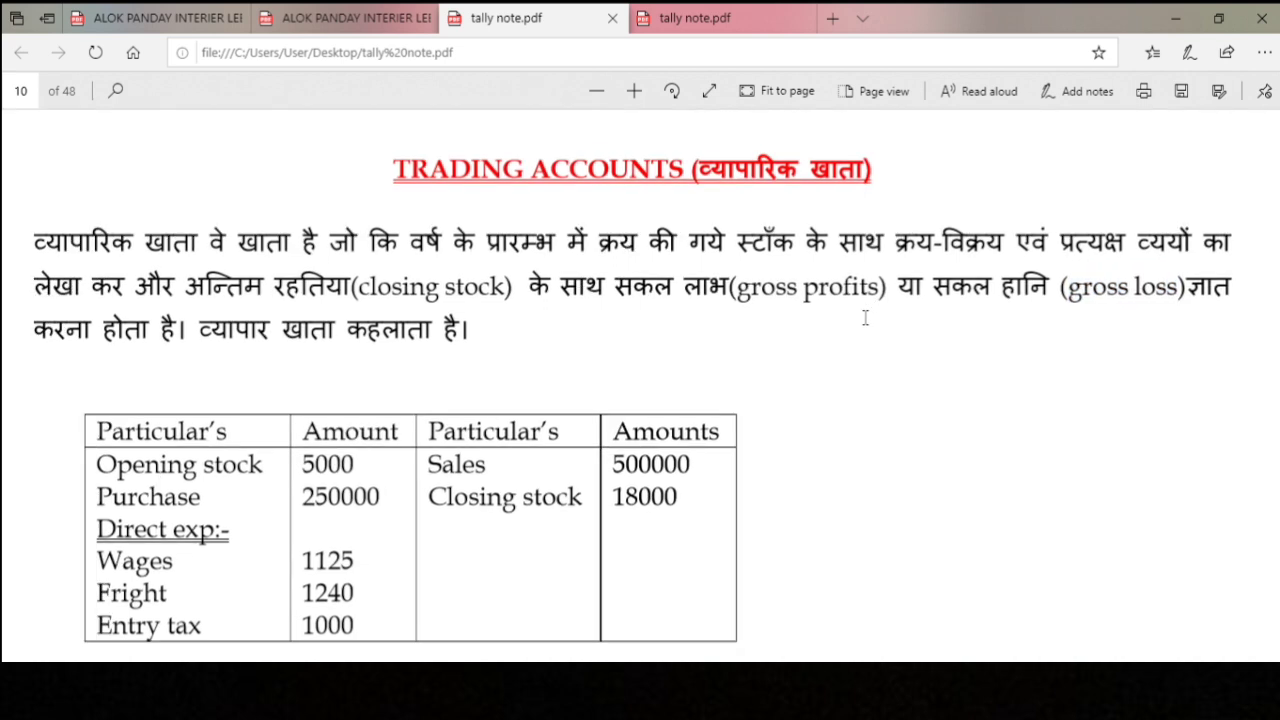
{"action": "scroll", "coordinate": [865, 318], "scroll_direction": "down", "scroll_amount": 2}
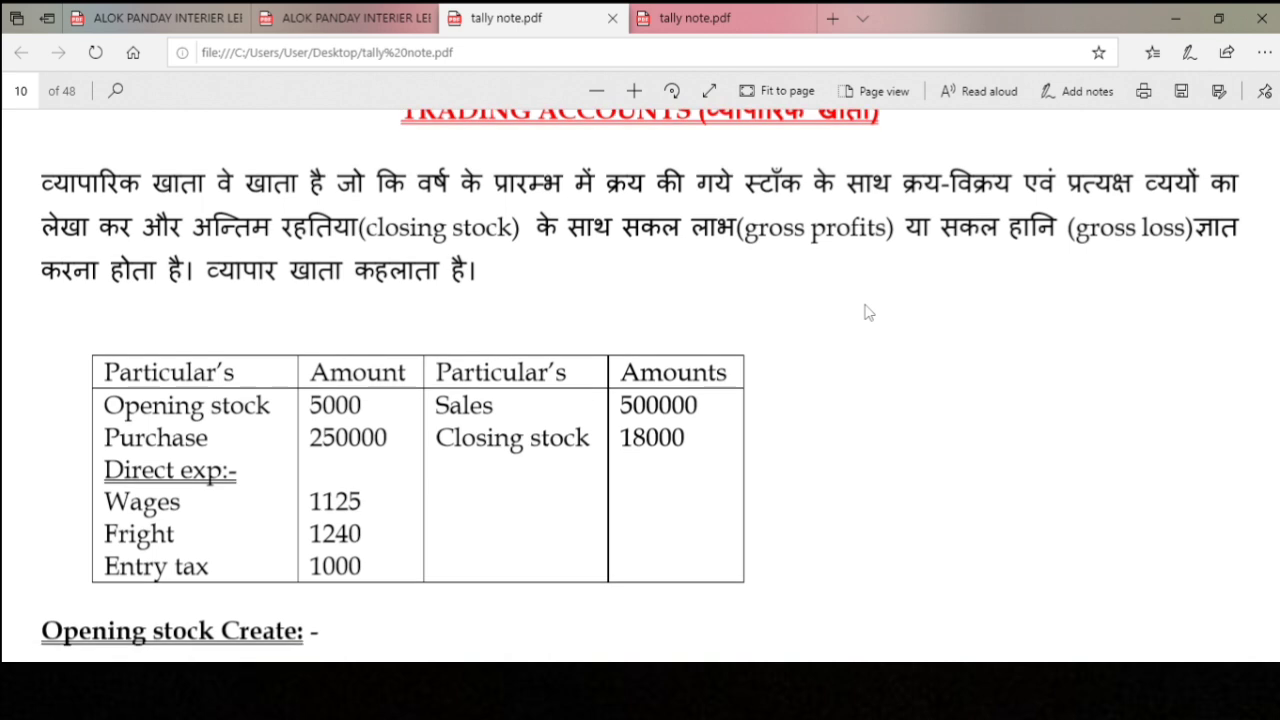
{"action": "scroll", "coordinate": [868, 313], "scroll_direction": "down", "scroll_amount": 3}
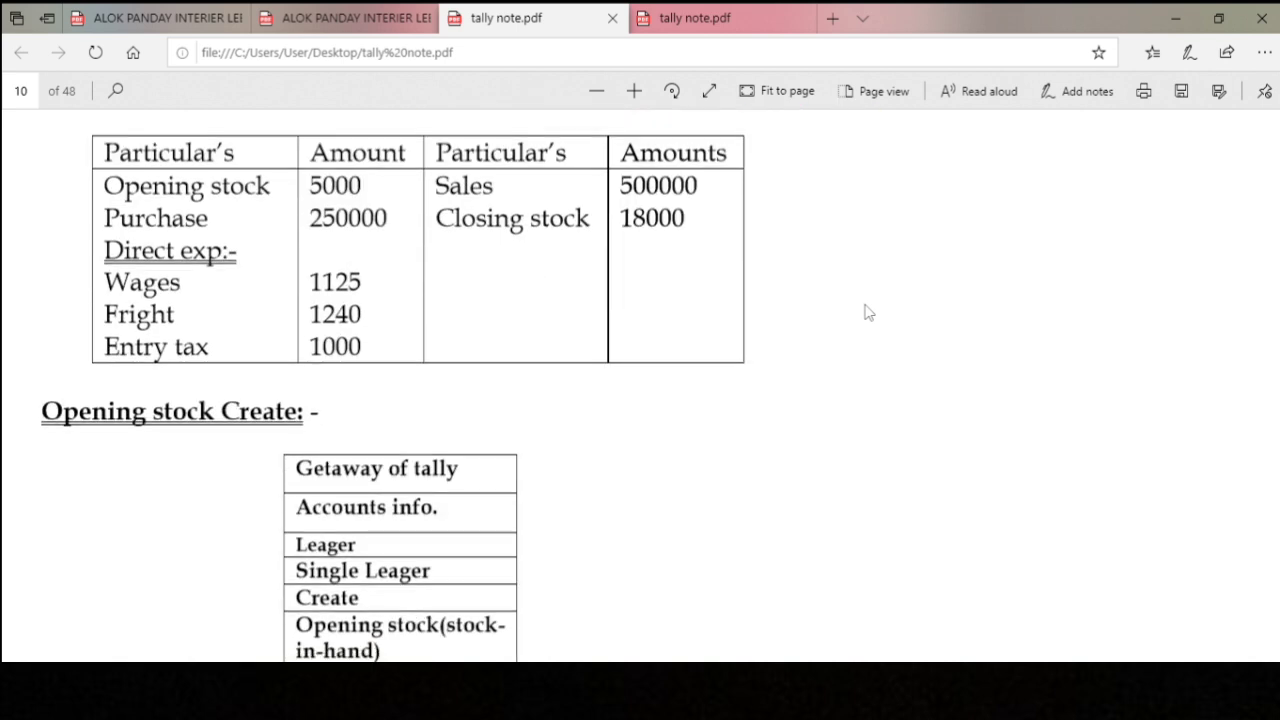
{"action": "scroll", "coordinate": [427, 550], "scroll_direction": "up", "scroll_amount": 1}
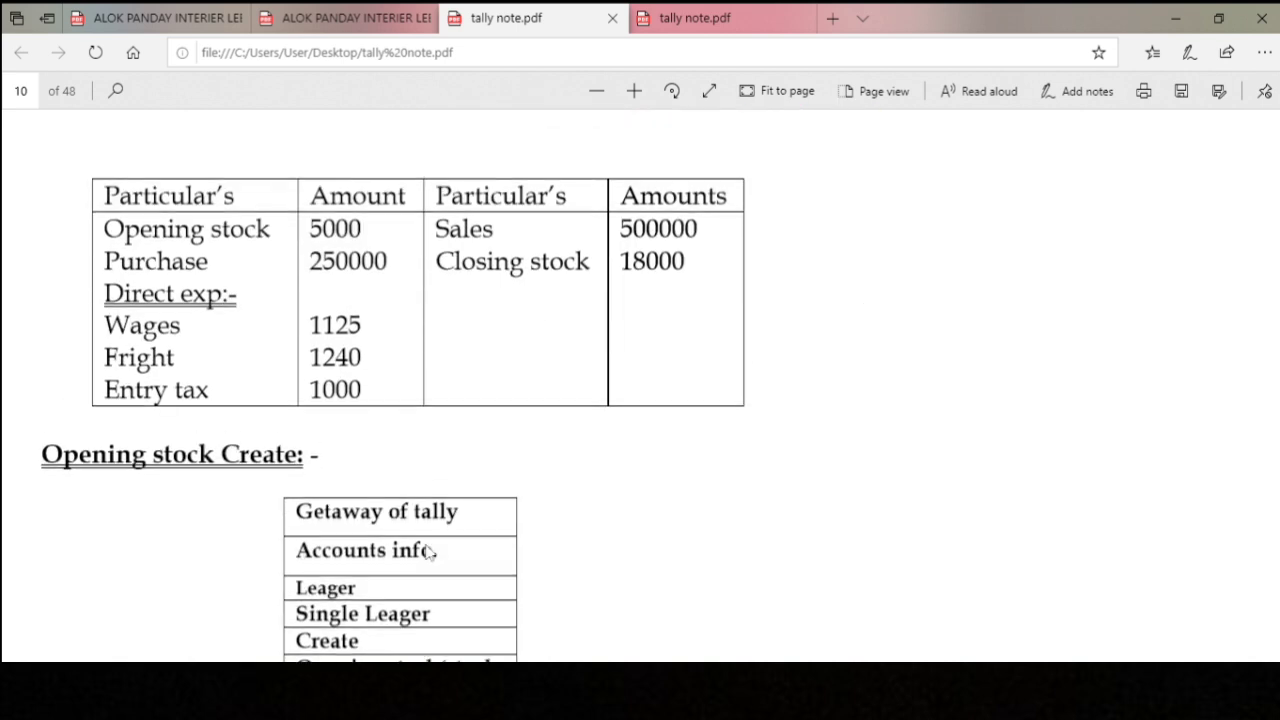
{"action": "scroll", "coordinate": [428, 551], "scroll_direction": "up", "scroll_amount": 2}
{"action": "scroll", "coordinate": [501, 338], "scroll_direction": "down", "scroll_amount": 1}
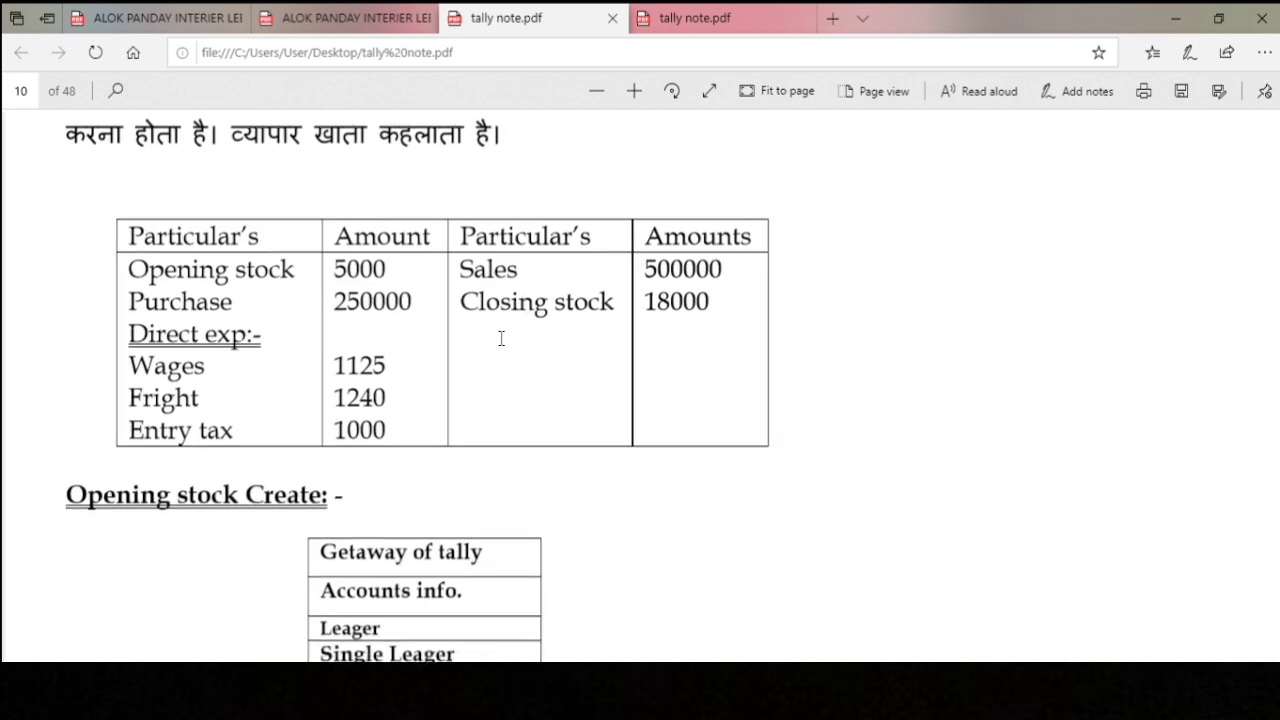
{"action": "scroll", "coordinate": [501, 338], "scroll_direction": "up", "scroll_amount": 1}
{"action": "scroll", "coordinate": [501, 338], "scroll_direction": "down", "scroll_amount": 1}
{"action": "scroll", "coordinate": [501, 338], "scroll_direction": "up", "scroll_amount": 1, "text": "ctrl"}
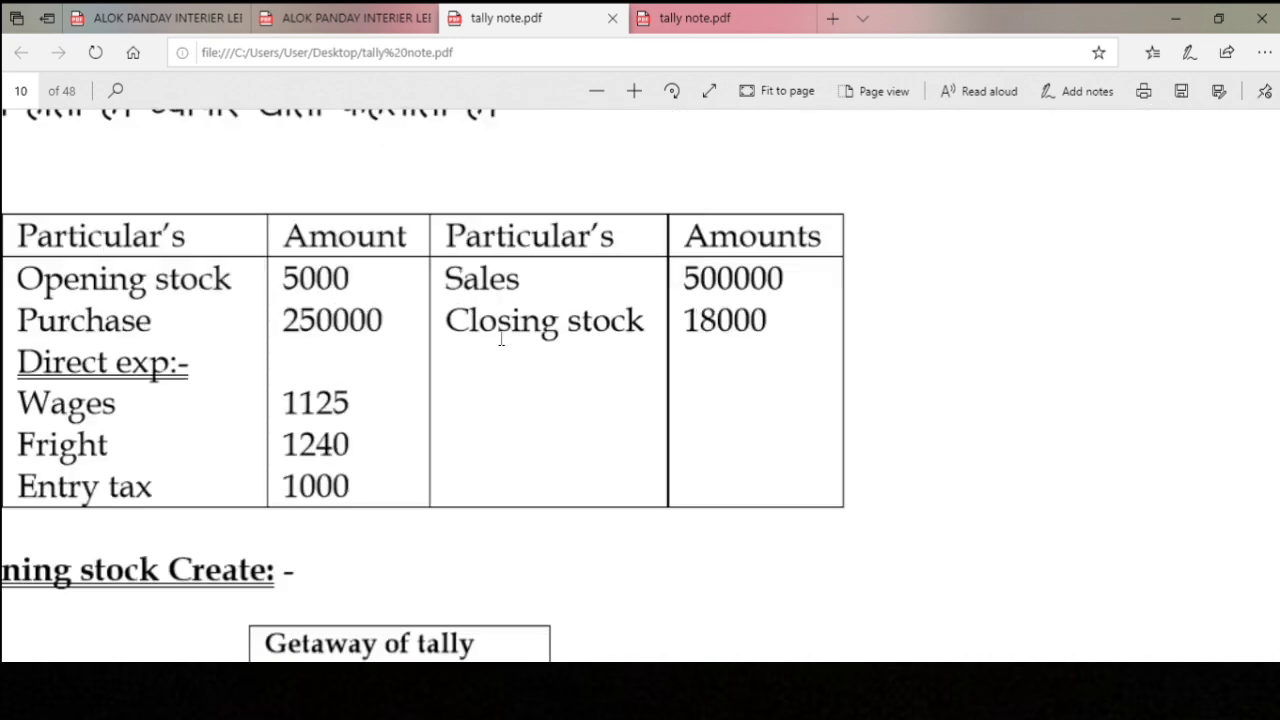
{"action": "scroll", "coordinate": [501, 338], "scroll_direction": "left", "scroll_amount": 2}
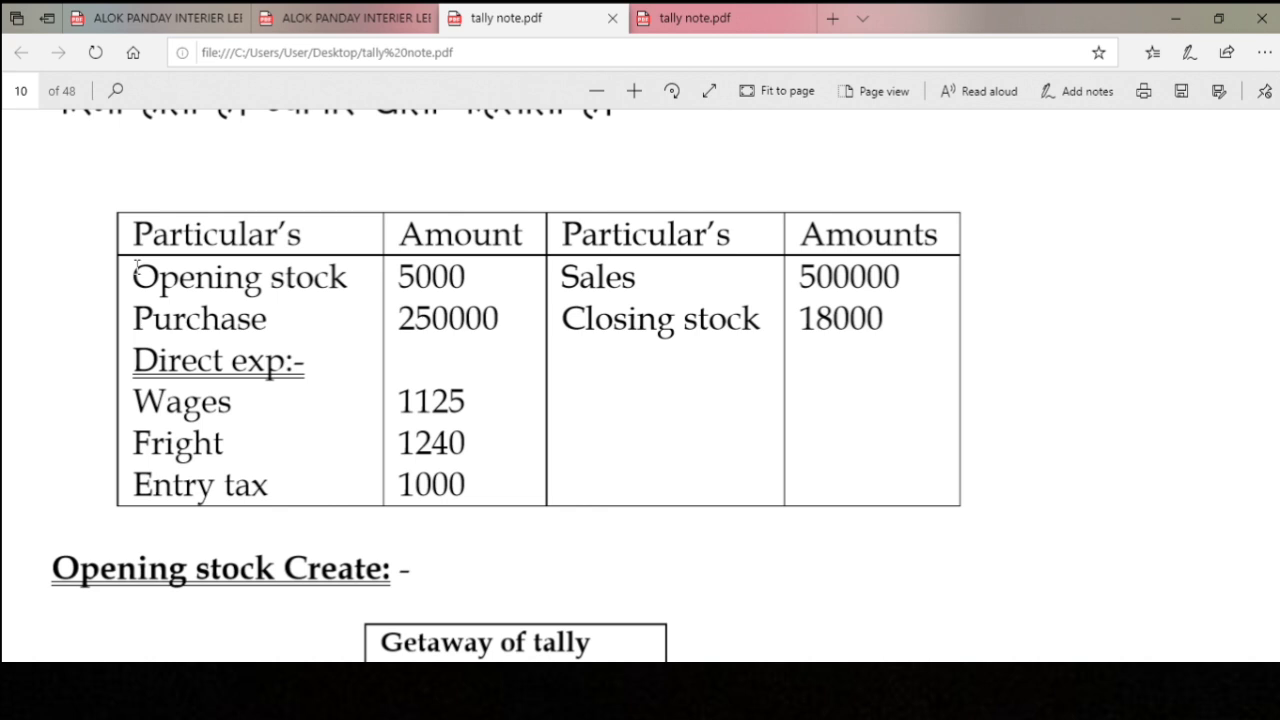
{"action": "left_click_drag", "start_coordinate": [136, 265], "coordinate": [683, 397]}
{"action": "left_click", "coordinate": [760, 332]}
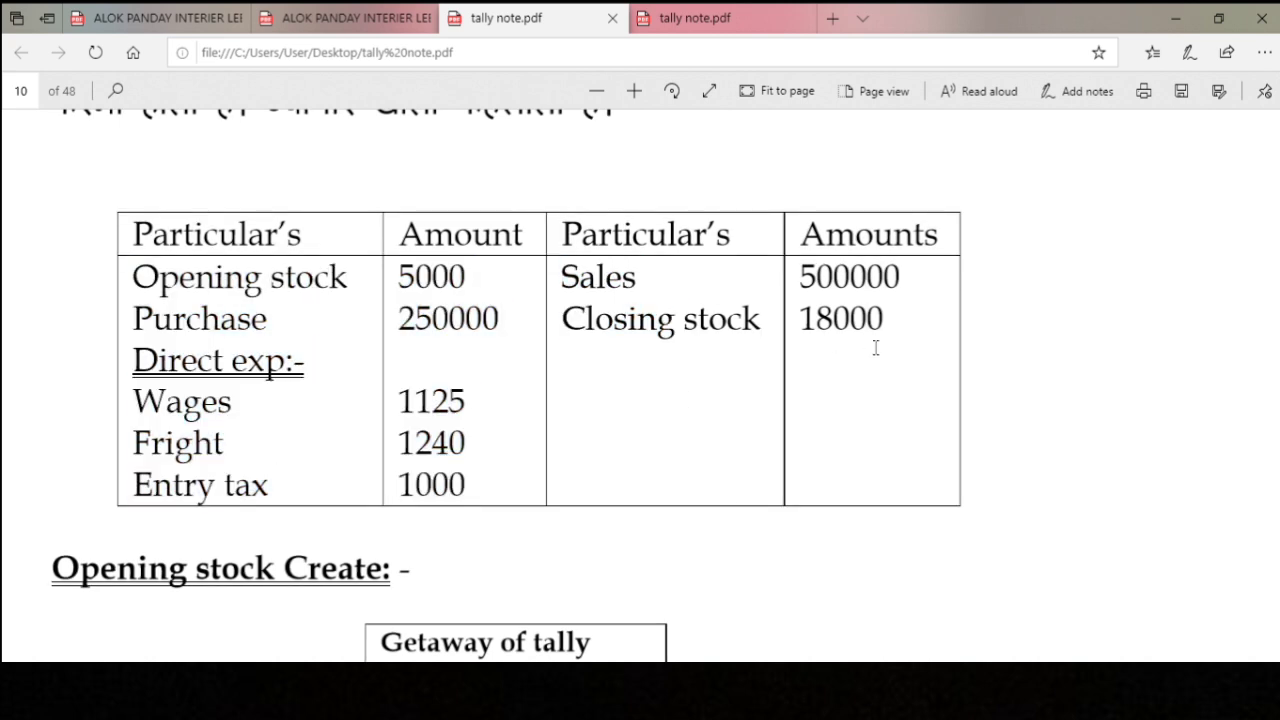
{"action": "scroll", "coordinate": [875, 347], "scroll_direction": "down", "scroll_amount": 2, "text": "ctrl"}
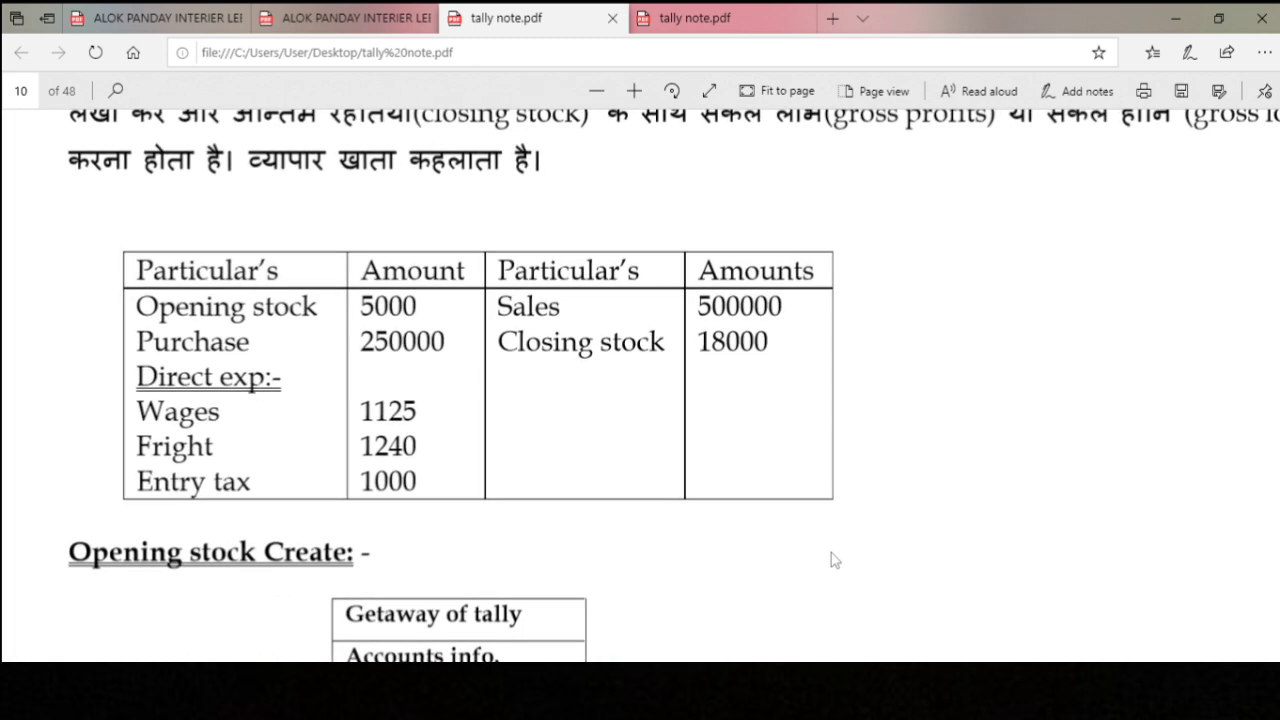
Switch to TallyPrime and start creating a company named Sir Bk Tech, keeping the same mailing name
{"action": "left_click", "coordinate": [640, 600]}
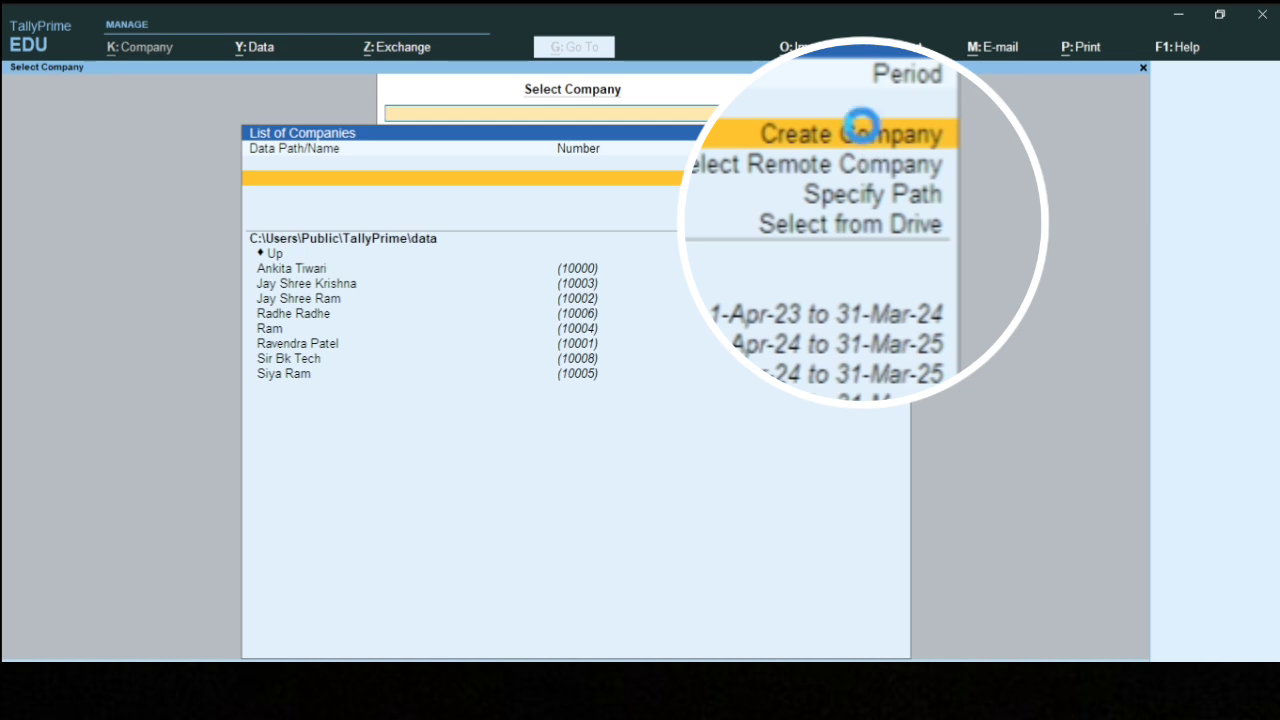
{"action": "left_click", "coordinate": [862, 127]}
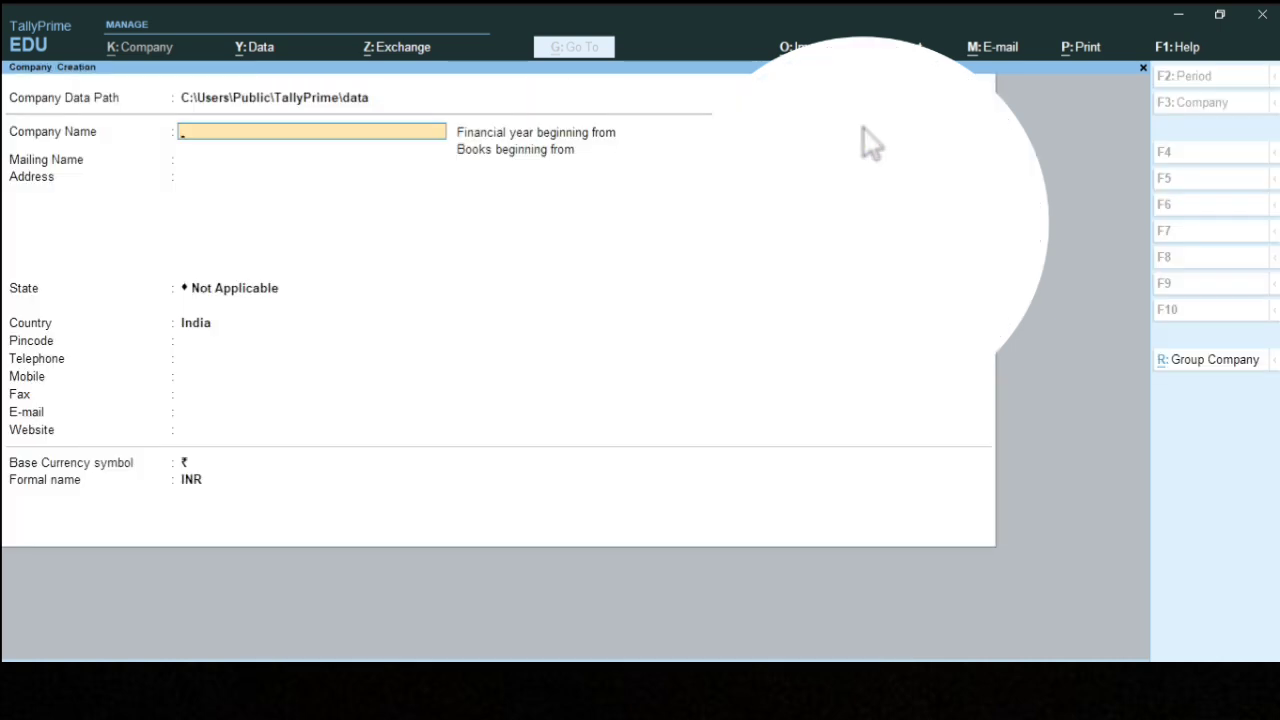
{"action": "type", "text": "Sir b"}
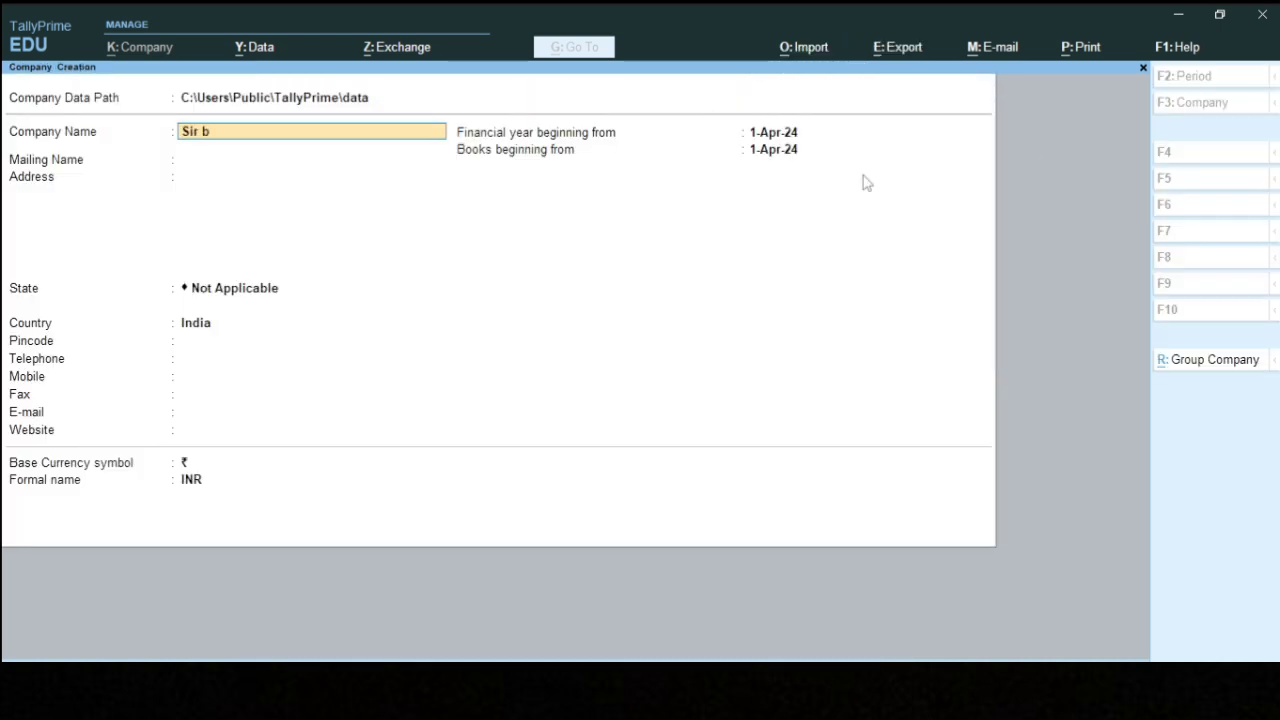
{"action": "type", "text": "k au"}
{"action": "key", "text": "BackSpace"}
{"action": "key", "text": "BackSpace"}
{"action": "key", "text": "BackSpace"}
{"action": "type", "text": "tech"}
{"action": "key", "text": "Return"}
{"action": "key", "text": "Return"}
Enter the city as the new company's address and proceed to the state selection
{"action": "type", "text": "Satn"}
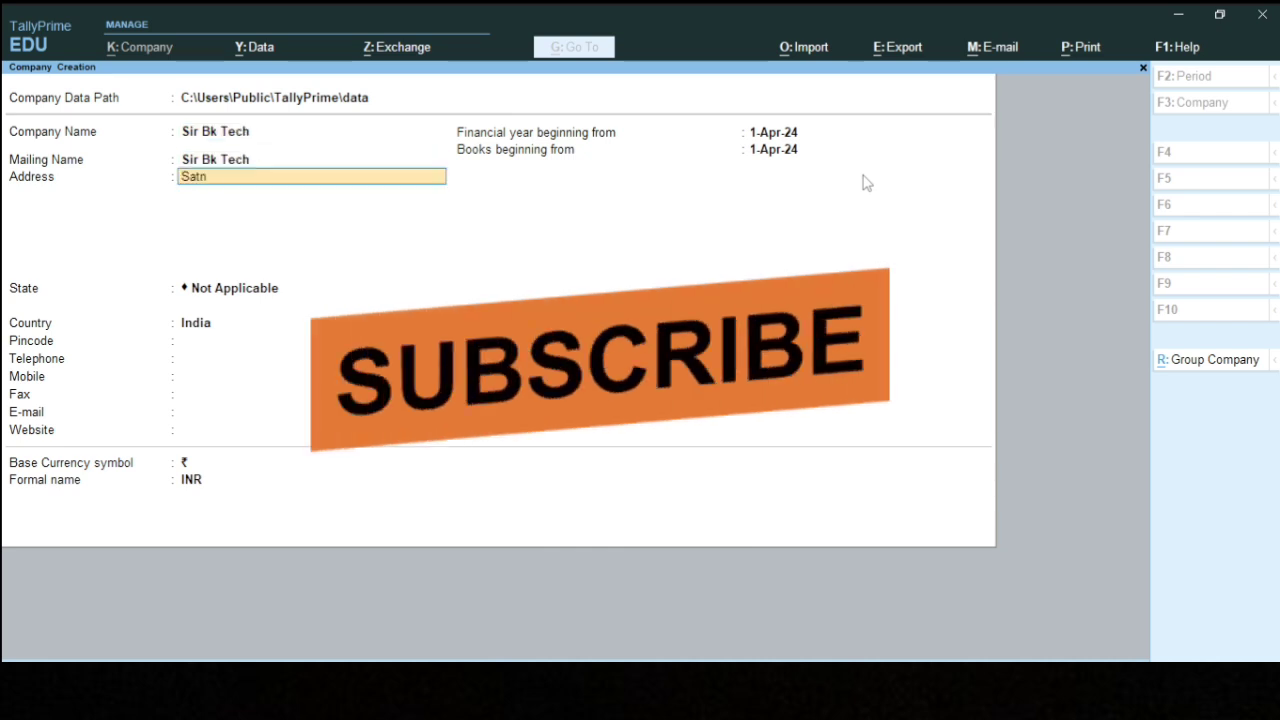
{"action": "type", "text": "a"}
{"action": "key", "text": "Return"}
{"action": "key", "text": "Return"}
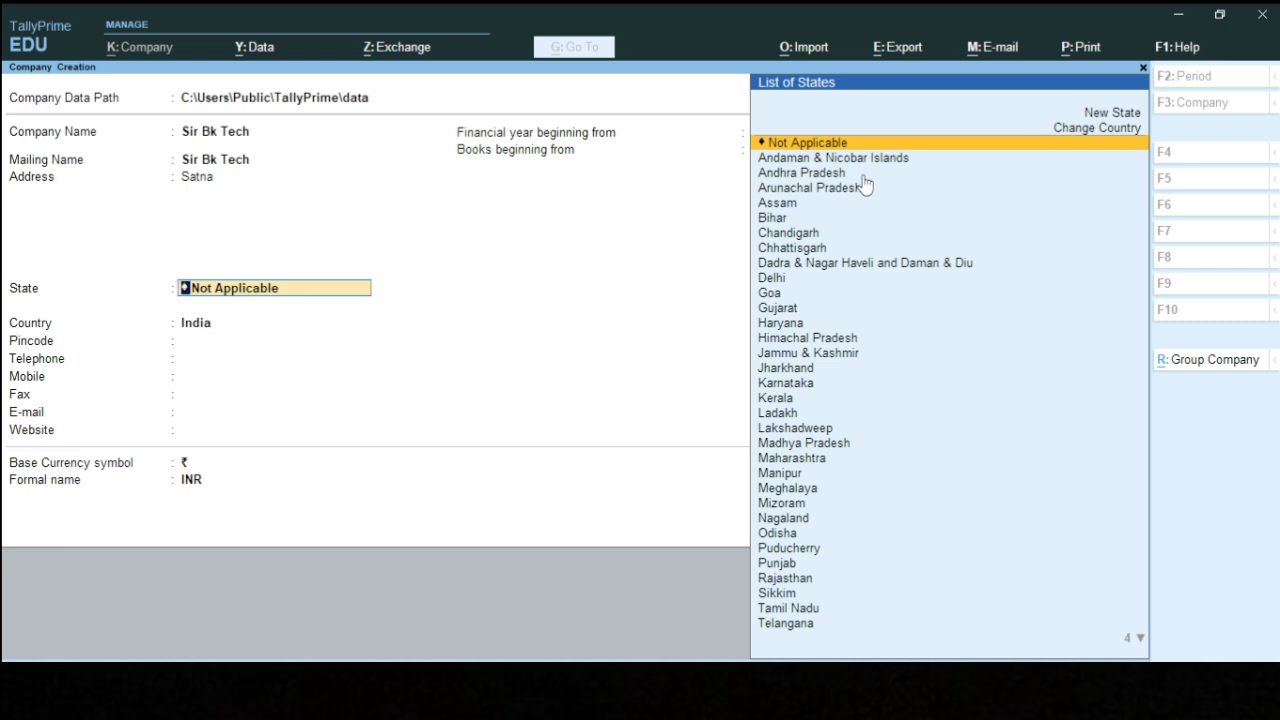
Select Madhya Pradesh as the company's state
{"action": "type", "text": "Mdh"}
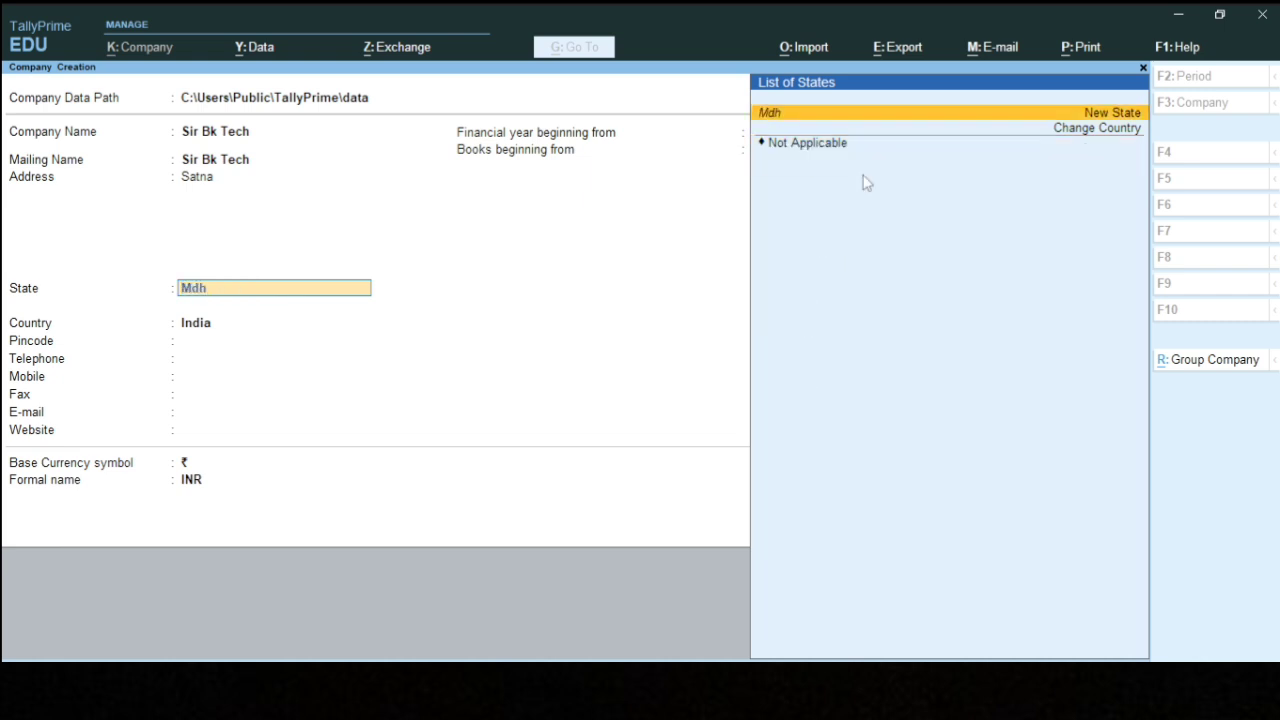
{"action": "key", "text": "BackSpace"}
{"action": "key", "text": "BackSpace"}
{"action": "type", "text": "a"}
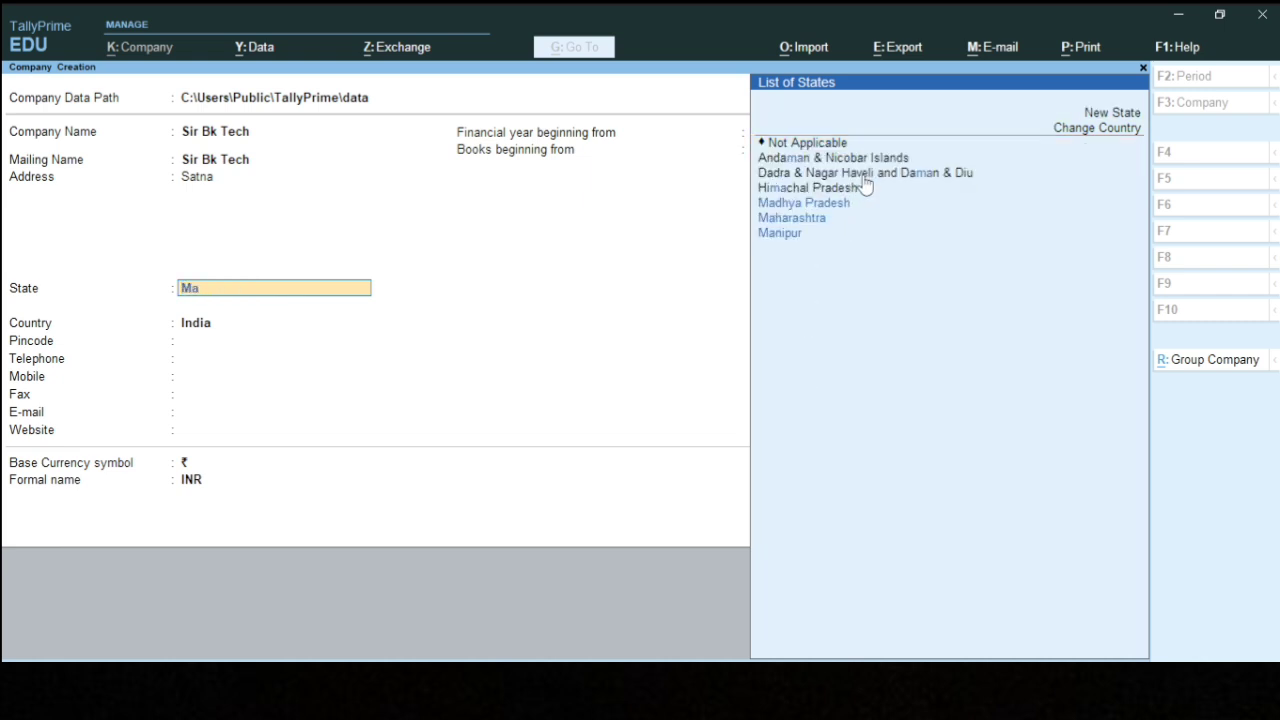
{"action": "type", "text": "dh"}
{"action": "key", "text": "Return"}
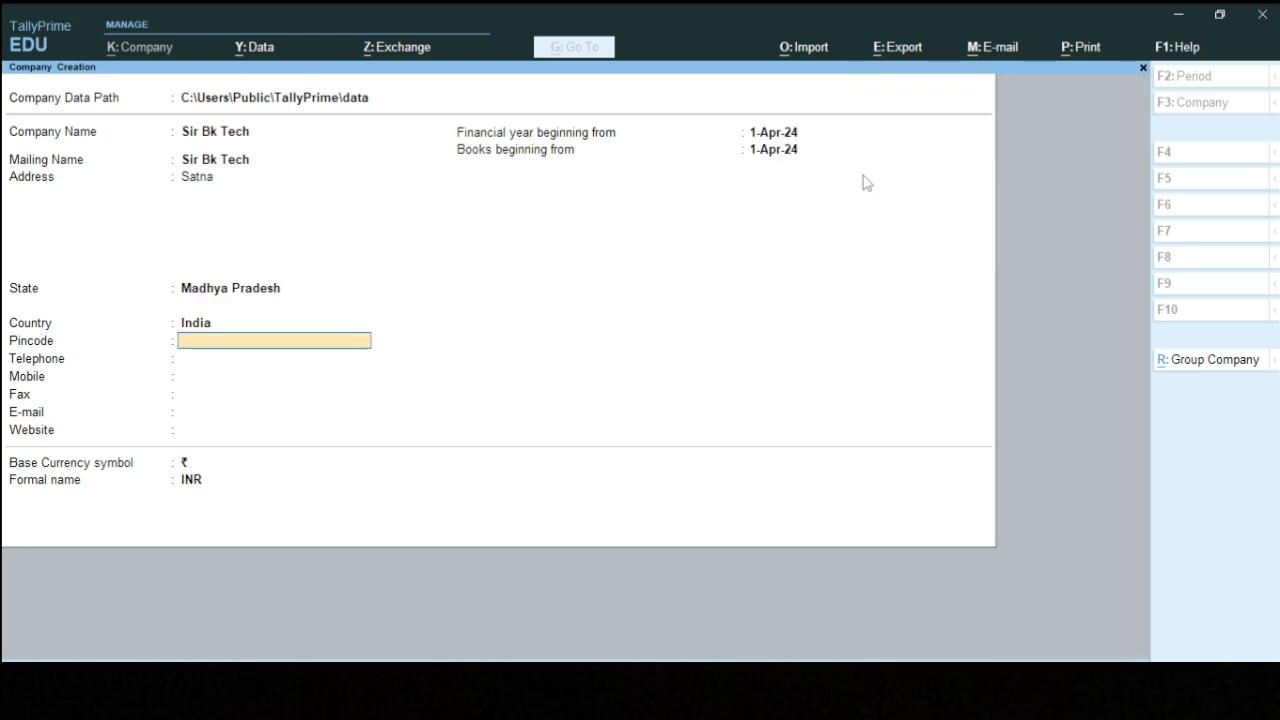
Enter the company's pincode and mobile number, leaving the telephone, fax, e-mail and website blank
{"action": "type", "text": "45"}
{"action": "key", "text": "BackSpace"}
{"action": "type", "text": "85001"}
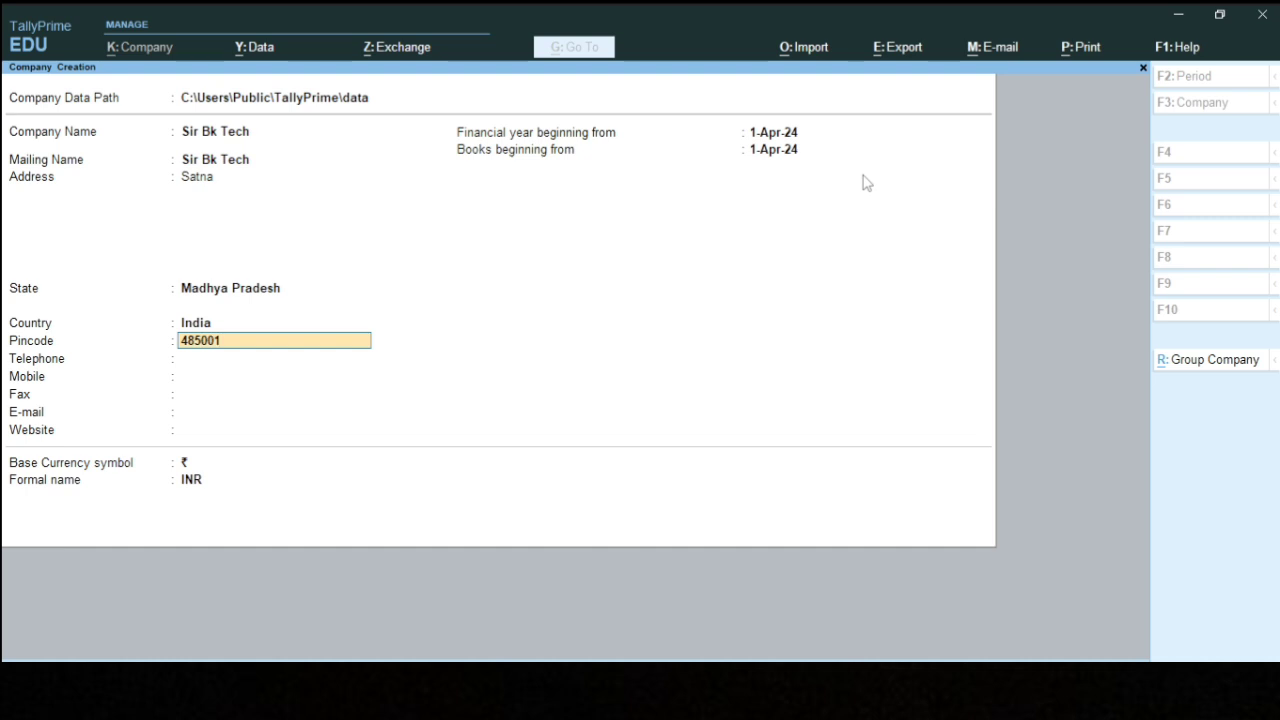
{"action": "key", "text": "Return"}
{"action": "key", "text": "Return"}
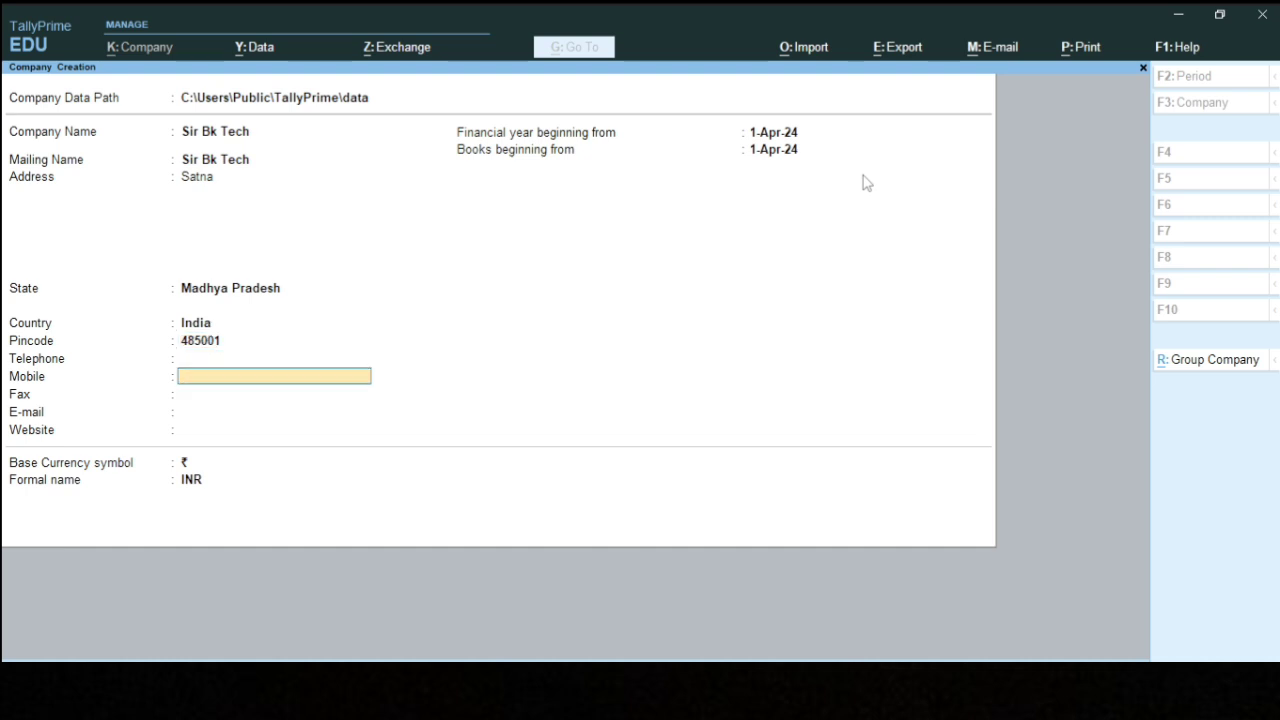
{"action": "type", "text": "784884"}
{"action": "key", "text": "Return"}
{"action": "key", "text": "Return"}
{"action": "key", "text": "Return"}
{"action": "key", "text": "Return"}
{"action": "key", "text": "Return"}
{"action": "key", "text": "Return"}
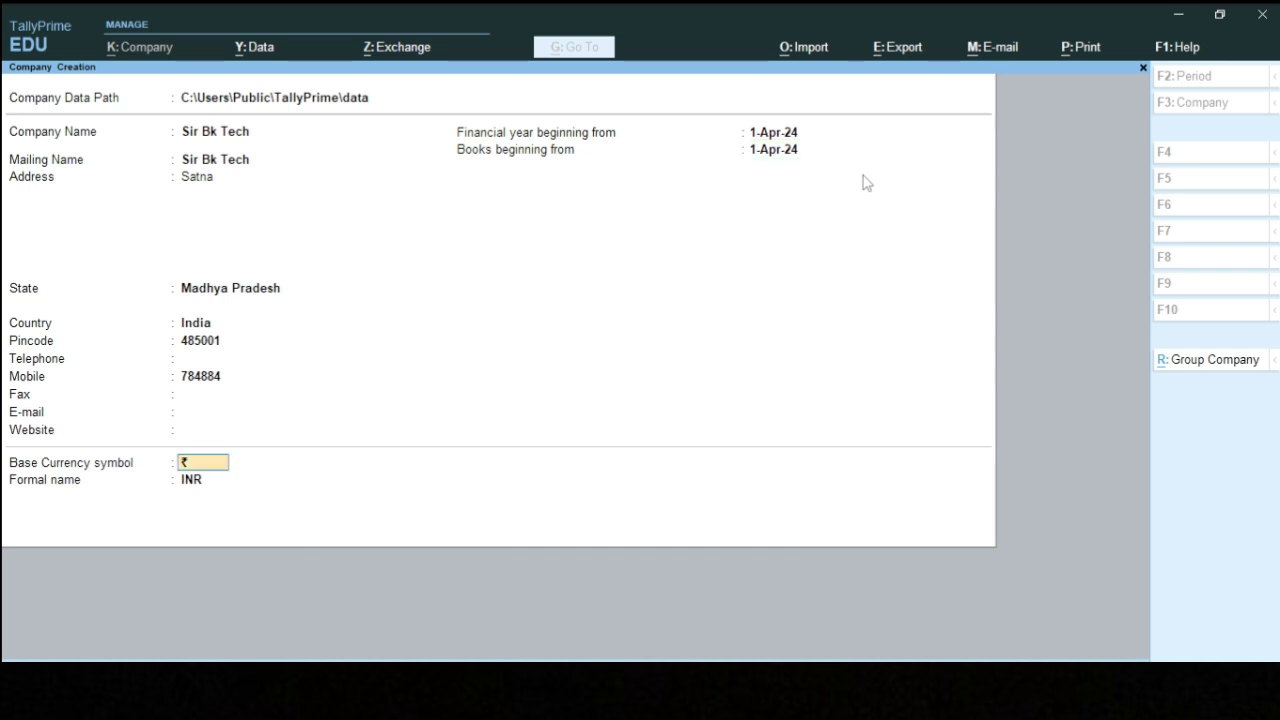
Keep the default base currency symbol and formal name, accept the company creation, and quit the company features without changing them
{"action": "key", "text": "Return"}
{"action": "key", "text": "Return"}
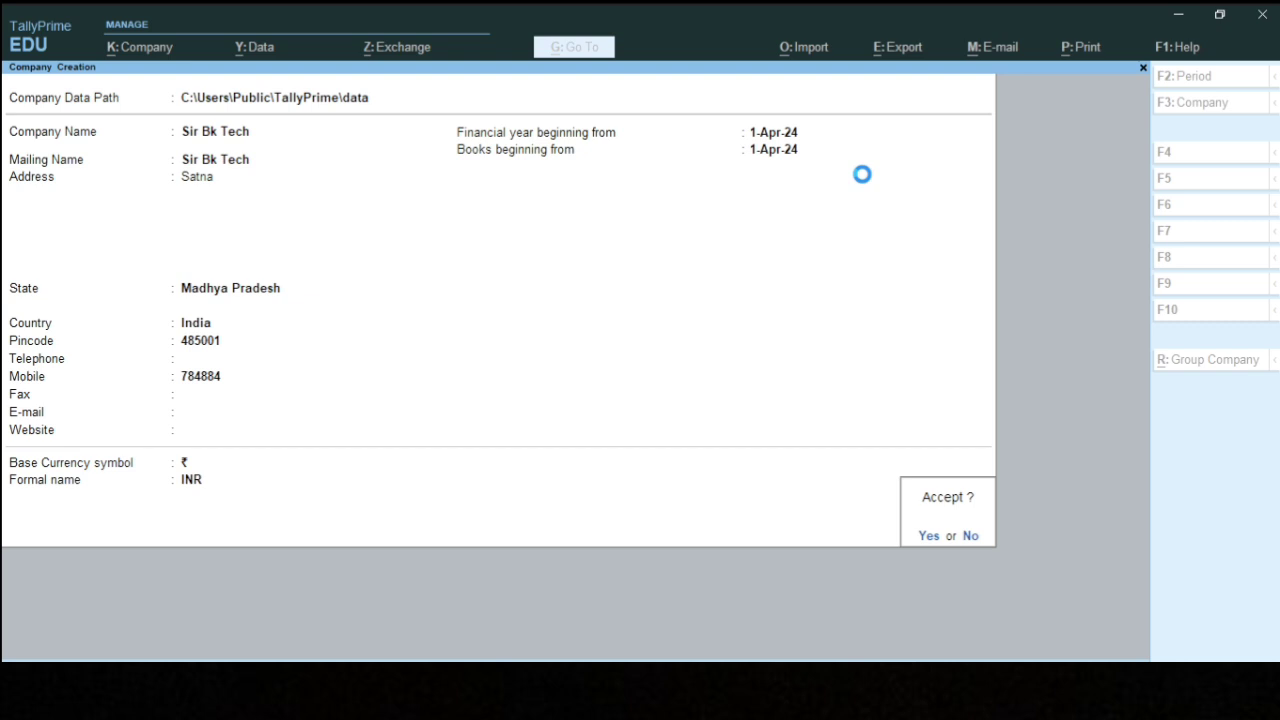
{"action": "key", "text": "Return"}
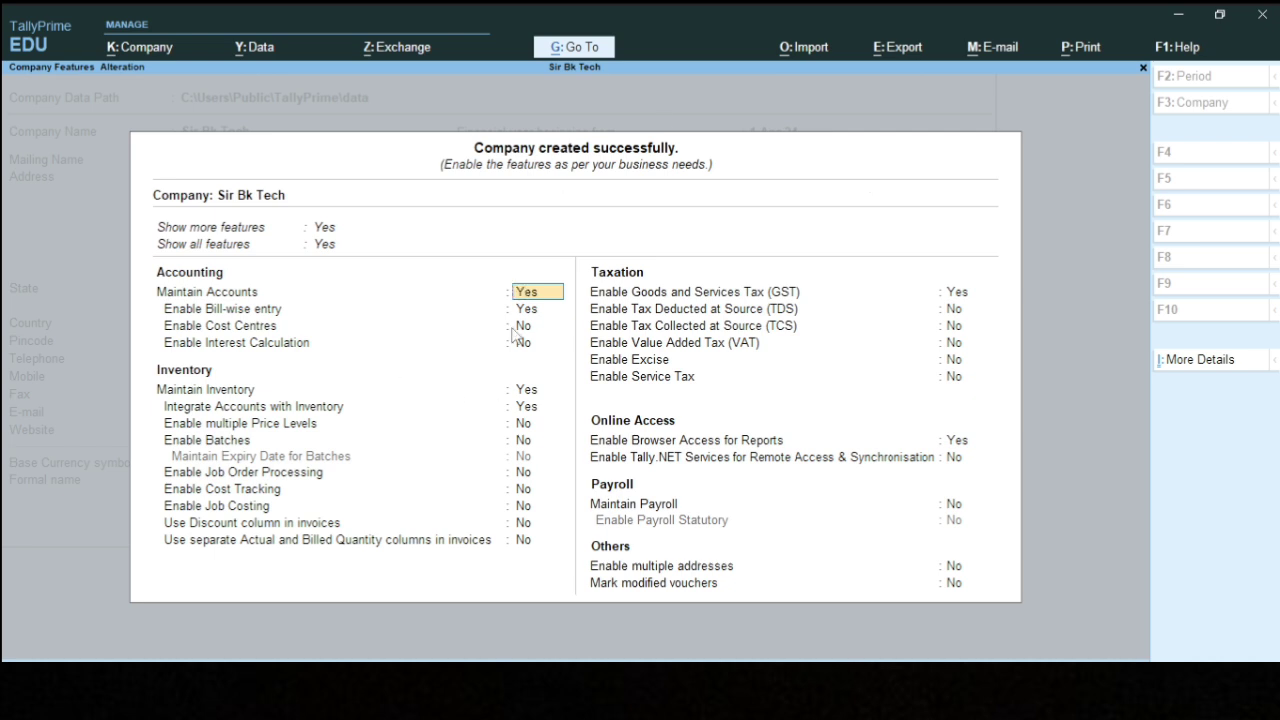
{"action": "key", "text": "BackSpace"}
{"action": "key", "text": "Escape"}
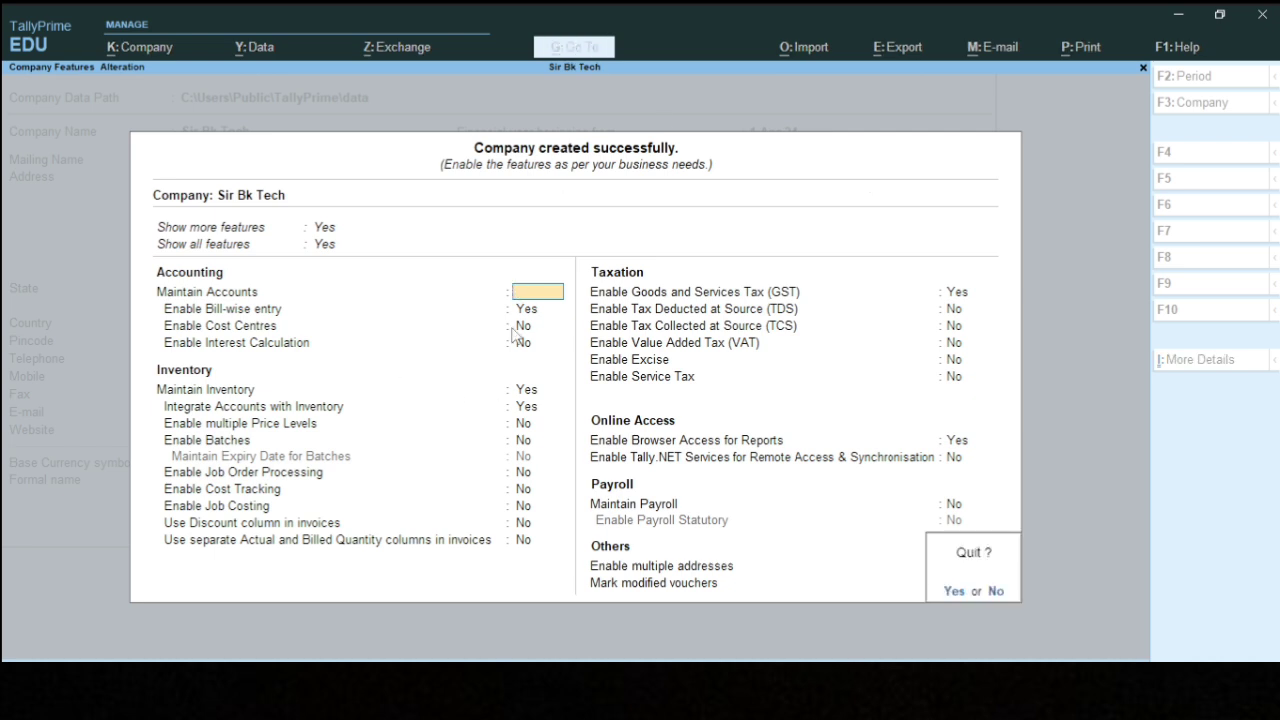
{"action": "key", "text": "Return"}
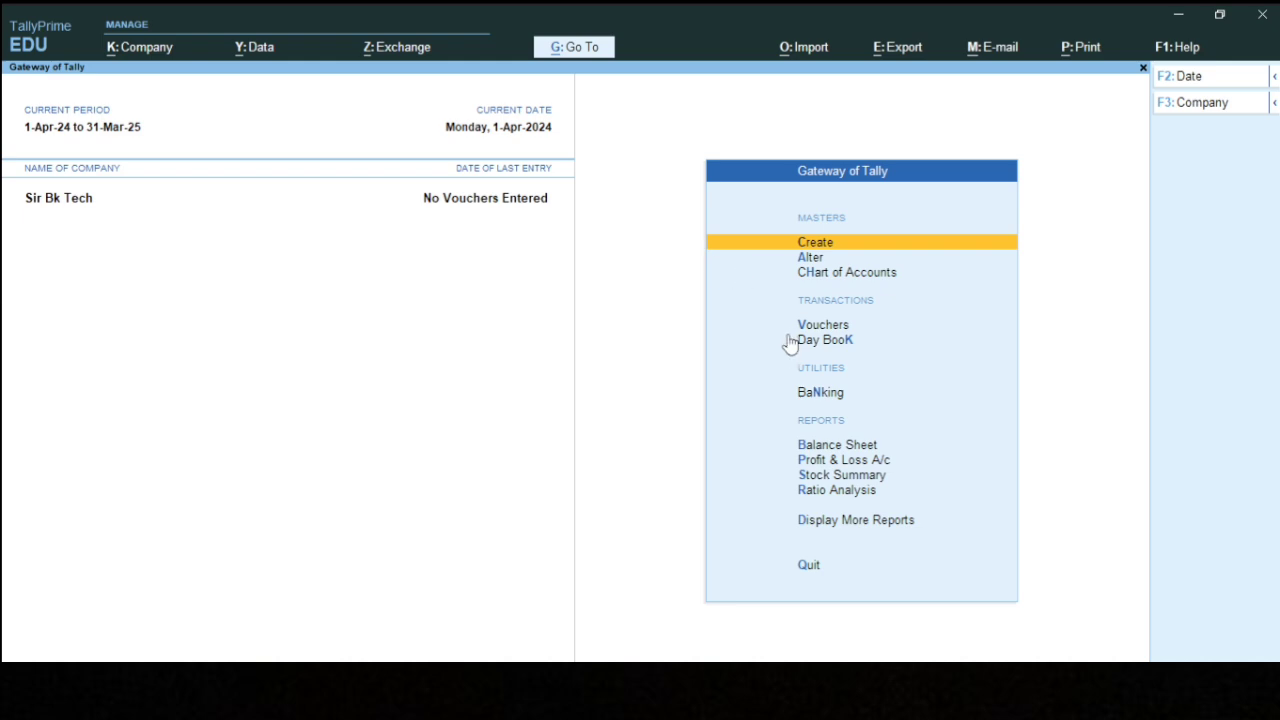
Switch to the tally note PDF and check the Opening stock entry and its amount in the trading account table
{"action": "key", "text": "alt+k"}
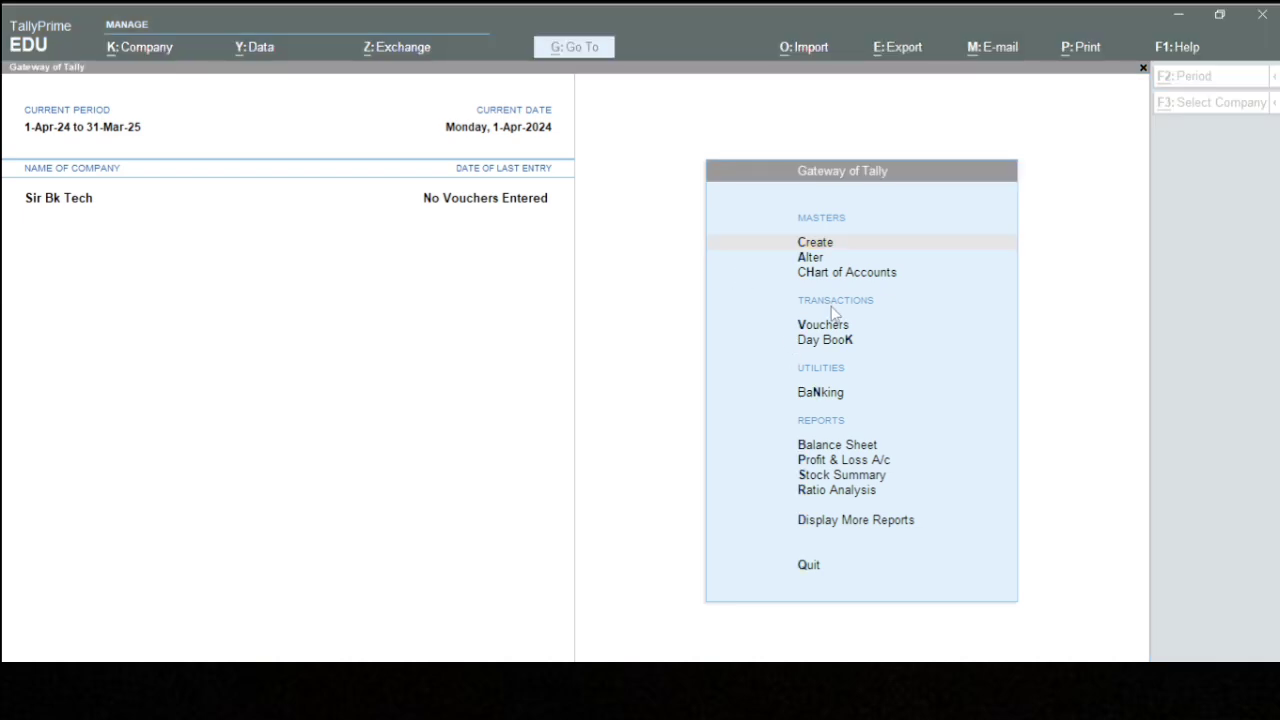
{"action": "key", "text": "alt+Tab"}
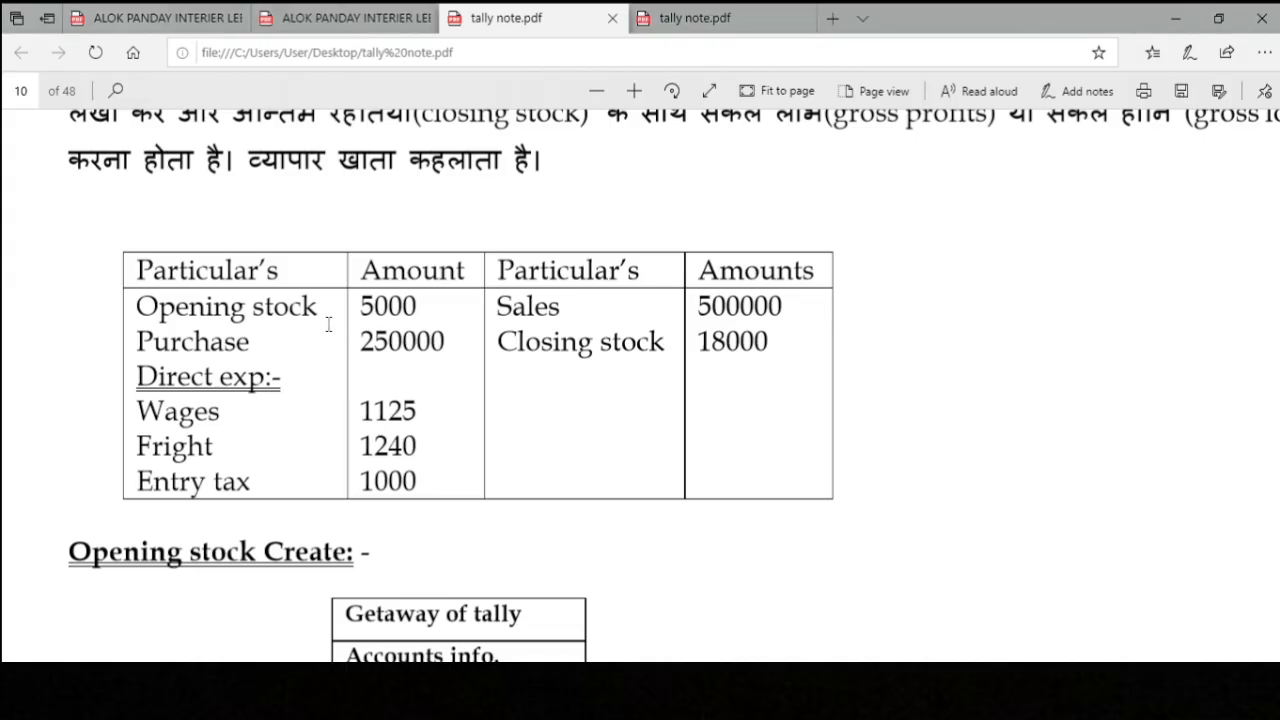
{"action": "left_click_drag", "start_coordinate": [137, 308], "coordinate": [320, 306]}
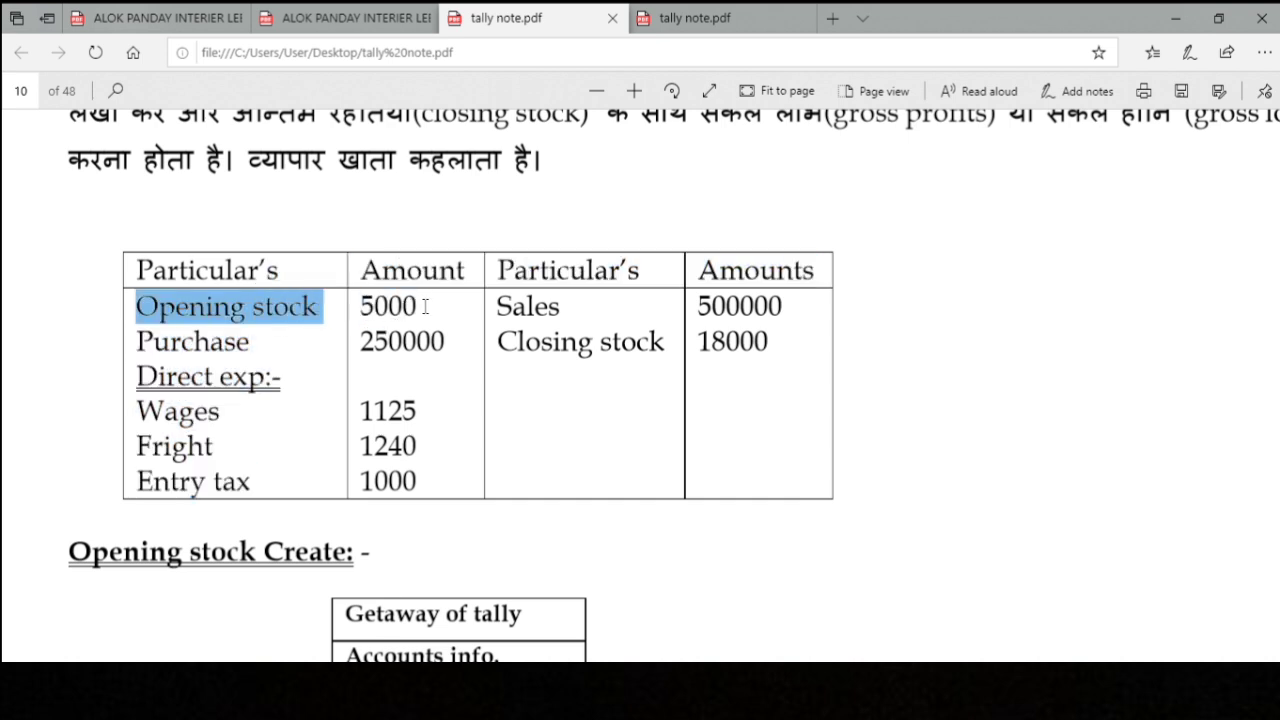
{"action": "left_click", "coordinate": [425, 307]}
Switch back to TallyPrime and start creating a ledger named Opening Stock without an alias
{"action": "key", "text": "alt+Tab"}
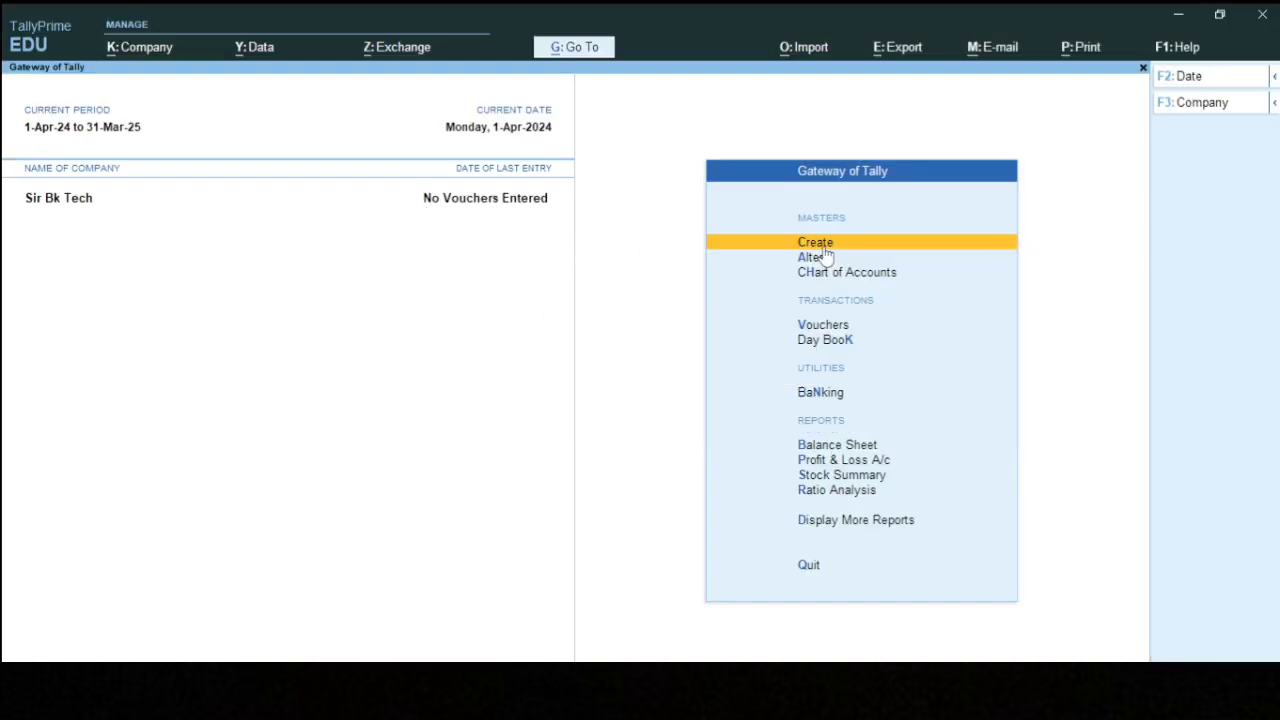
{"action": "key", "text": "ctrl"}
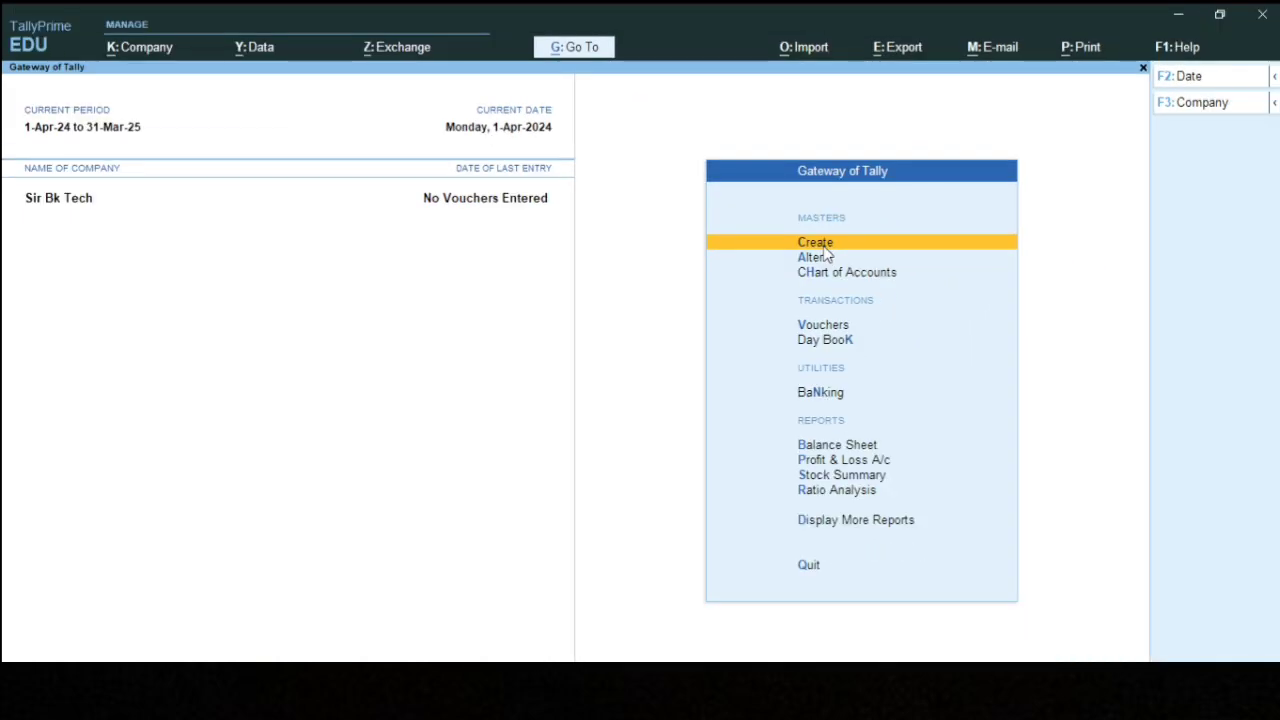
{"action": "left_click", "coordinate": [826, 248]}
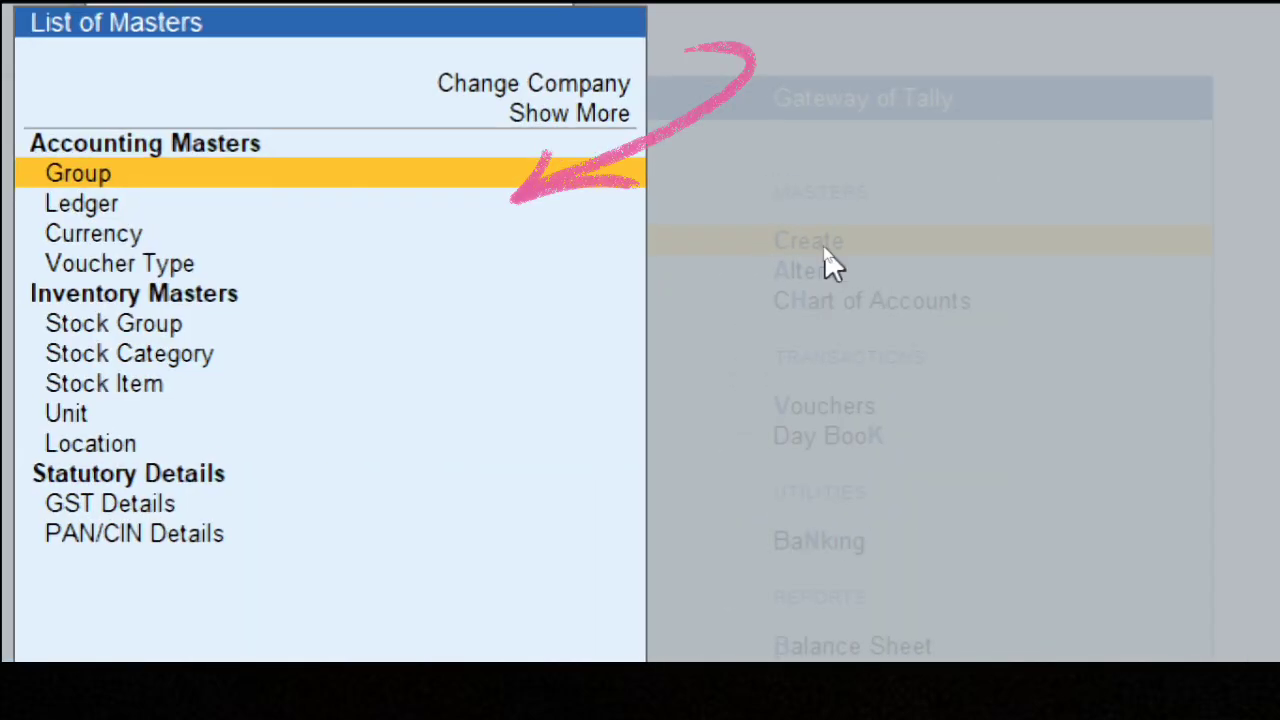
{"action": "key", "text": "Down"}
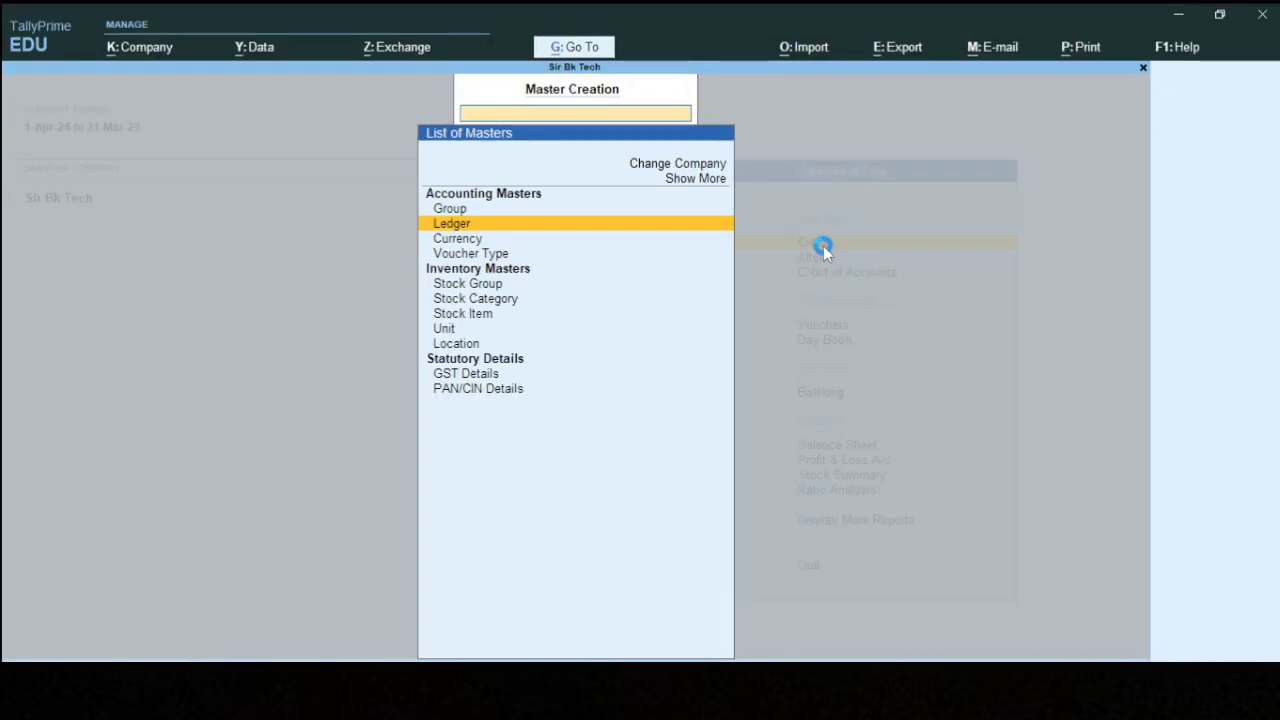
{"action": "key", "text": "Return"}
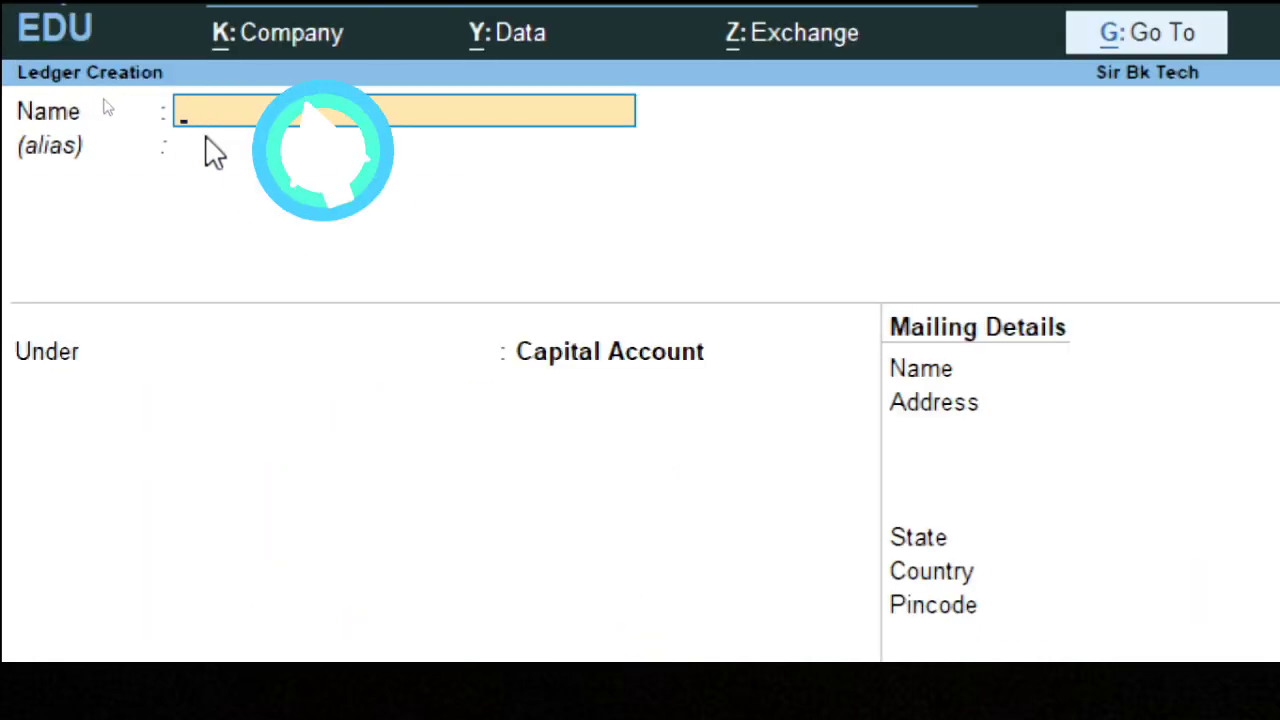
{"action": "type", "text": "Opening Stock"}
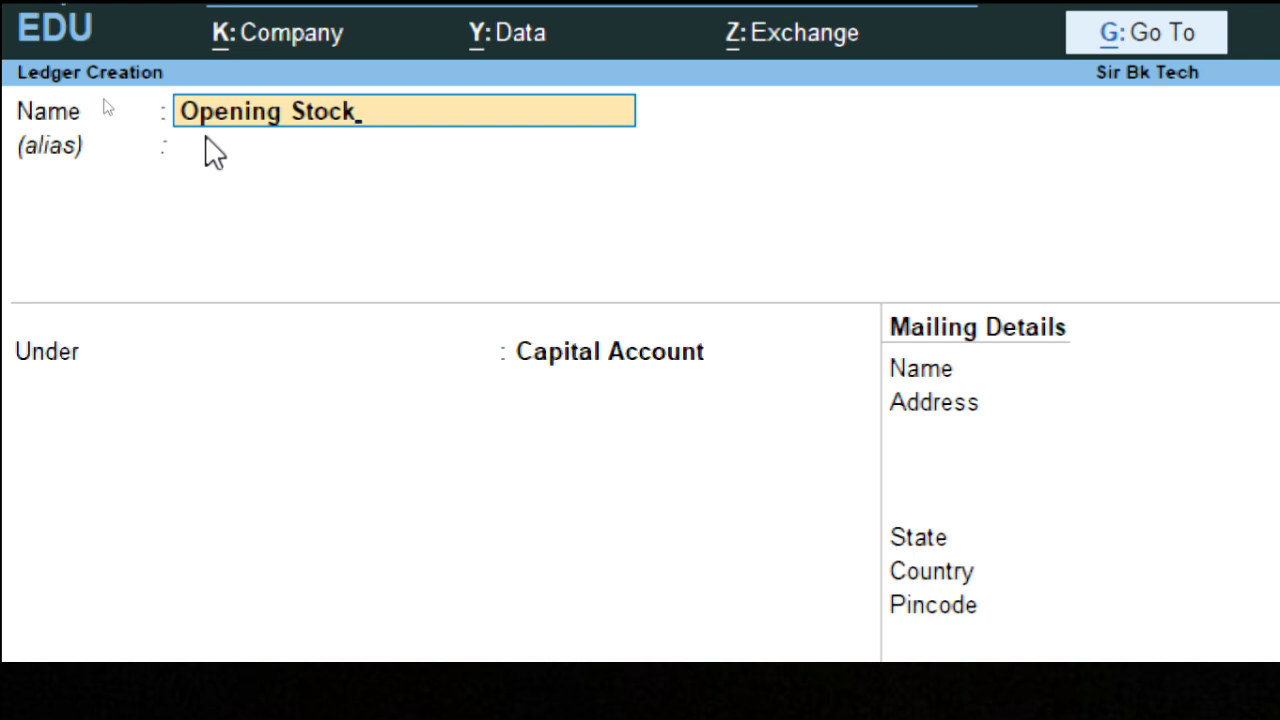
{"action": "key", "text": "Return"}
{"action": "key", "text": "Return"}
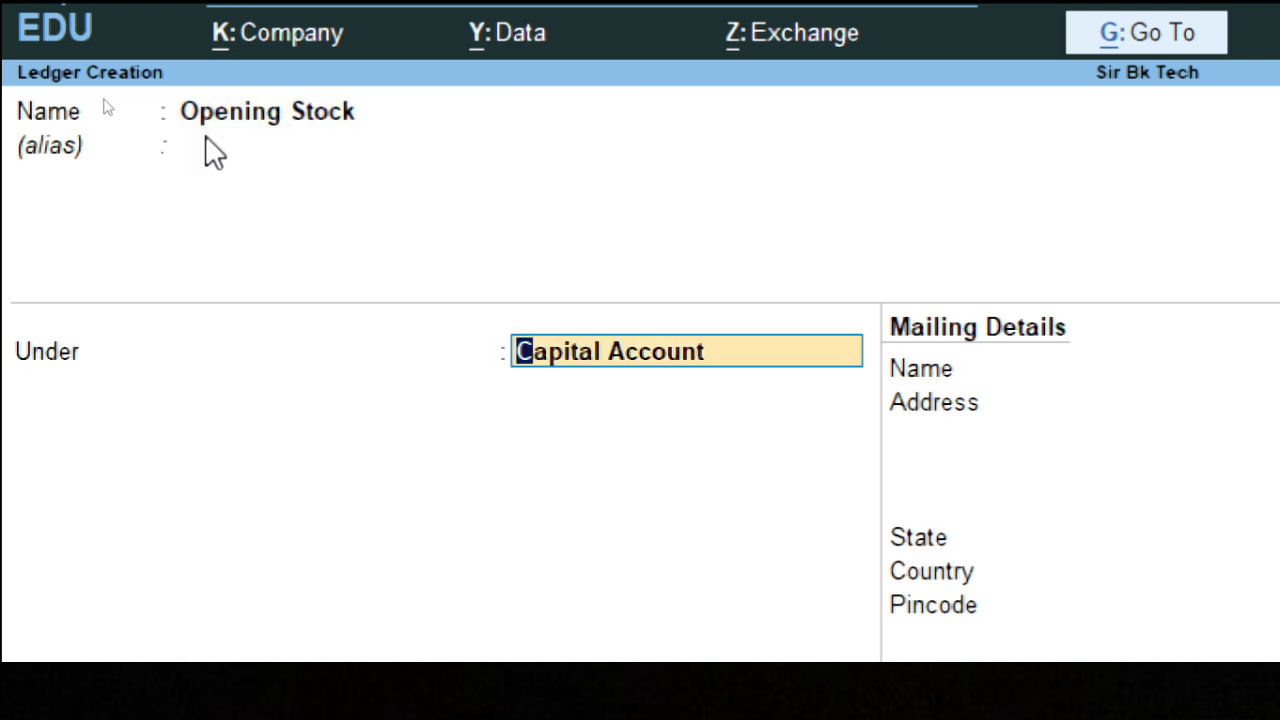
Place the Opening Stock ledger under the Stock-in-Hand group, keep bank details at No, and proceed to its opening balance
{"action": "type", "text": "Sto"}
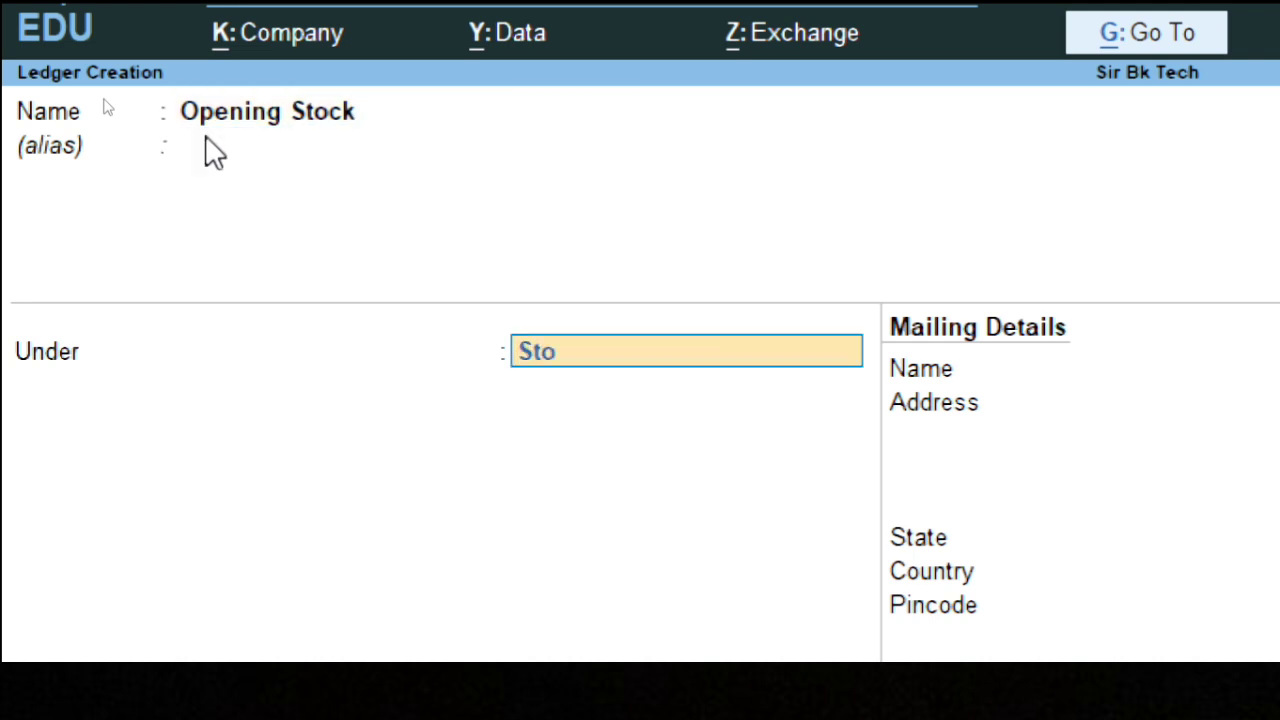
{"action": "type", "text": "ck"}
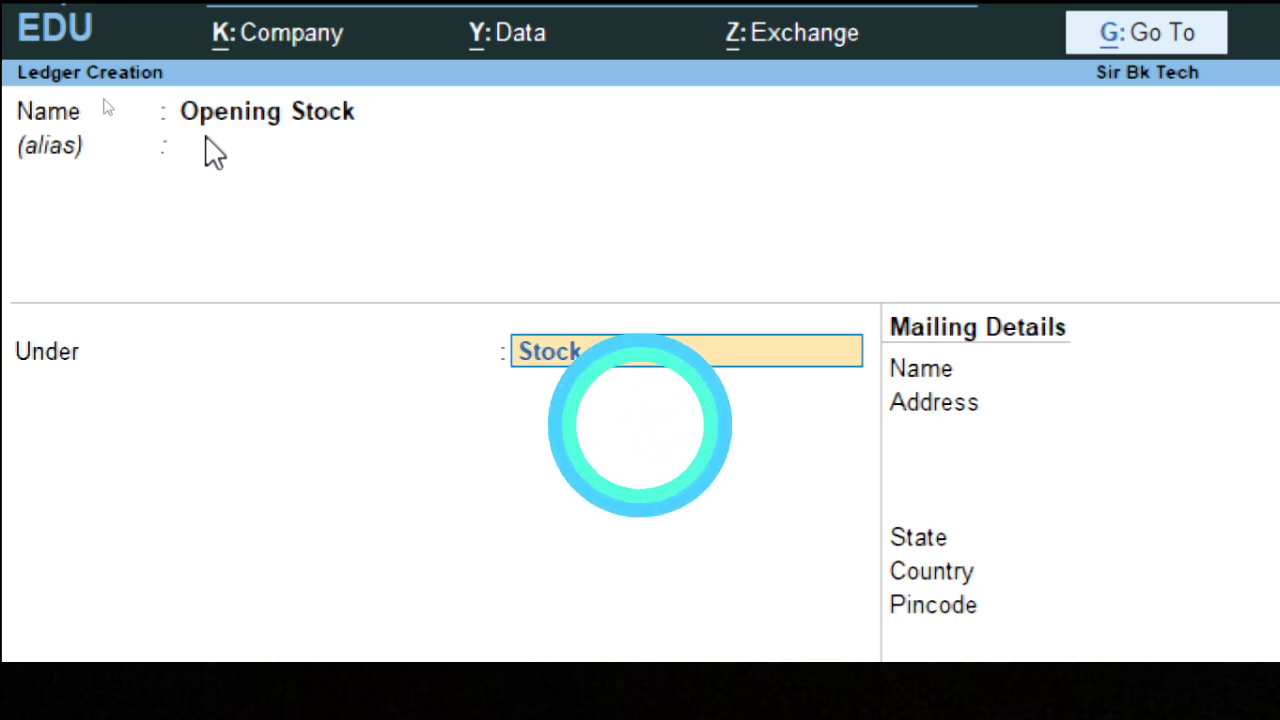
{"action": "type", "text": " i"}
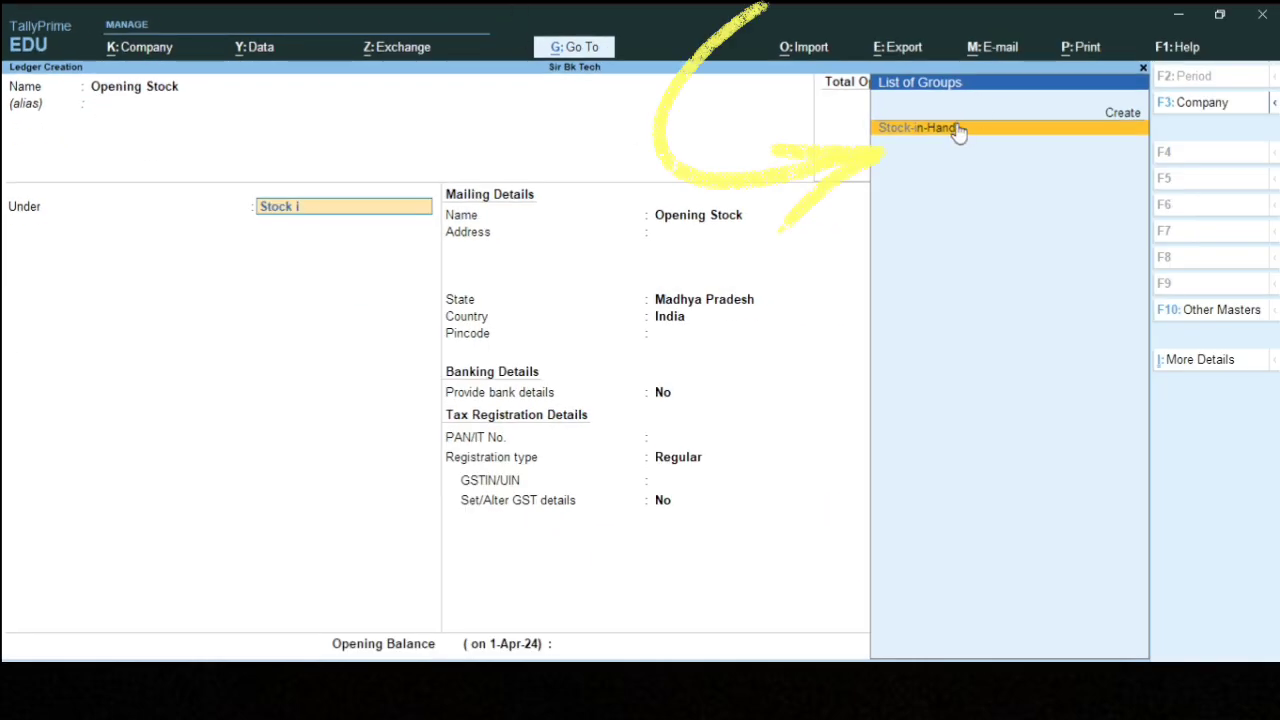
{"action": "left_click", "coordinate": [955, 128]}
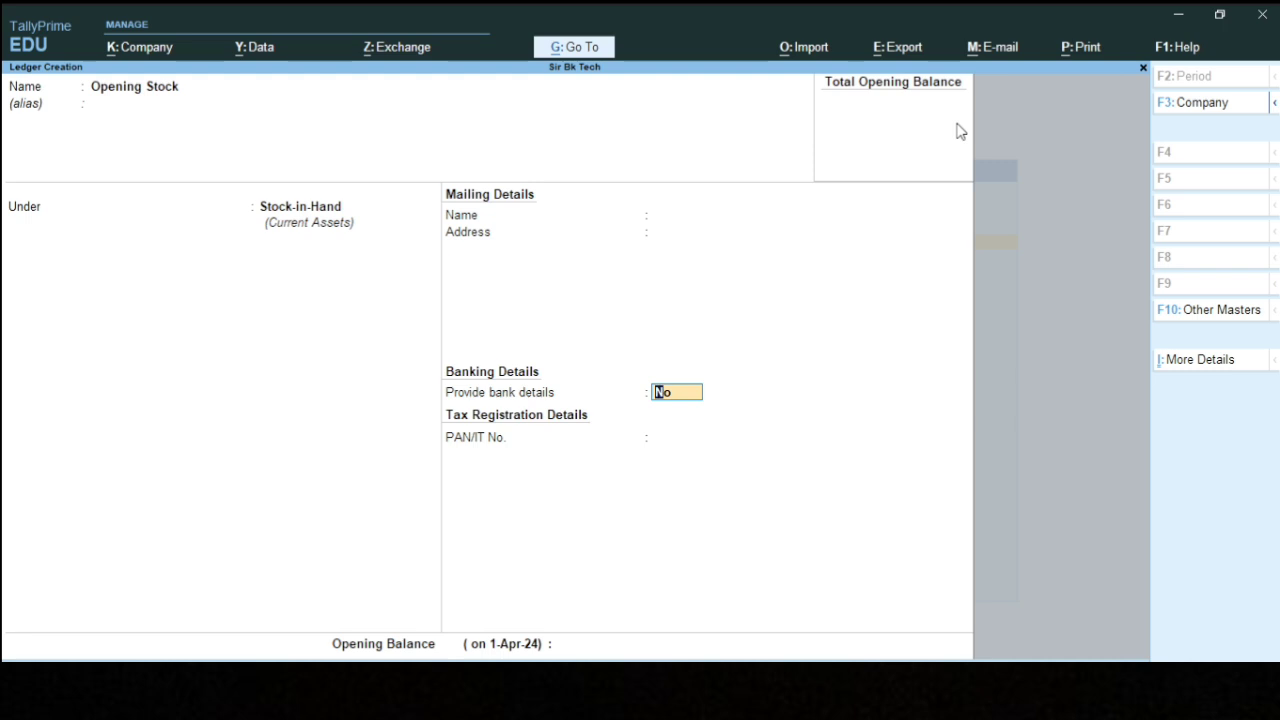
{"action": "key", "text": "Return"}
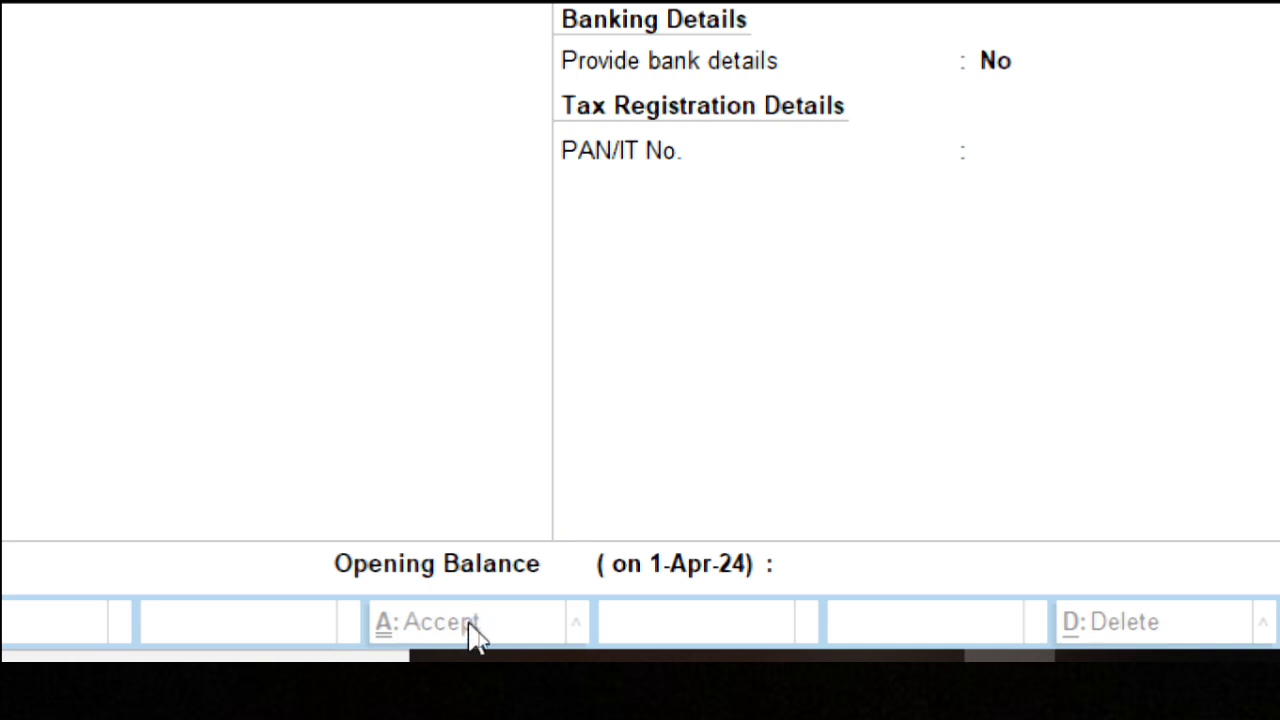
{"action": "left_click", "coordinate": [857, 560]}
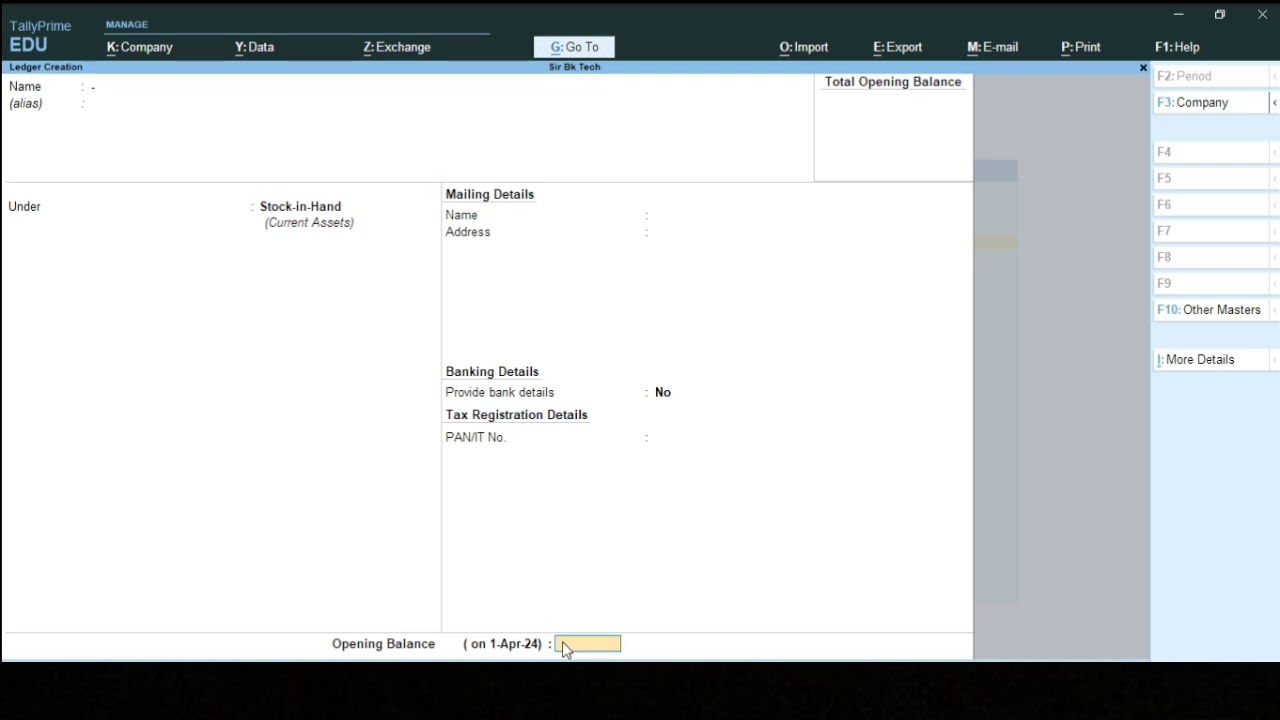
{"action": "type", "text": "50000"}
{"action": "key", "text": "BackSpace"}
{"action": "key", "text": "BackSpace"}
{"action": "key", "text": "BackSpace"}
{"action": "key", "text": "BackSpace"}
{"action": "key", "text": "BackSpace"}
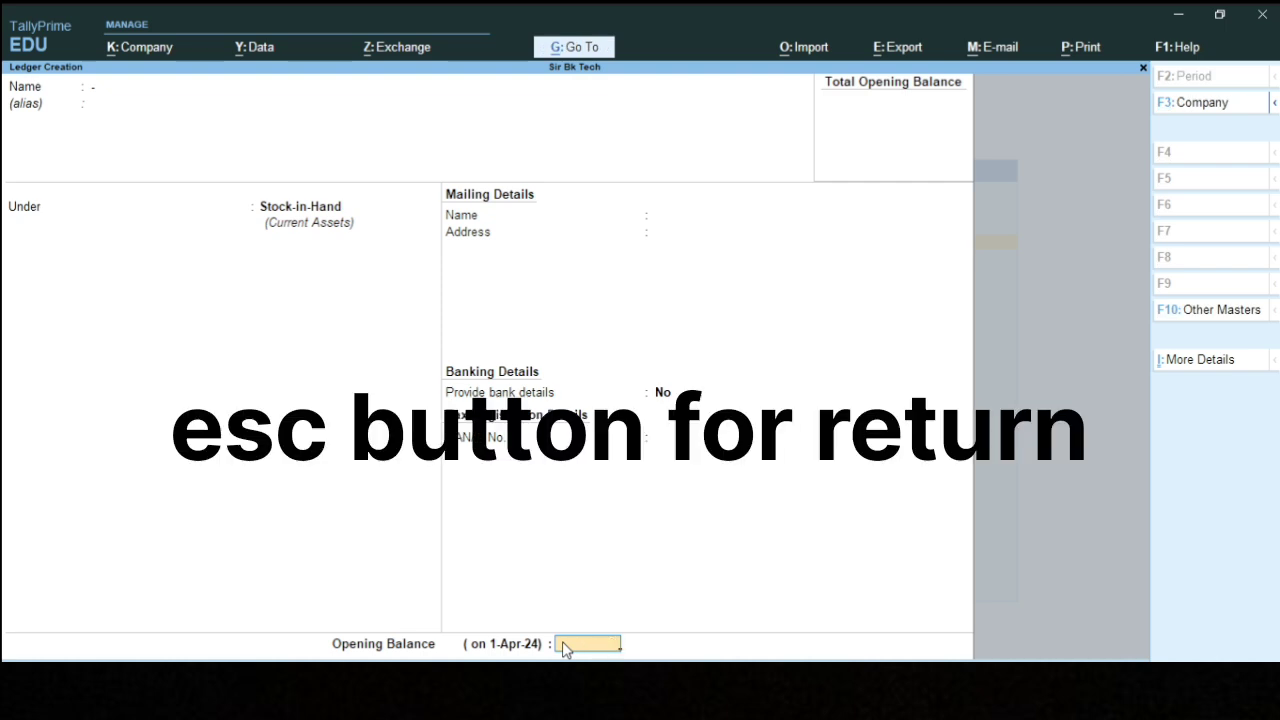
Quit the blank ledger creation form, return to the Gateway of Tally, and open accounting voucher creation
{"action": "key", "text": "Escape"}
{"action": "key", "text": "y"}
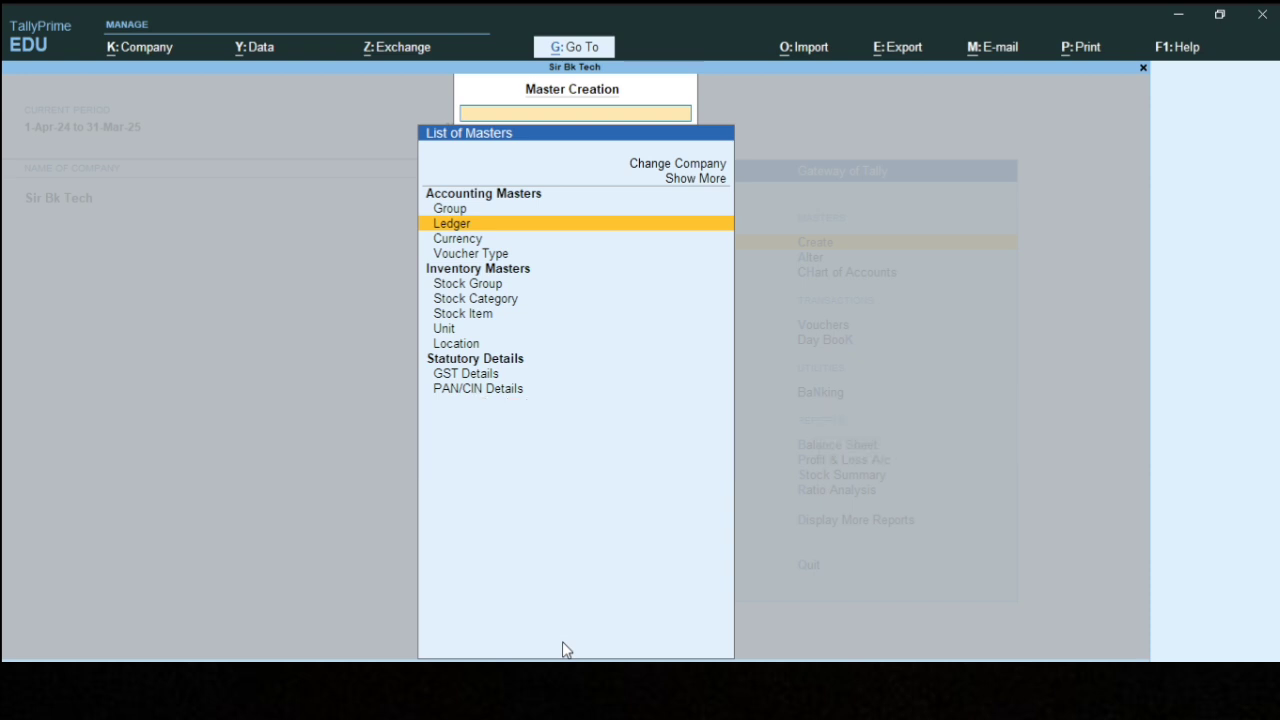
{"action": "key", "text": "Escape"}
{"action": "key", "text": "Down"}
{"action": "key", "text": "Down"}
{"action": "key", "text": "Down"}
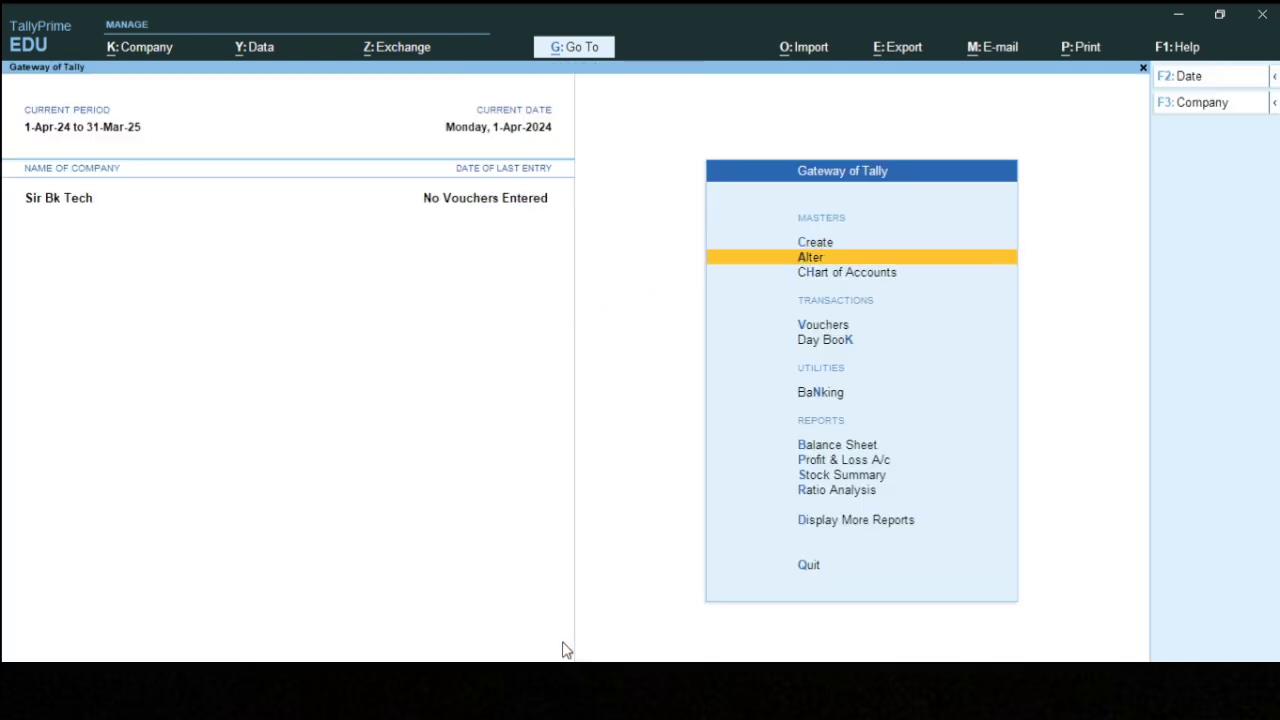
{"action": "key", "text": "Return"}
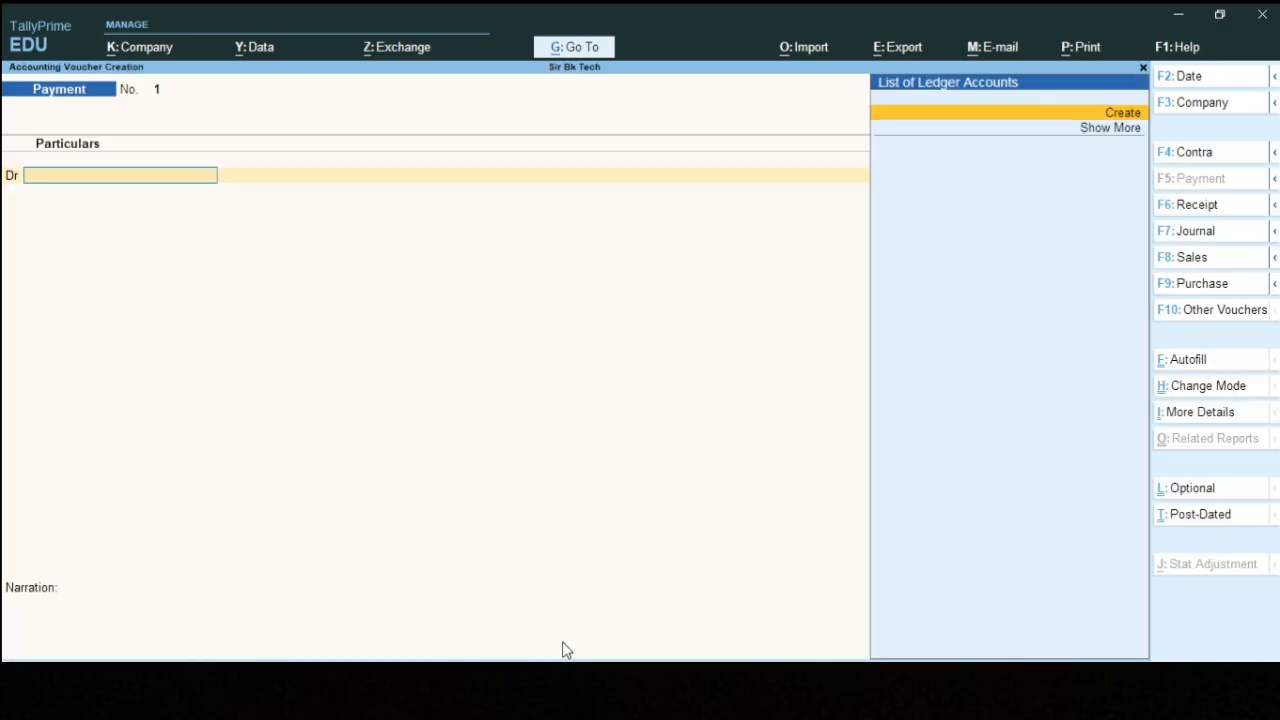
Consult the trading account table in the tally note PDF, then set up a purchase voucher in TallyPrime using As Voucher mode
{"action": "key", "text": "alt+Tab"}
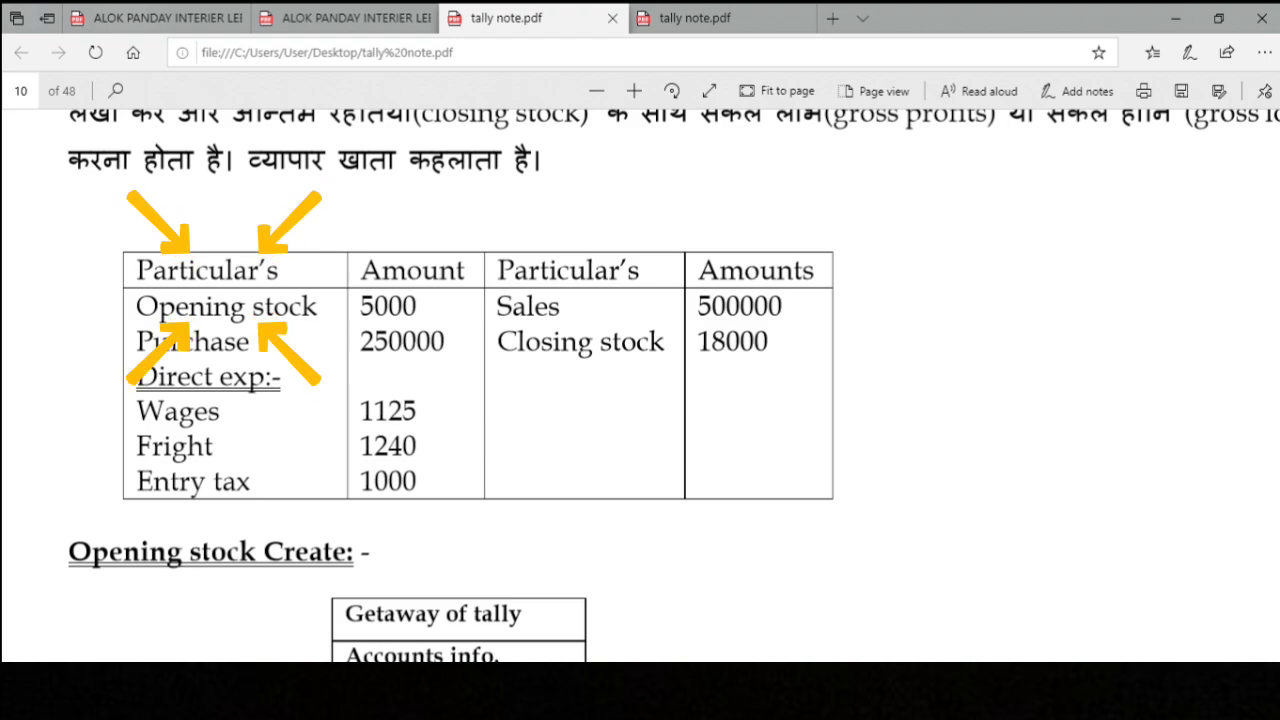
{"action": "key", "text": "alt+Tab"}
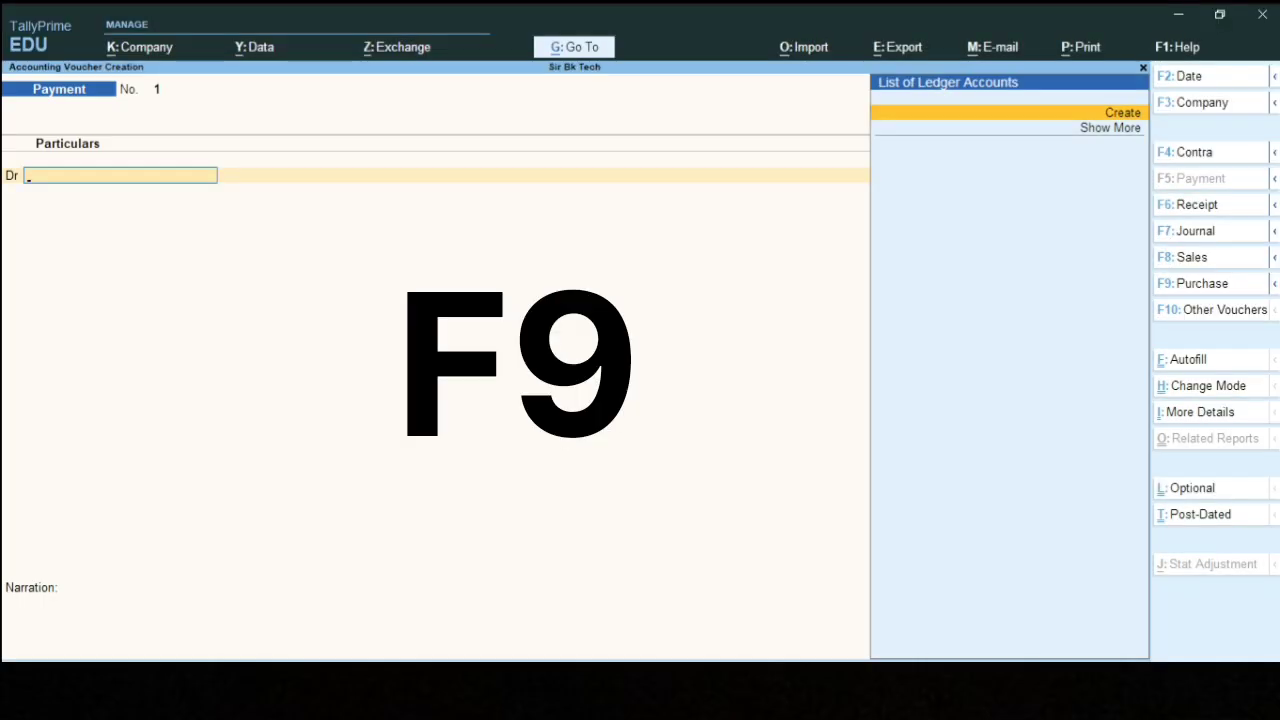
{"action": "key", "text": "F9"}
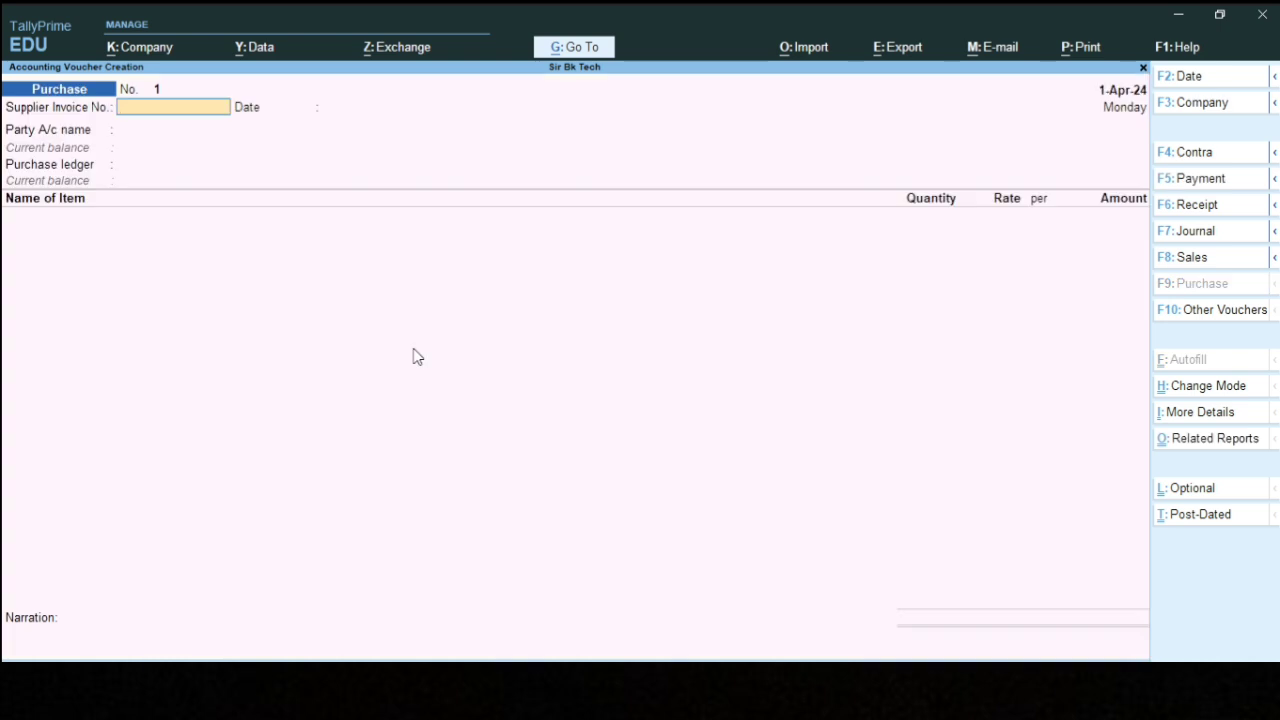
{"action": "key", "text": "ctrl+h"}
{"action": "key", "text": "Down"}
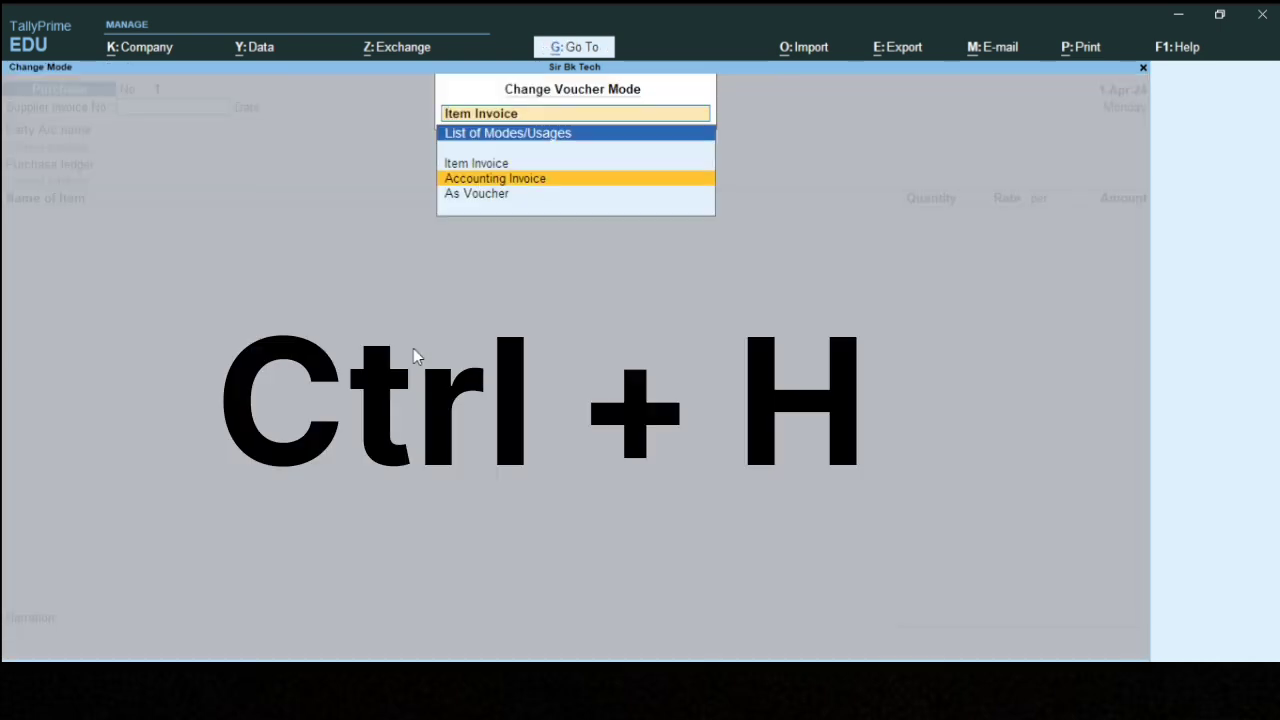
{"action": "key", "text": "Down"}
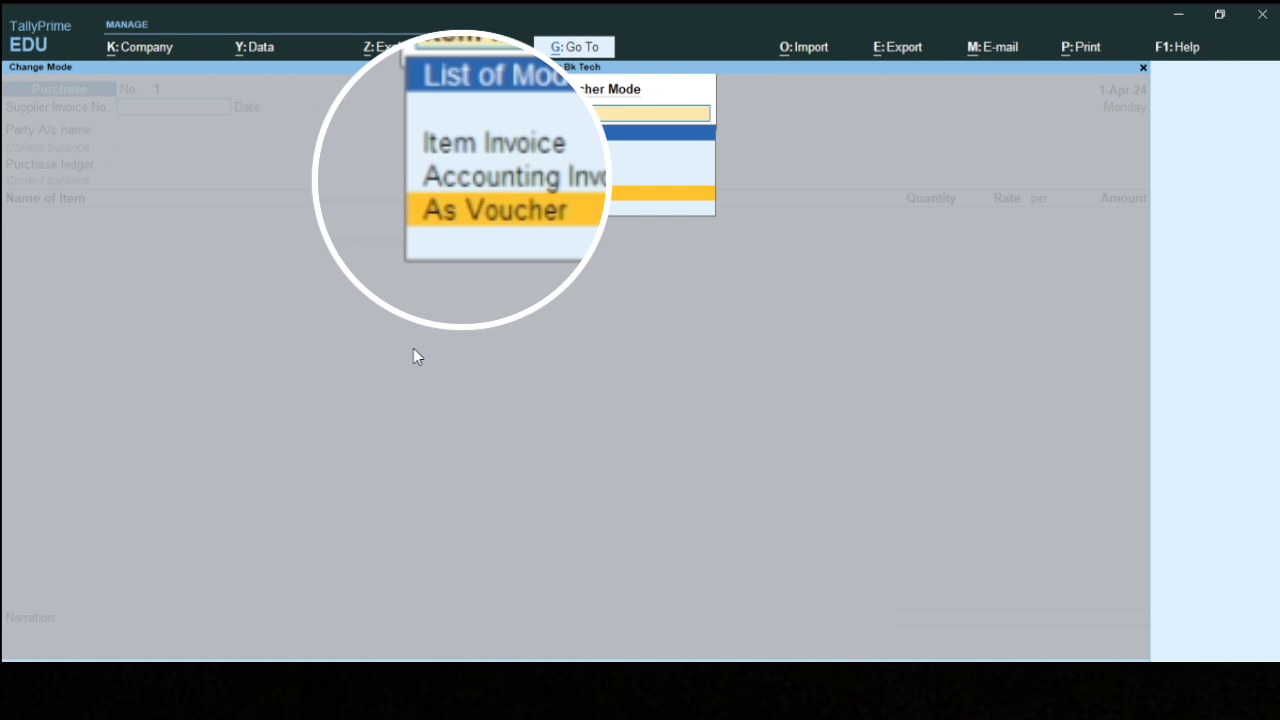
{"action": "key", "text": "Return"}
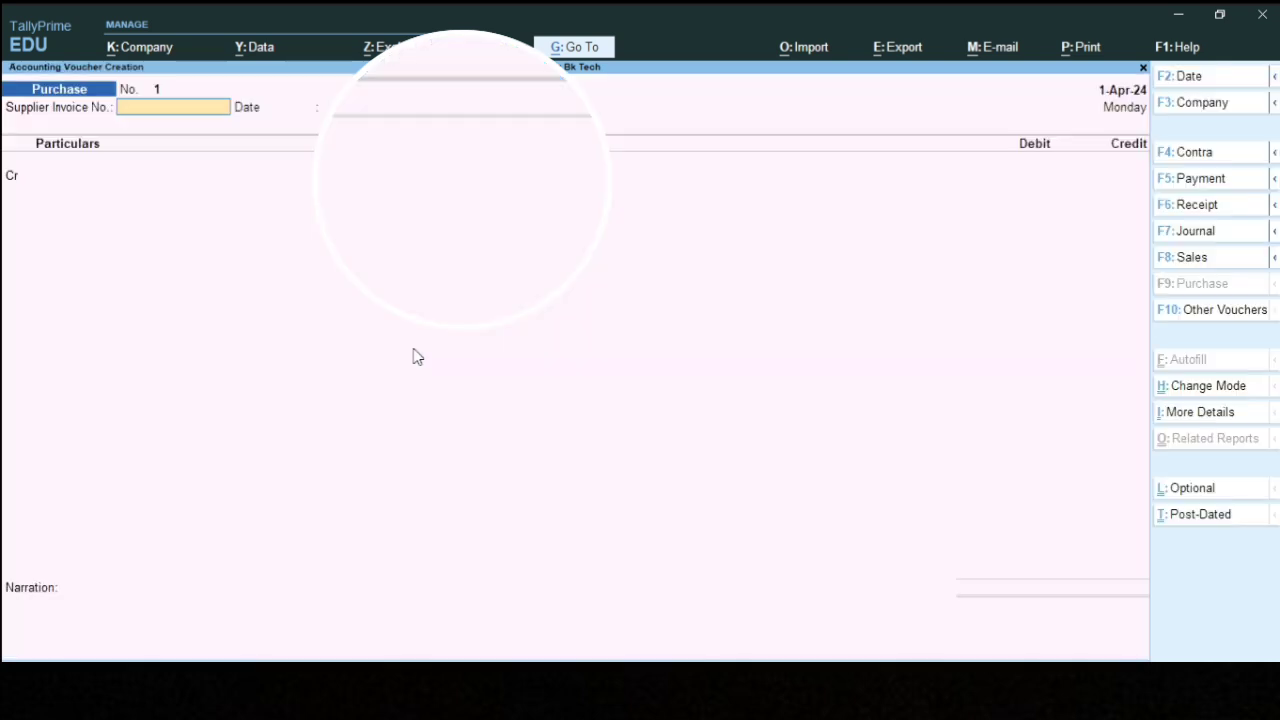
Leave the supplier invoice number blank, keep the date at 1-Apr-24, and choose Cash as the credit ledger
{"action": "key", "text": "Return"}
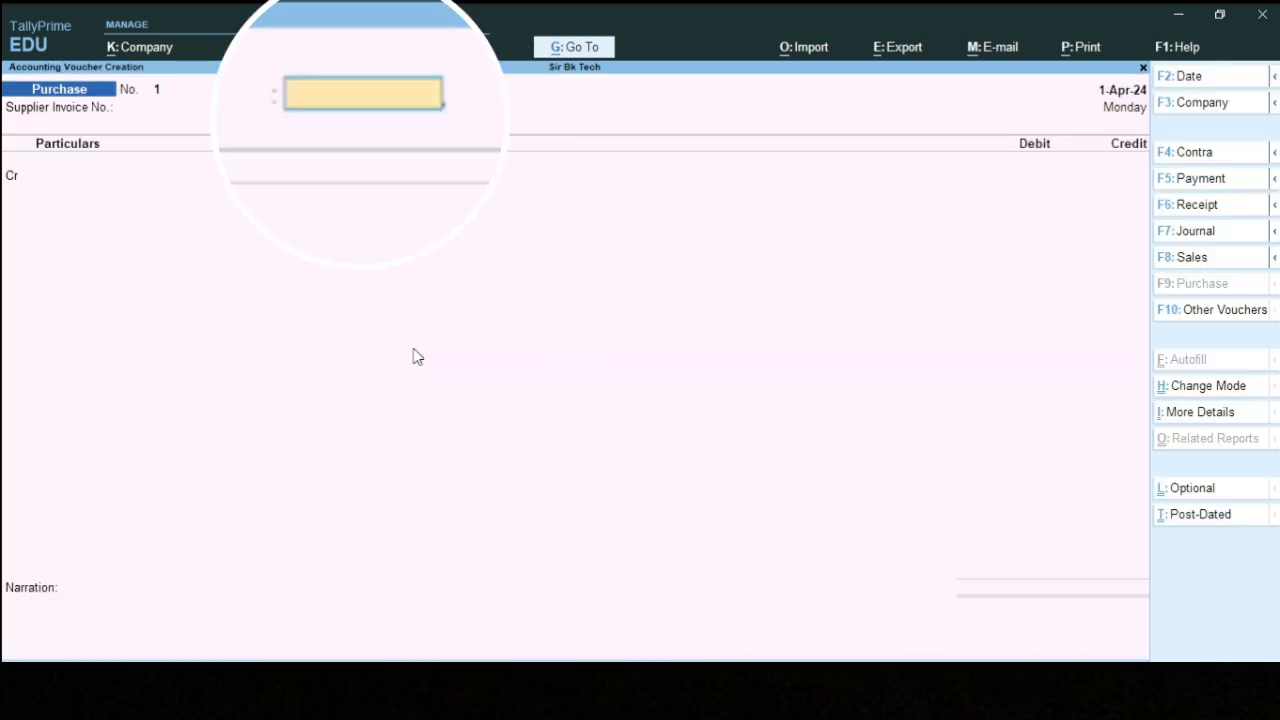
{"action": "key", "text": "Return"}
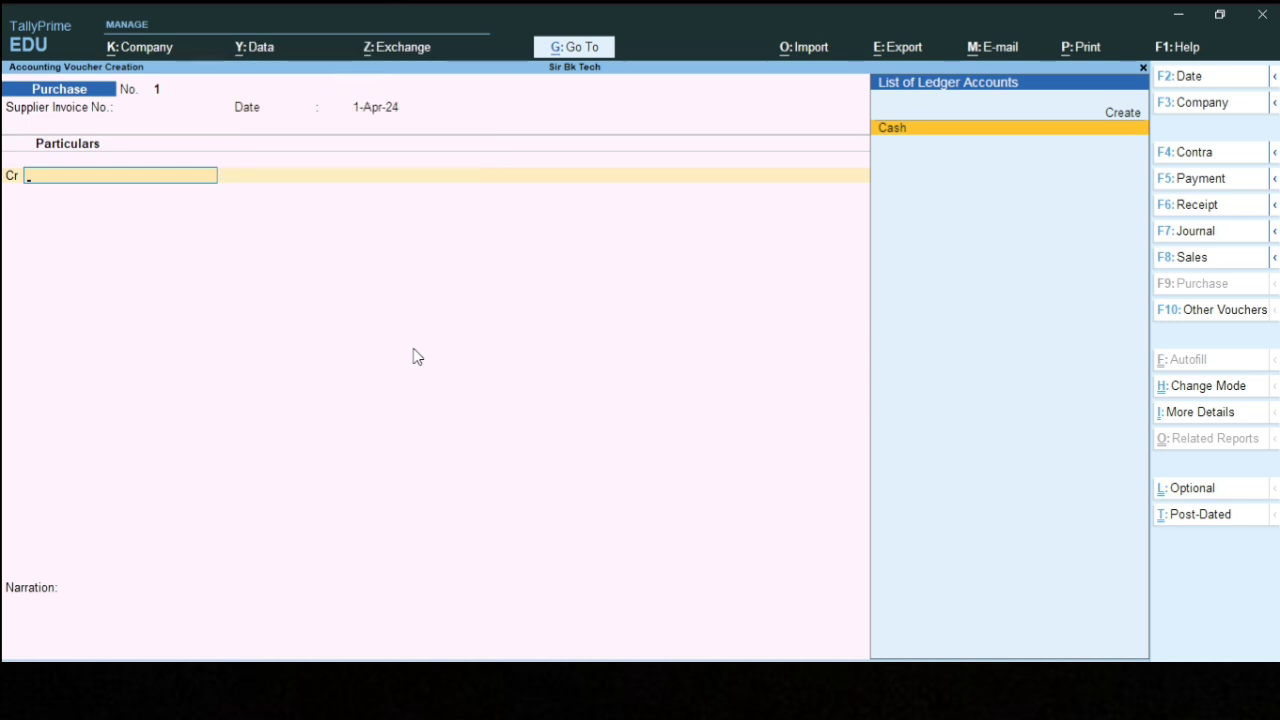
{"action": "key", "text": "Return"}
Leave the receipt details blank and accept the default Cash party details for the purchase voucher
{"action": "key", "text": "Return"}
{"action": "key", "text": "Return"}
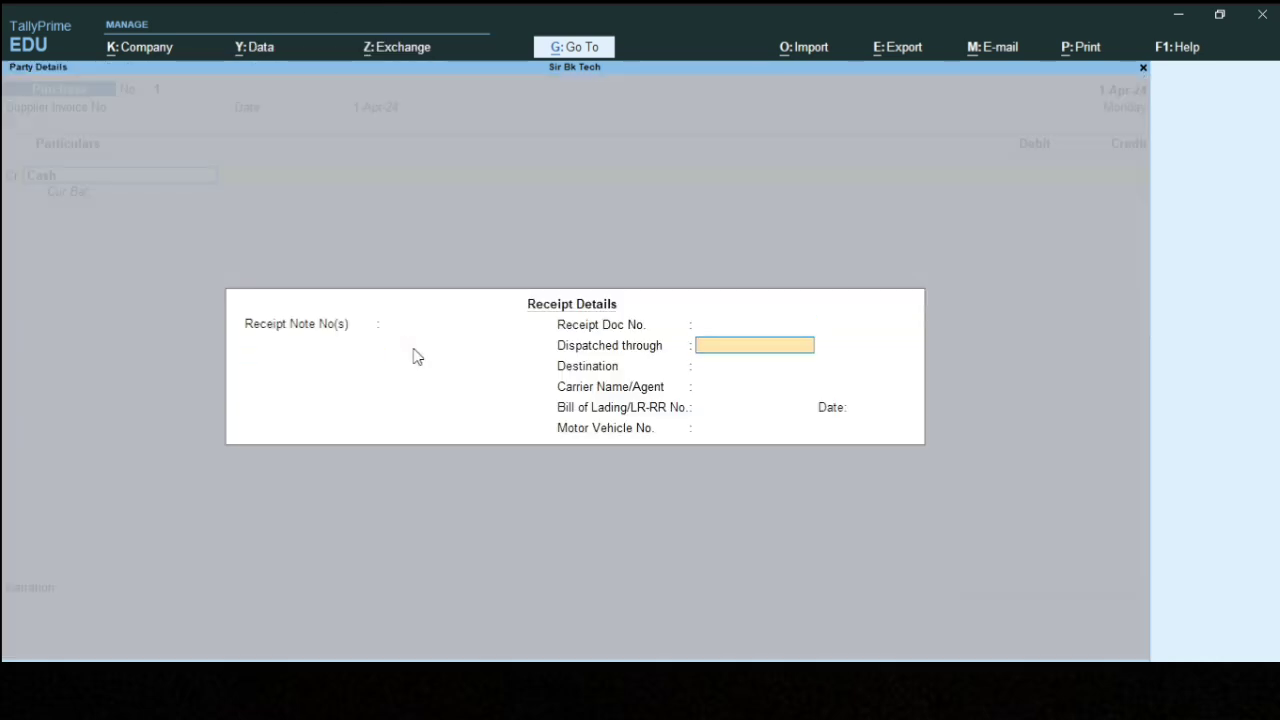
{"action": "key", "text": "Return"}
{"action": "key", "text": "Return"}
{"action": "key", "text": "Return"}
{"action": "key", "text": "Return"}
{"action": "key", "text": "Return"}
{"action": "key", "text": "Return"}
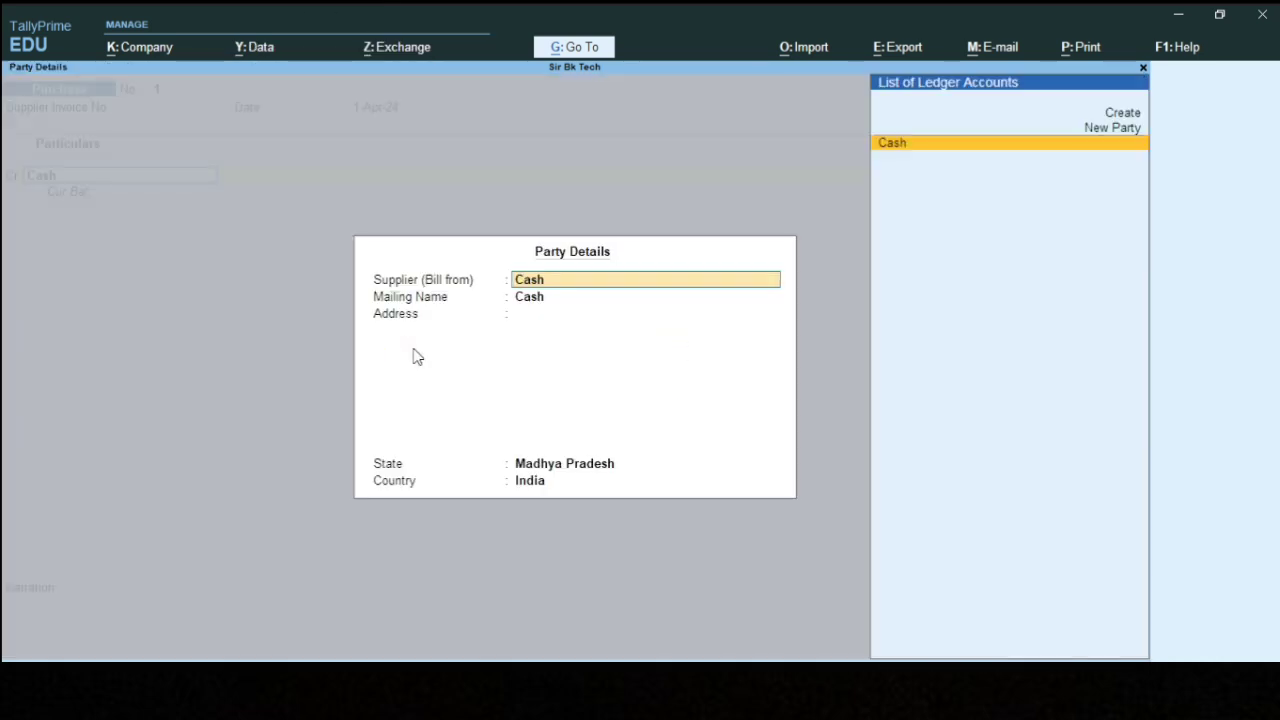
{"action": "key", "text": "Return"}
{"action": "key", "text": "Return"}
{"action": "key", "text": "Return"}
{"action": "key", "text": "Return"}
{"action": "key", "text": "Return"}
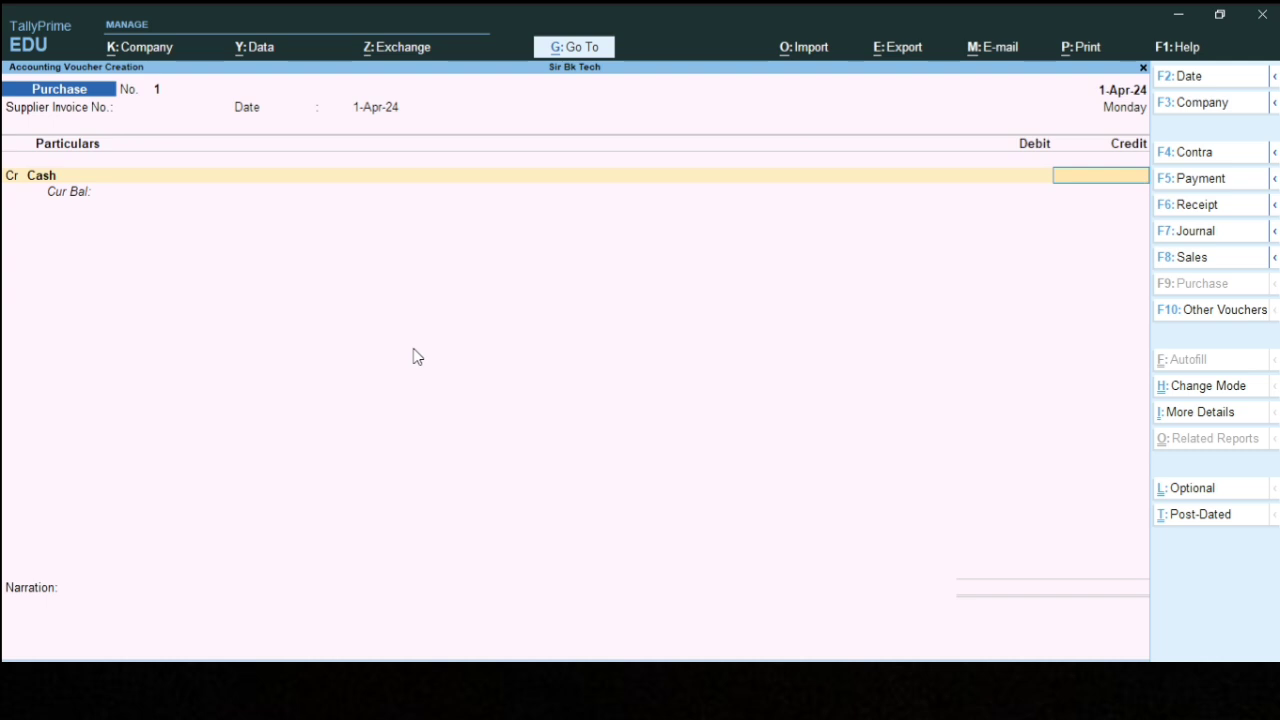
Check the Purchase amount in the open window previews and credit Cash with 250000 in the purchase voucher
{"action": "key", "text": "alt+Tab"}
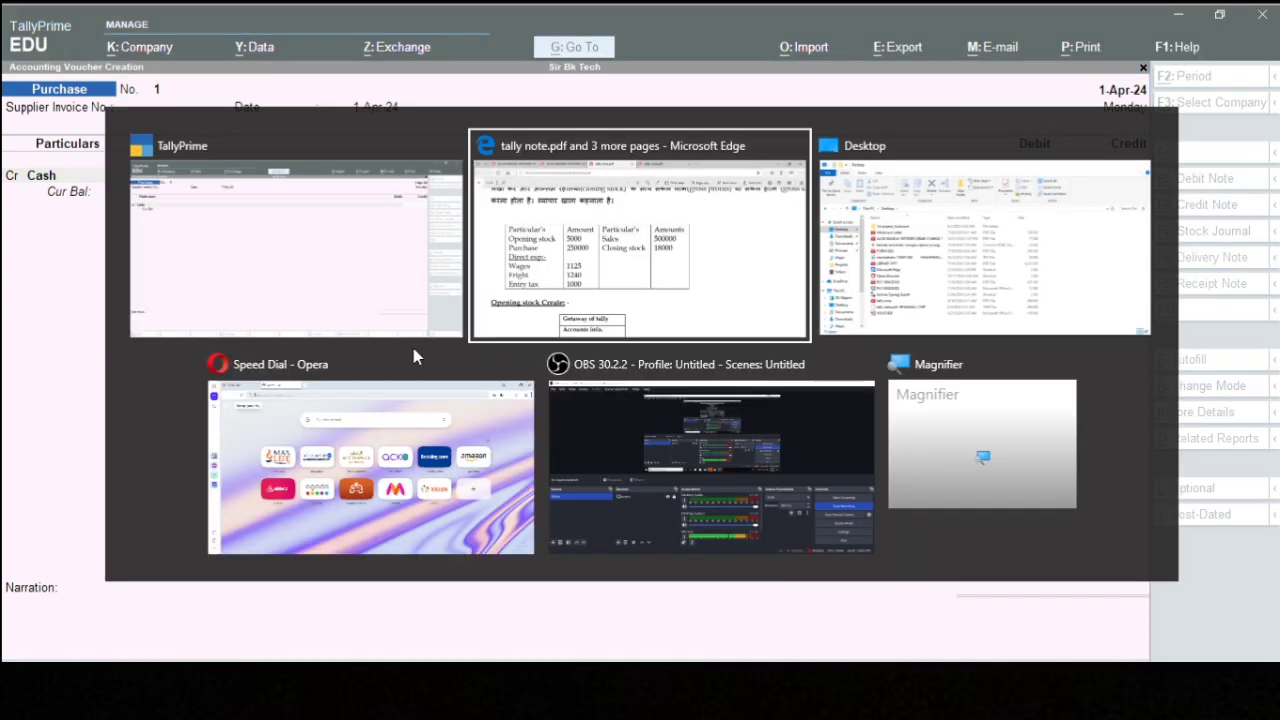
{"action": "key", "text": "alt+Tab"}
{"action": "key", "text": "alt+Tab"}
{"action": "key", "text": "alt+Tab"}
{"action": "key", "text": "alt+Tab"}
{"action": "key", "text": "alt+Tab"}
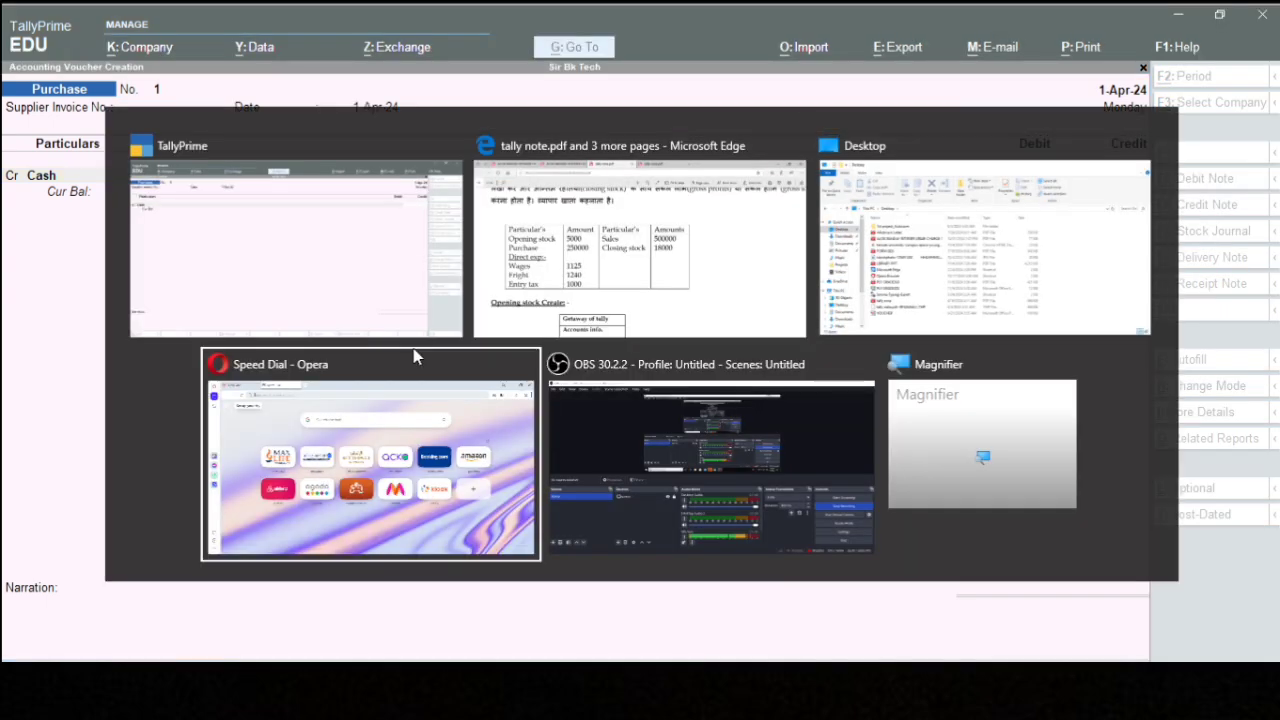
{"action": "type", "text": "2"}
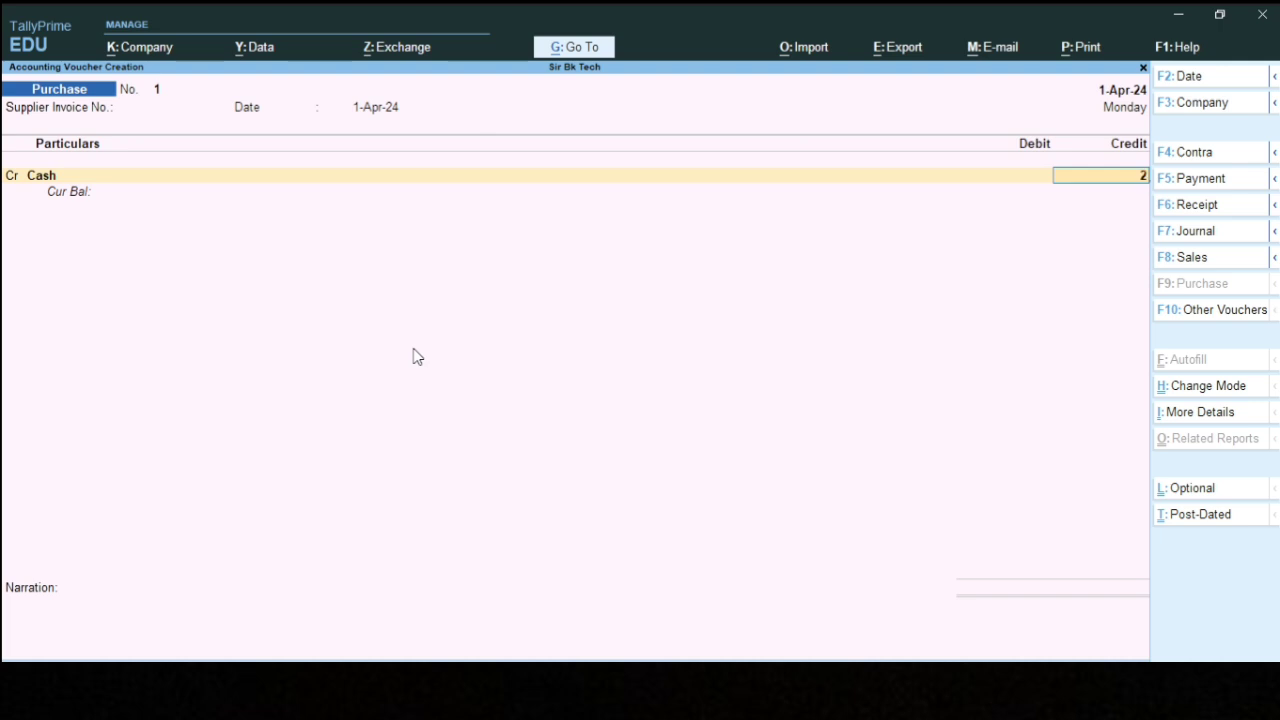
{"action": "type", "text": "50000"}
{"action": "key", "text": "Return"}
{"action": "key", "text": "Return"}
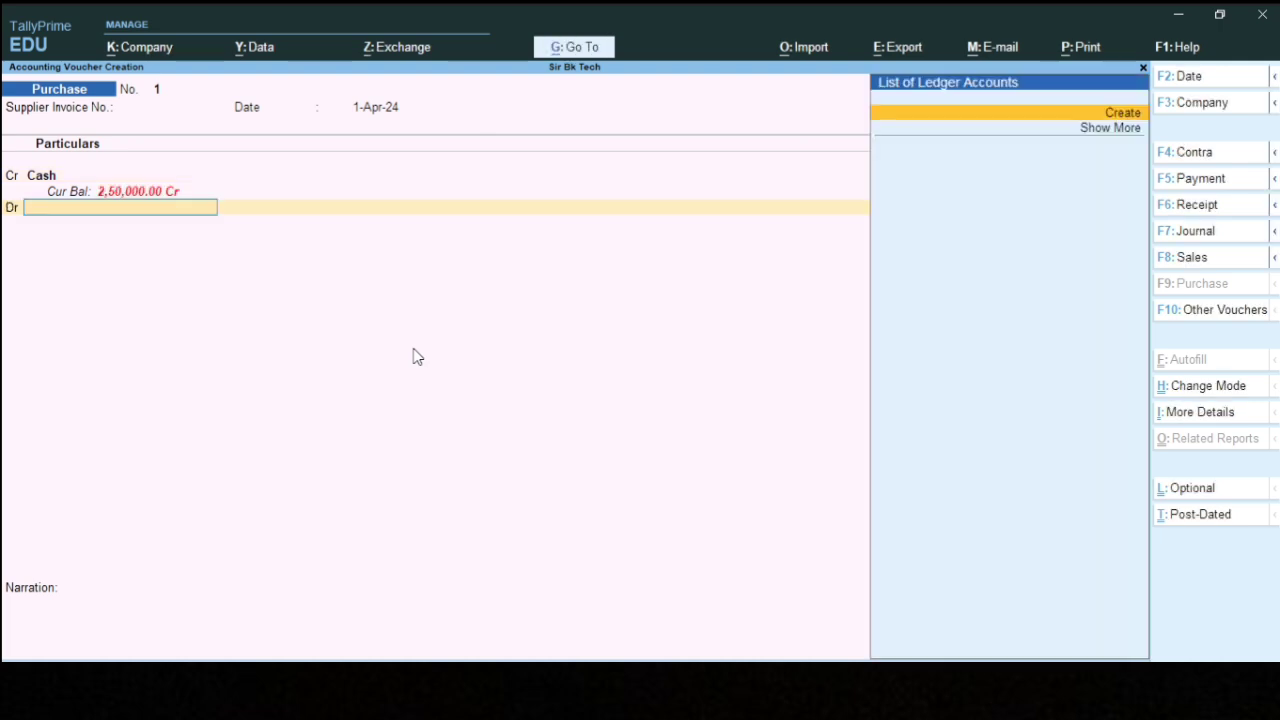
From the voucher's debit line, start a new ledger named Purchase Ac without an alias, placed under Purchase Accounts
{"action": "key", "text": "alt+c"}
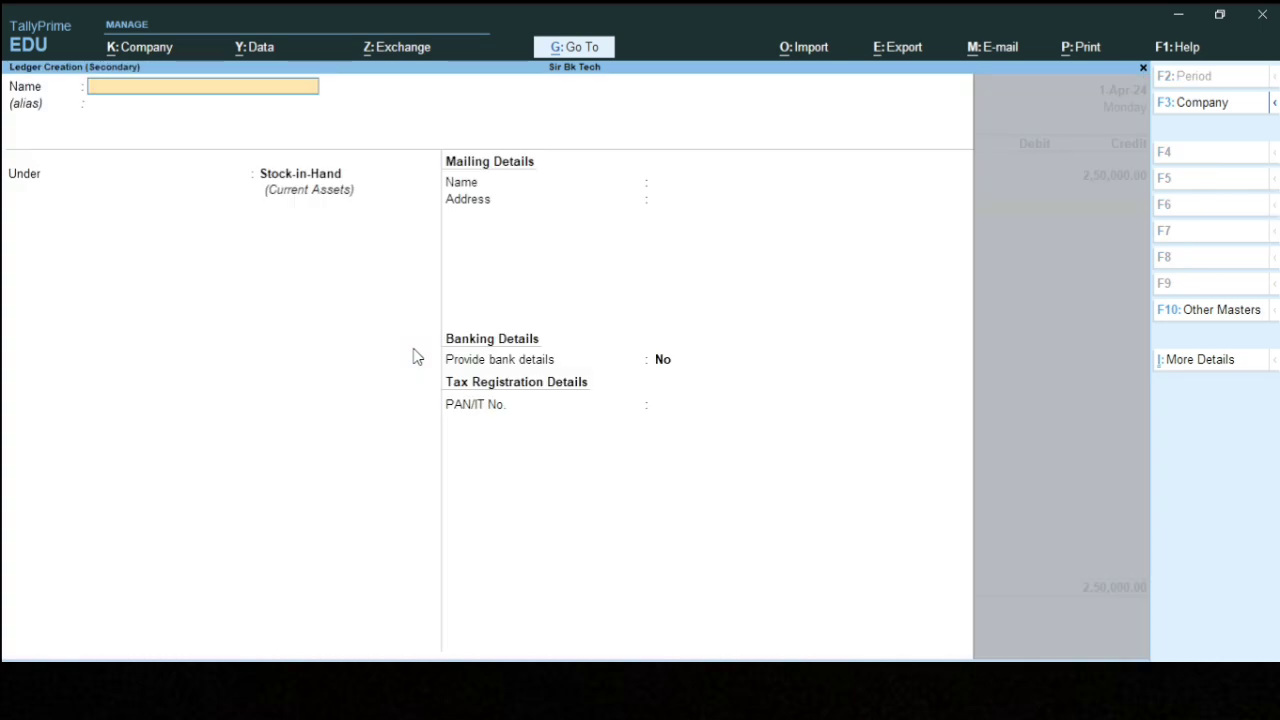
{"action": "type", "text": "Purchase ac"}
{"action": "key", "text": "Return"}
{"action": "key", "text": "Return"}
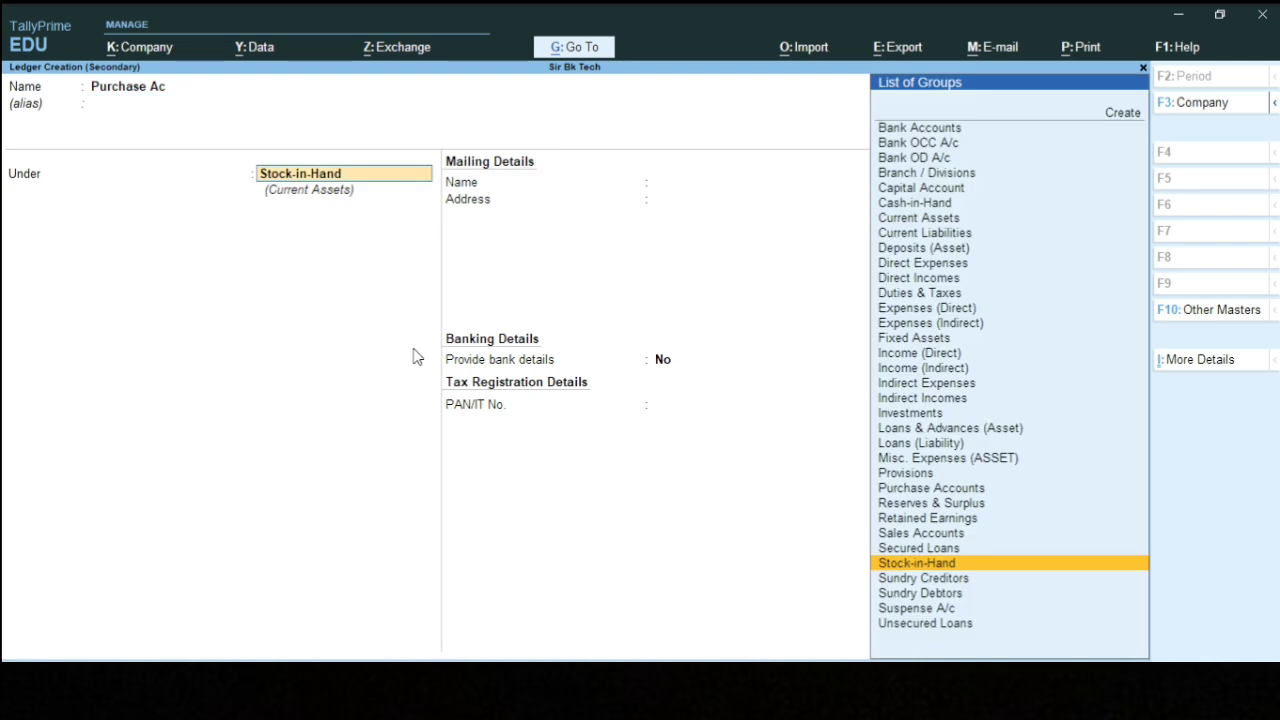
{"action": "type", "text": "pu"}
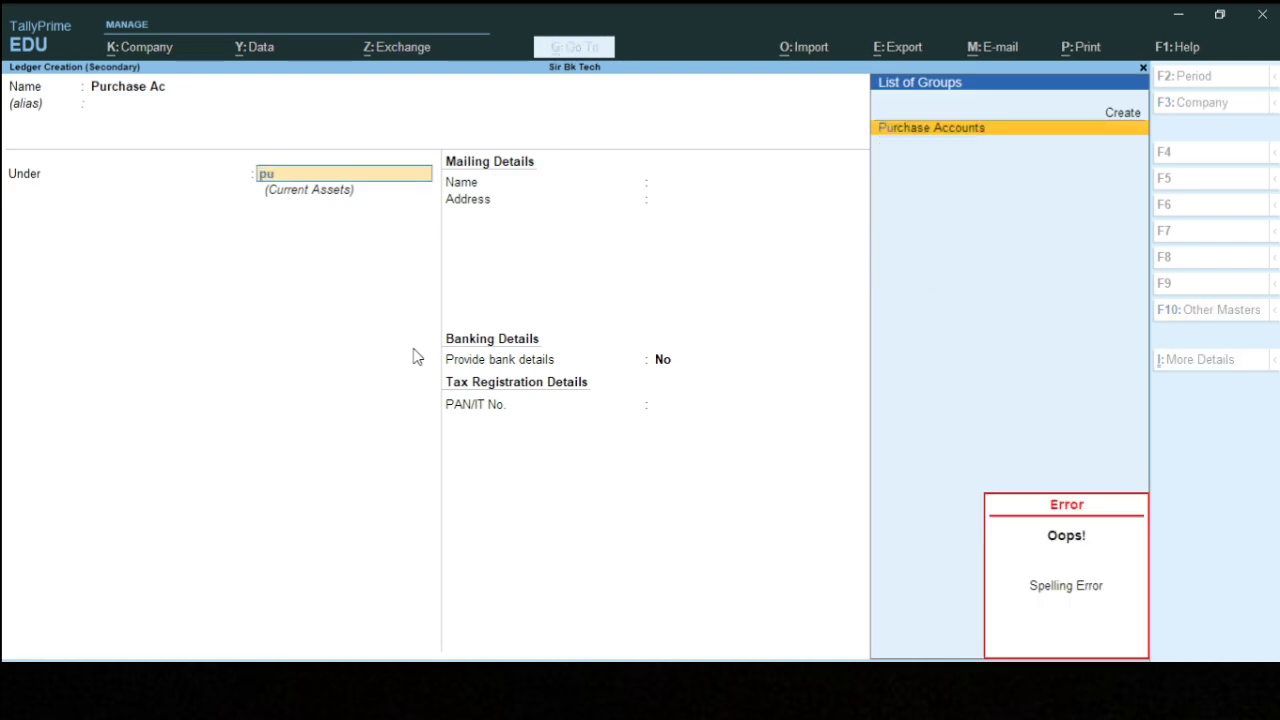
{"action": "key", "text": "Return"}
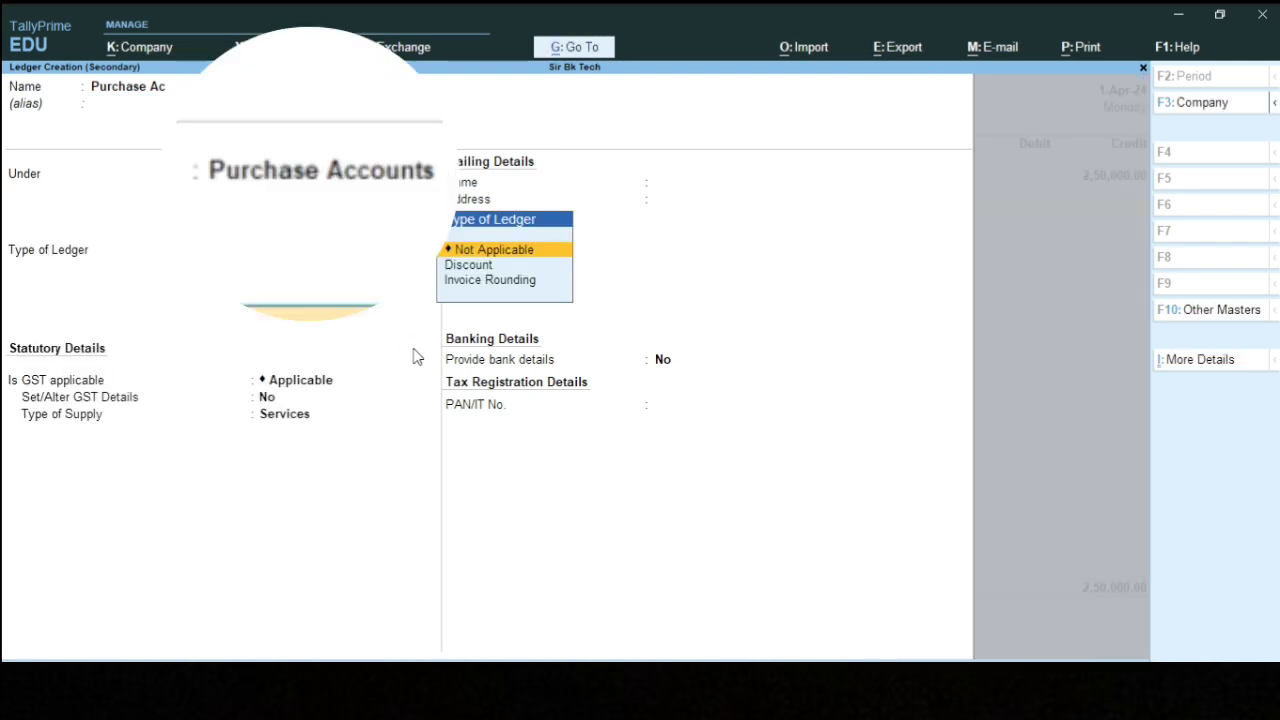
Keep the ledger type Not Applicable and bank details at No, and save the Purchase Ac ledger
{"action": "key", "text": "Return"}
{"action": "key", "text": "Return"}
{"action": "key", "text": "Return"}
{"action": "key", "text": "Return"}
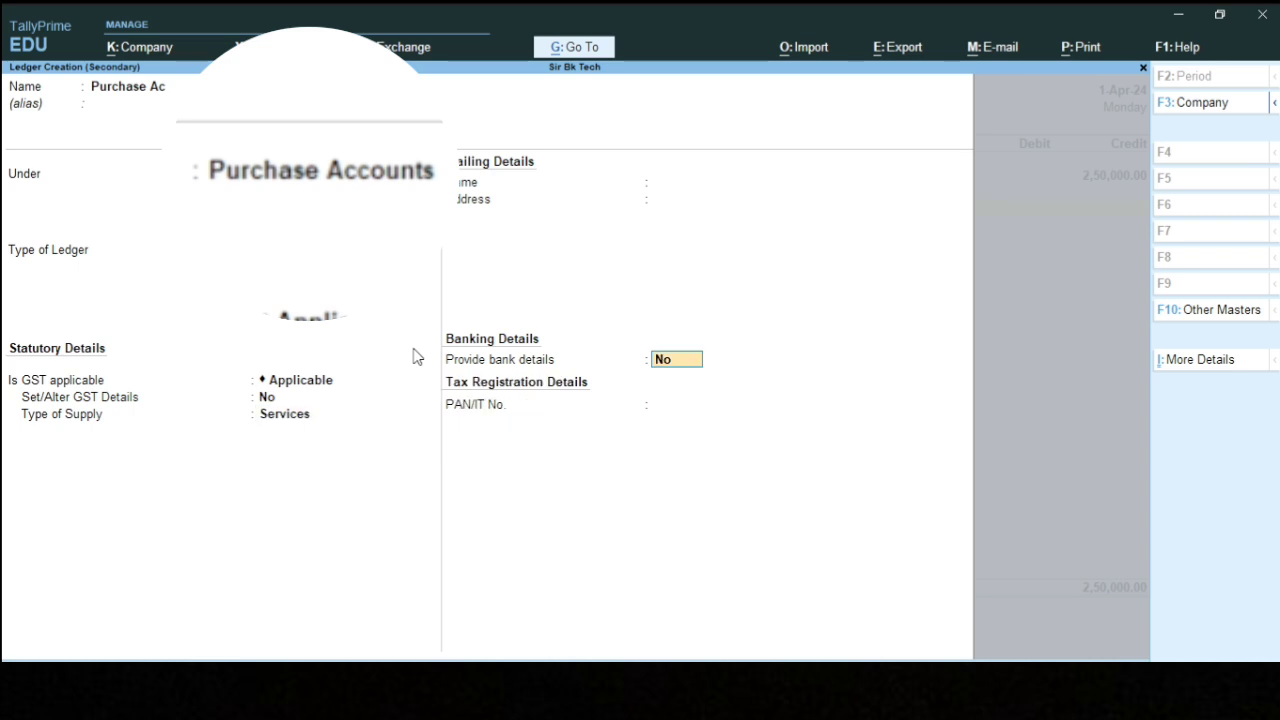
{"action": "key", "text": "Return"}
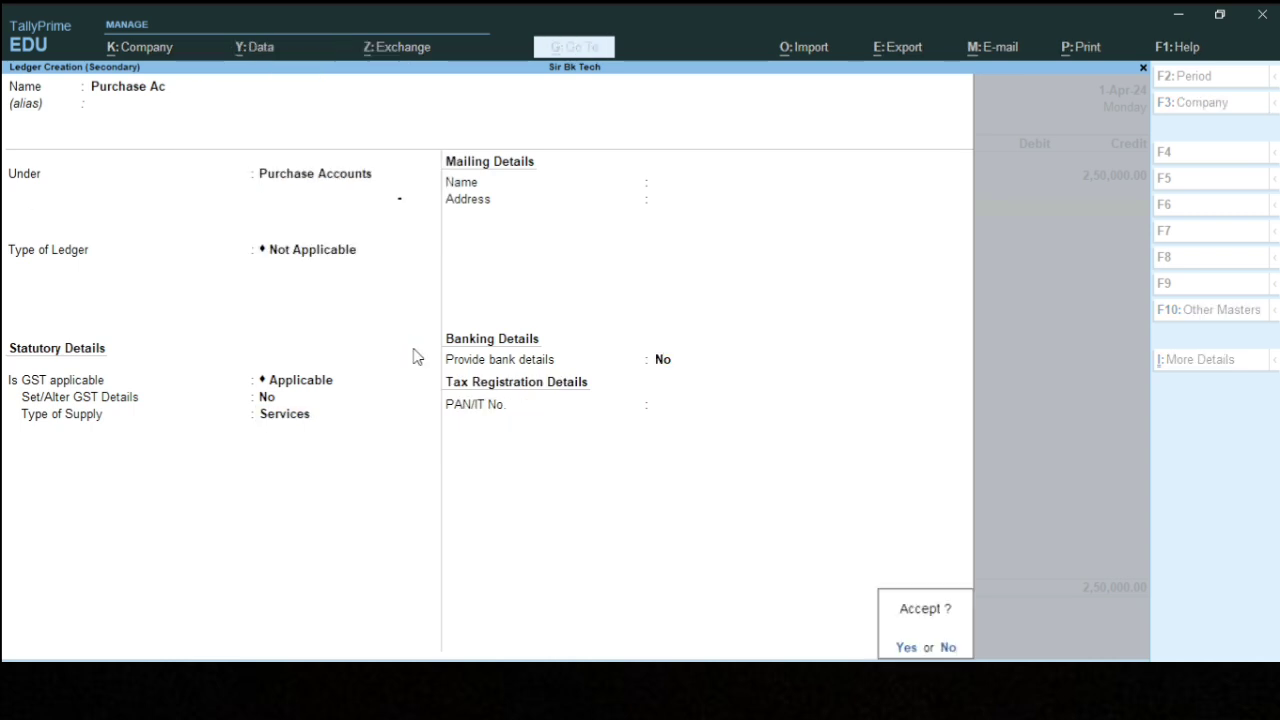
{"action": "key", "text": "Return"}
Debit Purchase Ac with 2,50,000, leave the narration blank, and save the purchase voucher
{"action": "key", "text": "Return"}
{"action": "key", "text": "Return"}
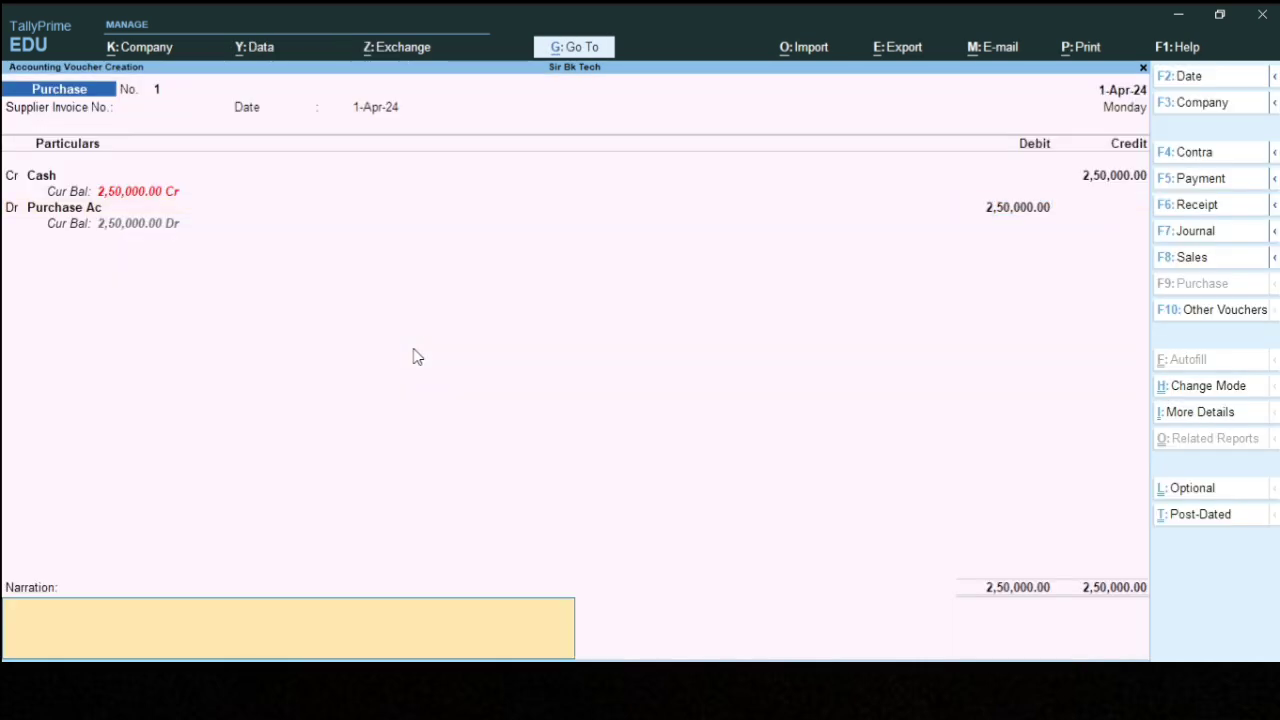
{"action": "key", "text": "Return"}
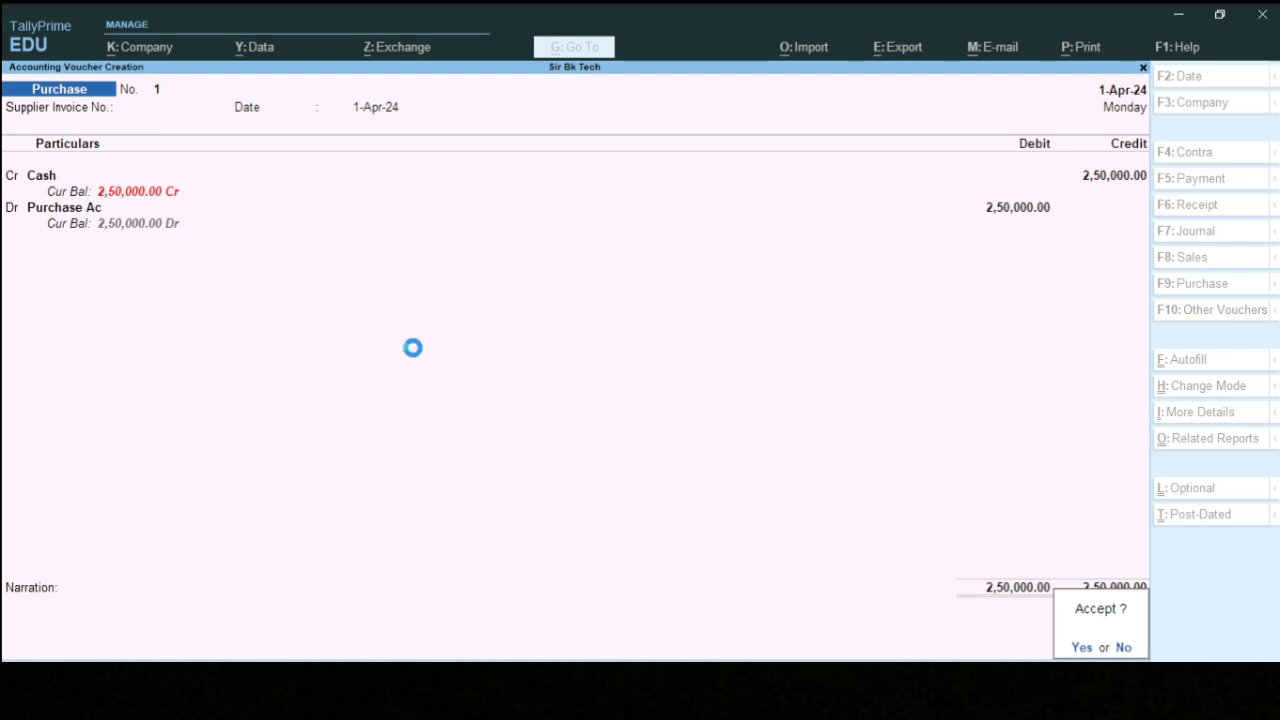
{"action": "key", "text": "Return"}
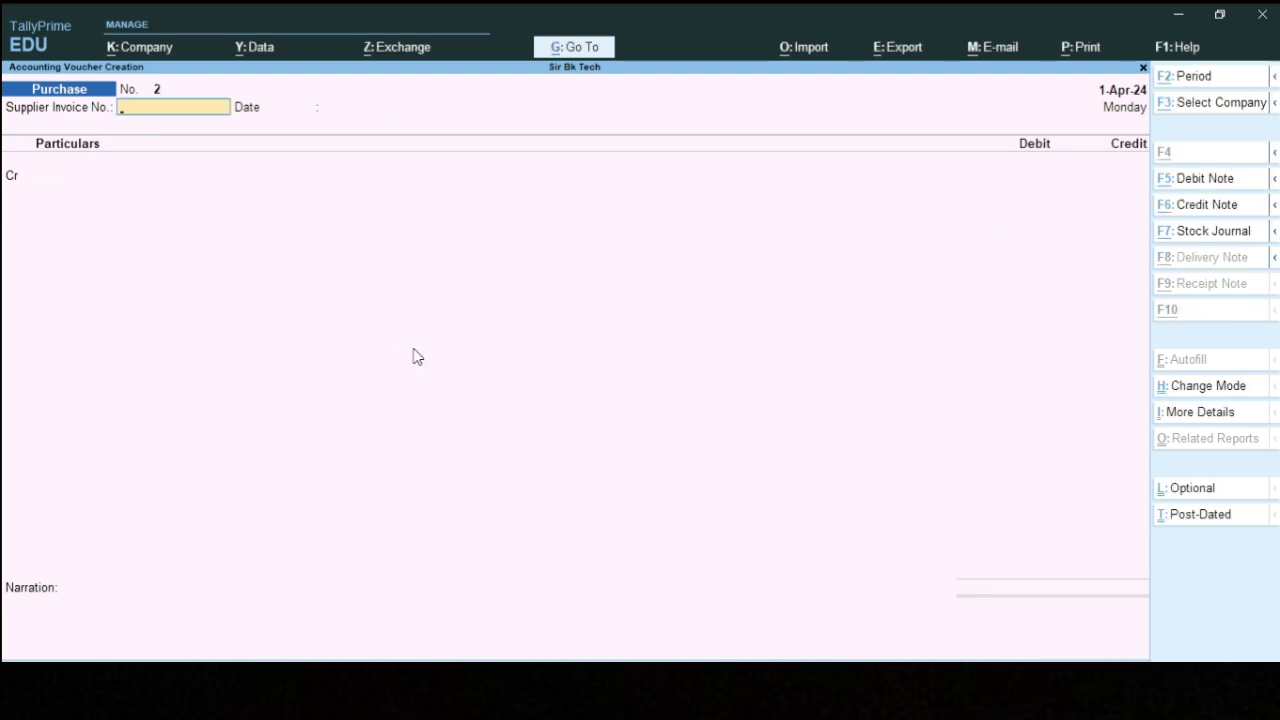
Check the direct expenses in the tally note PDF and open a payment voucher back in TallyPrime
{"action": "key", "text": "alt+Tab"}
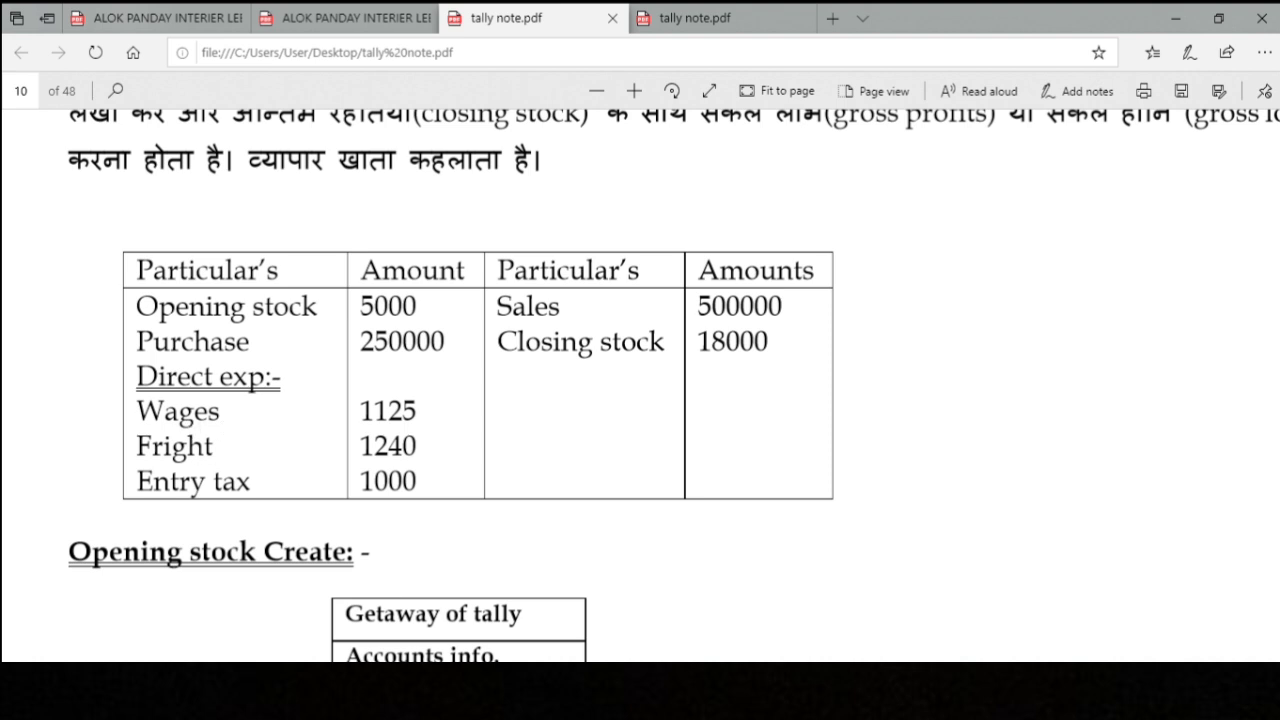
{"action": "key", "text": "alt+Tab"}
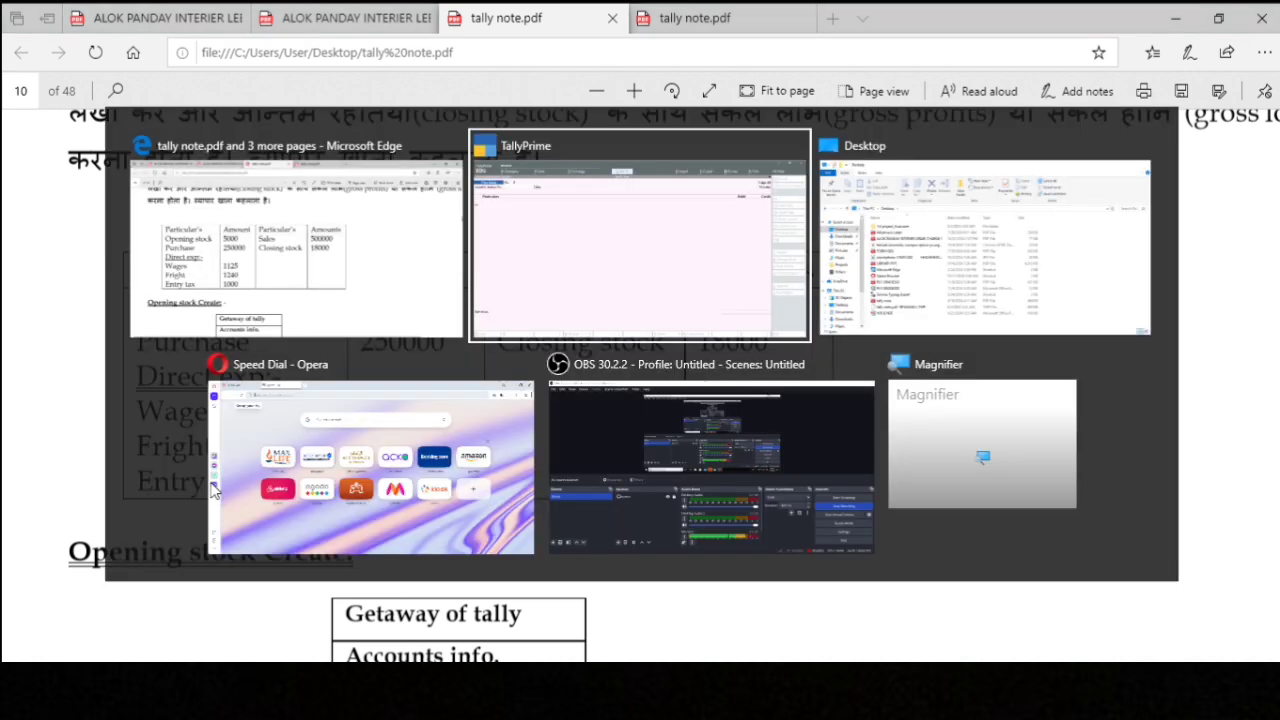
{"action": "key", "text": "F5"}
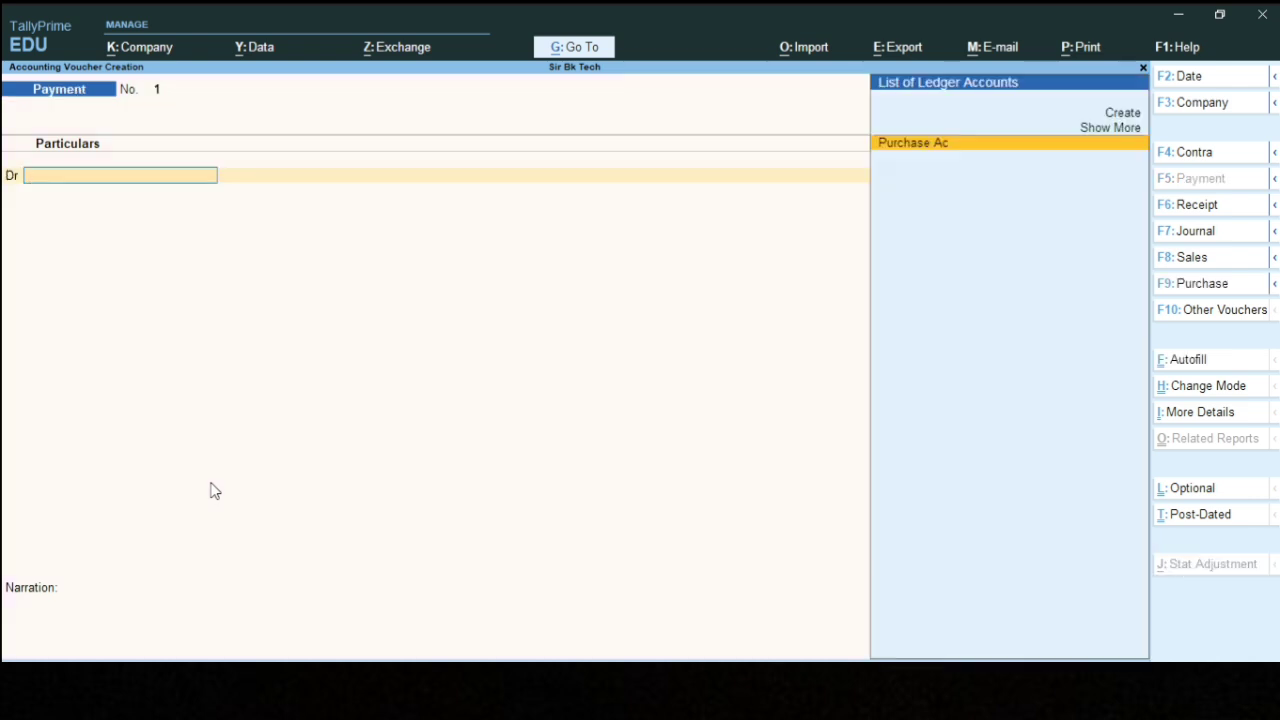
Create a ledger named Wages under Direct Expenses from the payment voucher's debit line and save it with default details
{"action": "key", "text": "alt+c"}
{"action": "type", "text": "Wag"}
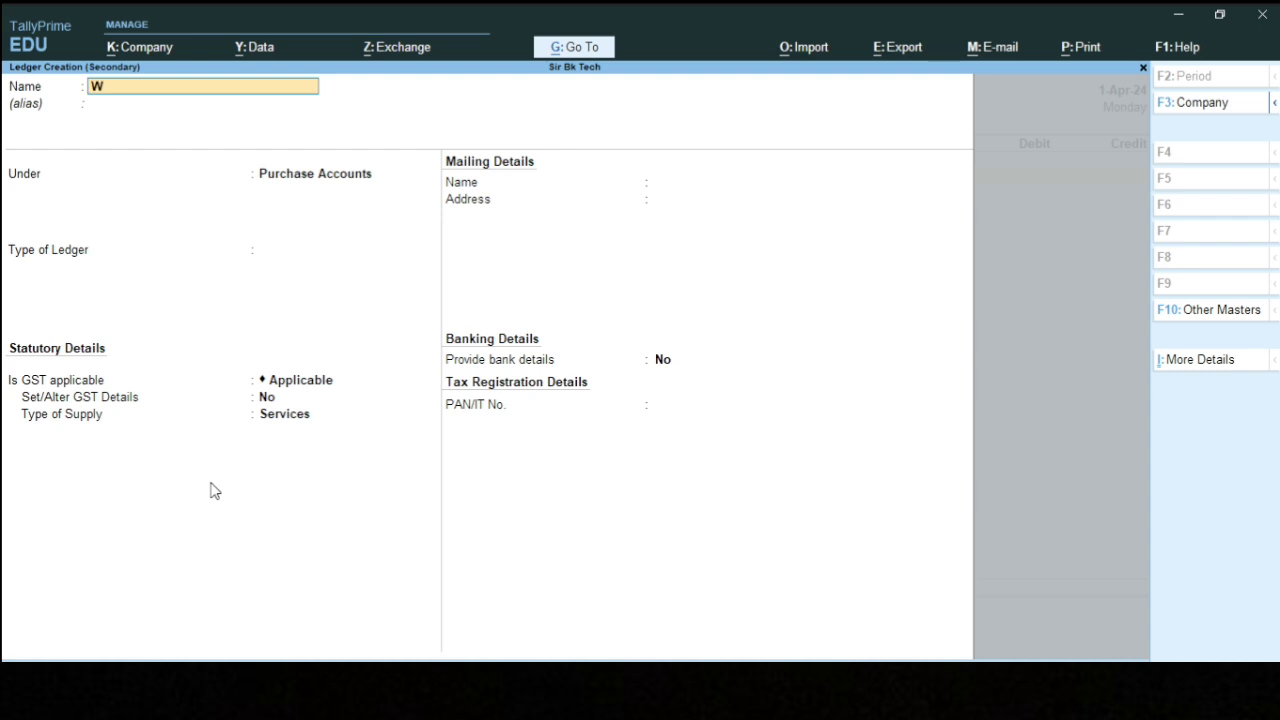
{"action": "key", "text": "Return"}
{"action": "key", "text": "Return"}
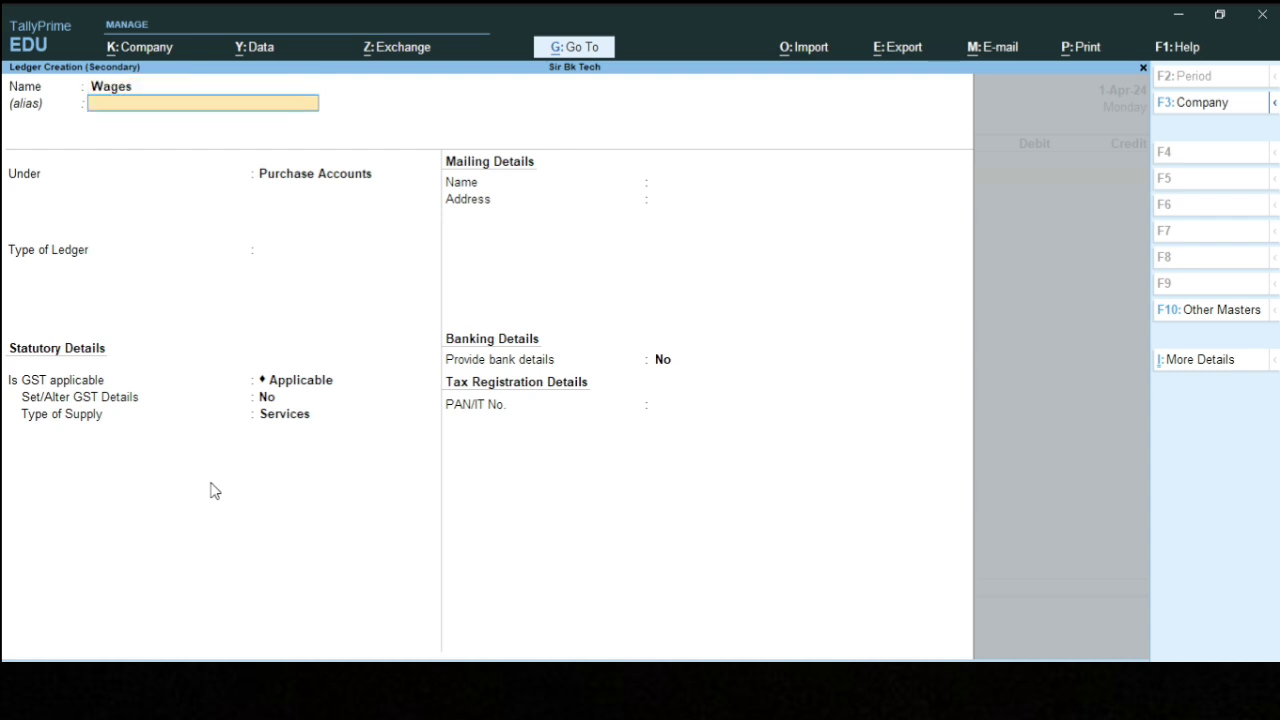
{"action": "type", "text": "Dir"}
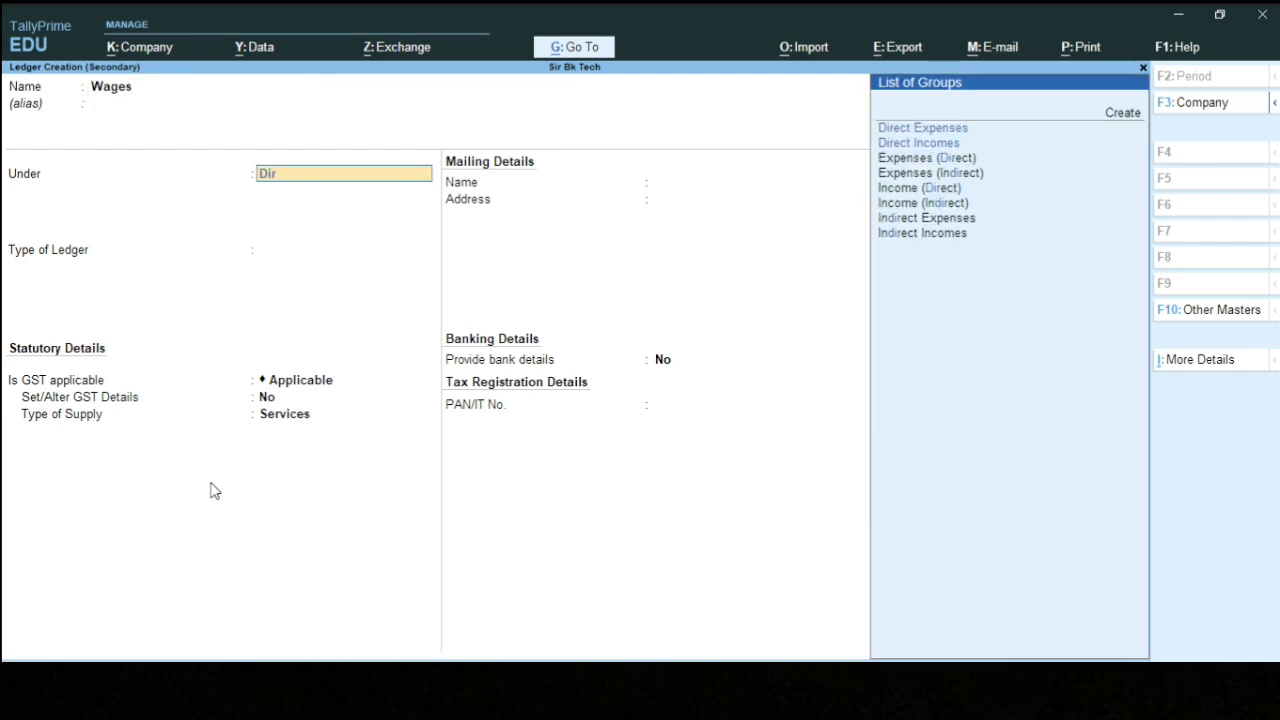
{"action": "key", "text": "Return"}
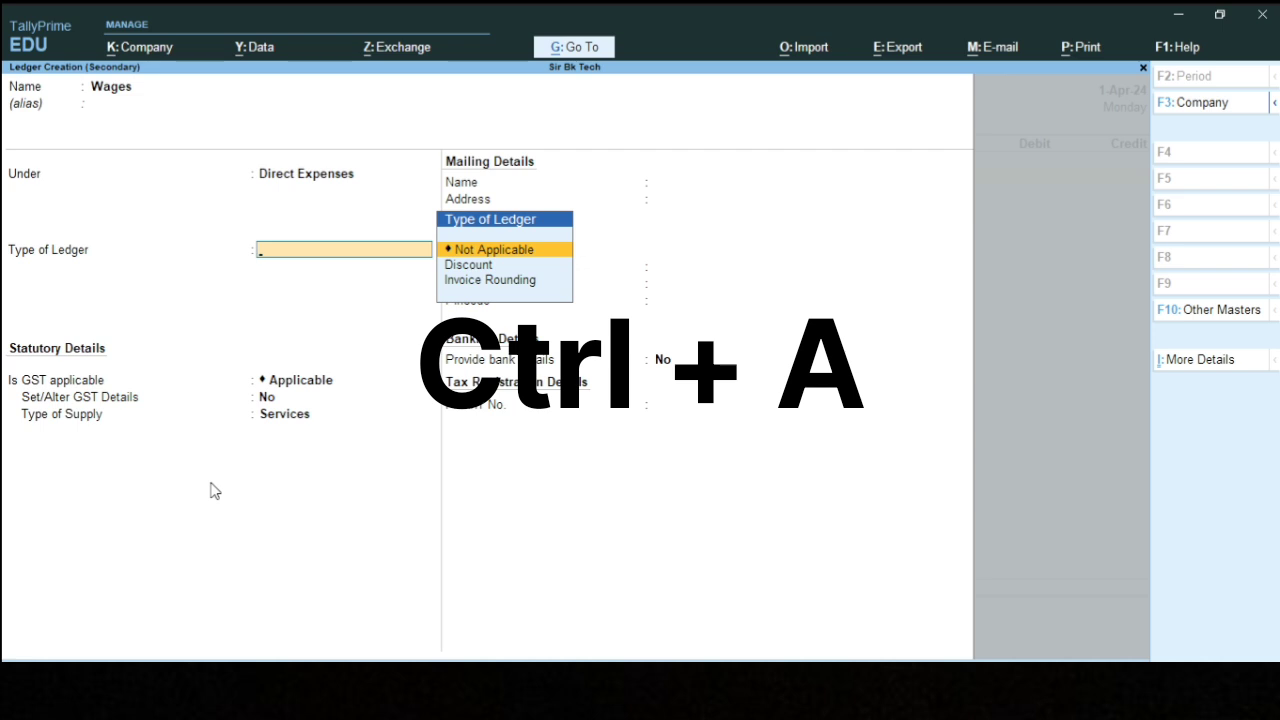
{"action": "key", "text": "ctrl+a"}
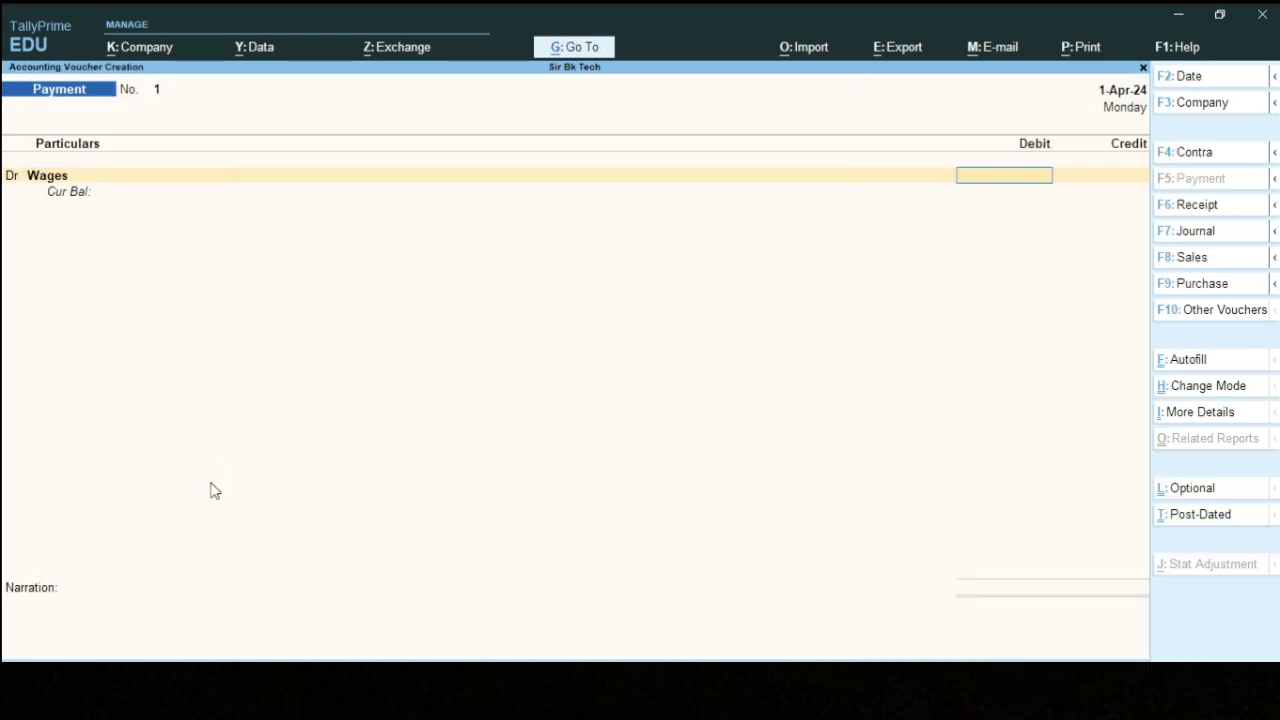
Check the wages amount in the tally note PDF preview and debit Wages with 1,125 in the payment voucher
{"action": "key", "text": "alt+Tab"}
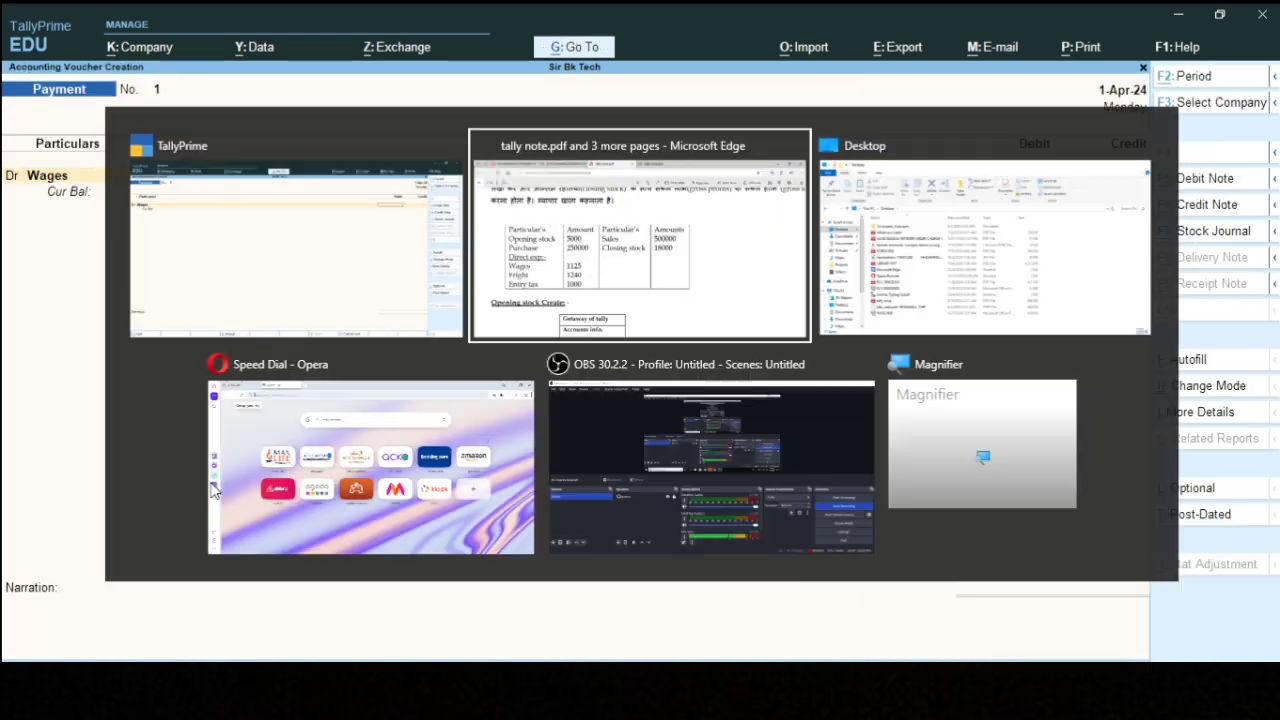
{"action": "key", "text": "alt+Tab"}
{"action": "key", "text": "alt+Tab"}
{"action": "key", "text": "alt+Tab"}
{"action": "key", "text": "alt+Tab"}
{"action": "key", "text": "alt+Tab"}
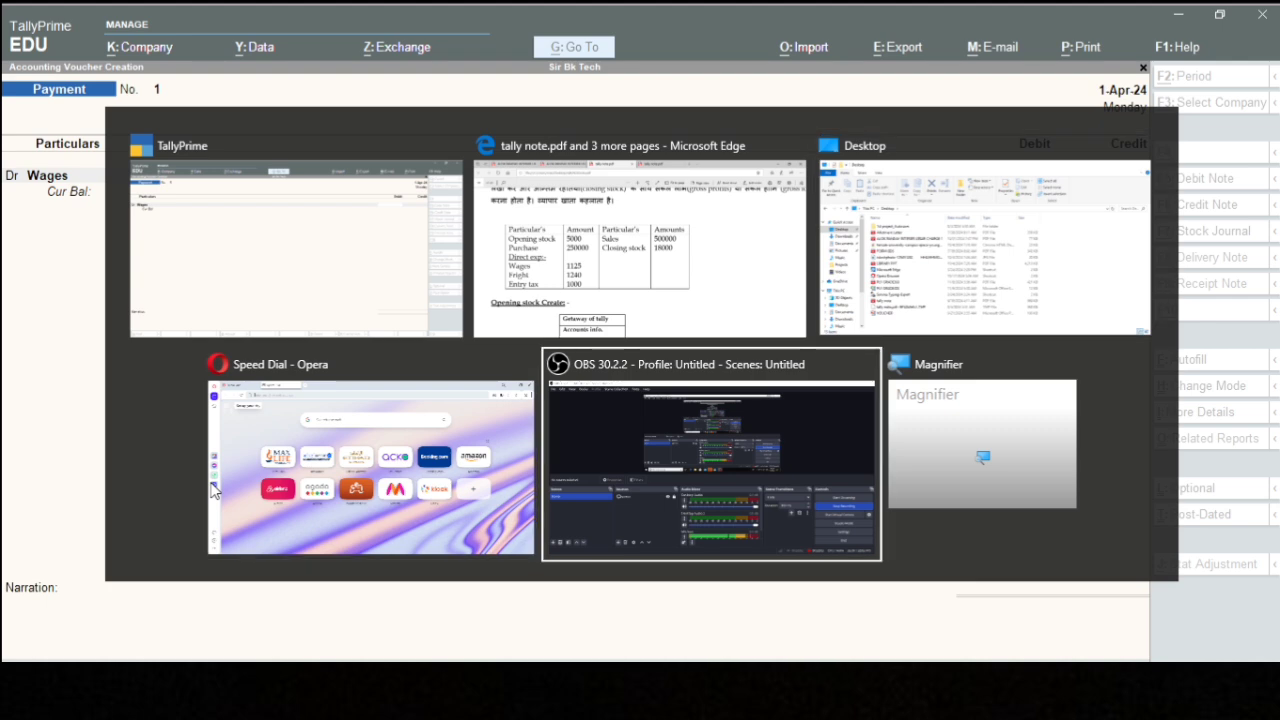
{"action": "type", "text": "125"}
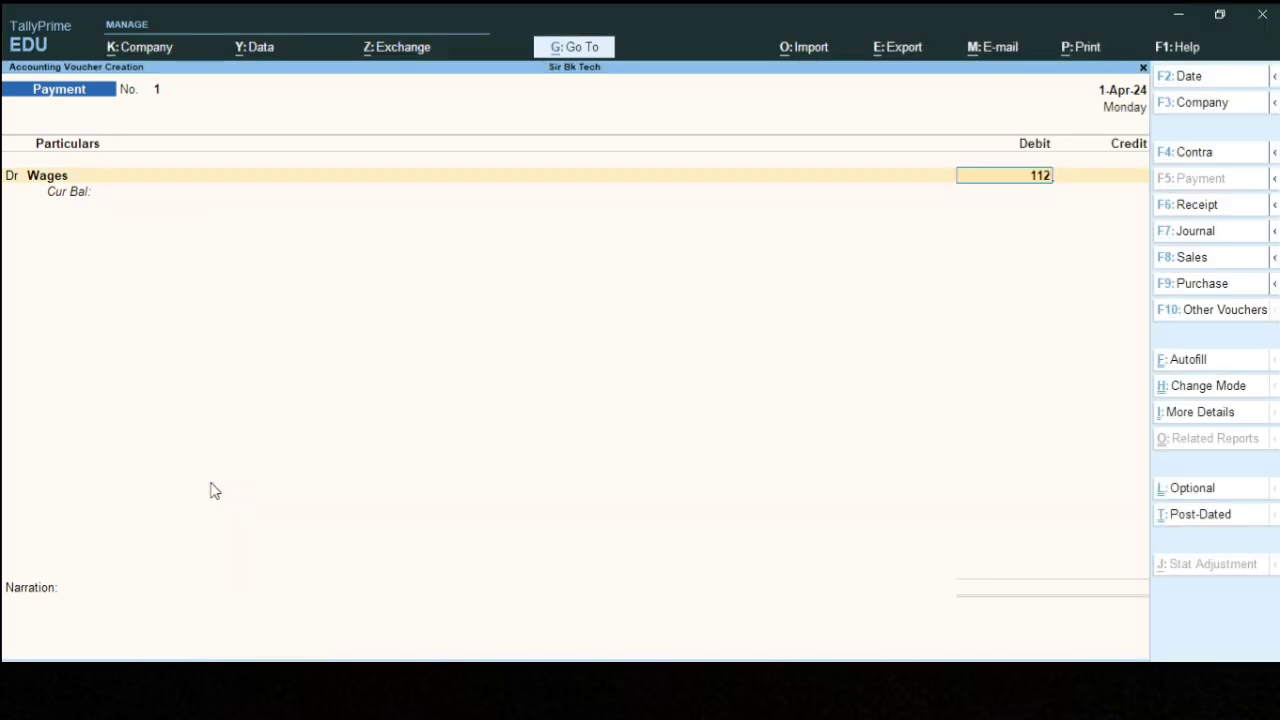
{"action": "key", "text": "Return"}
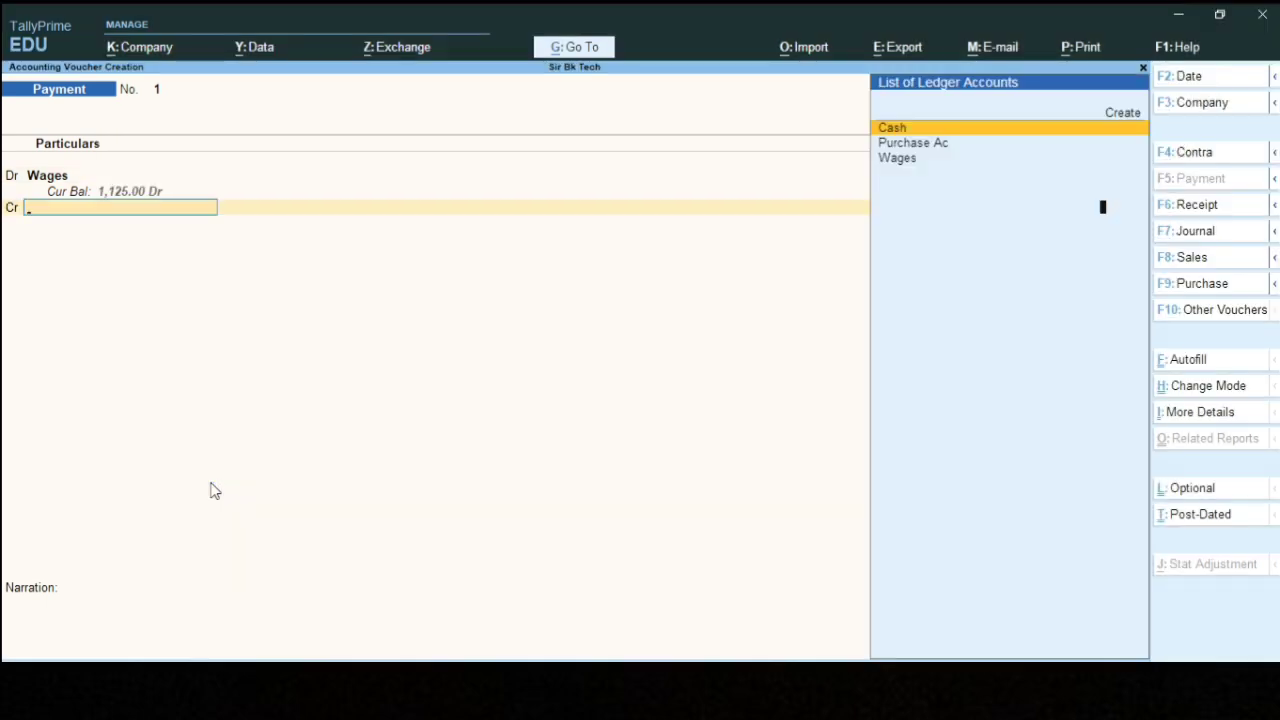
Credit Cash with the full wages amount, leave the narration blank, and save the payment voucher
{"action": "key", "text": "Return"}
{"action": "key", "text": "Return"}
{"action": "key", "text": "Return"}
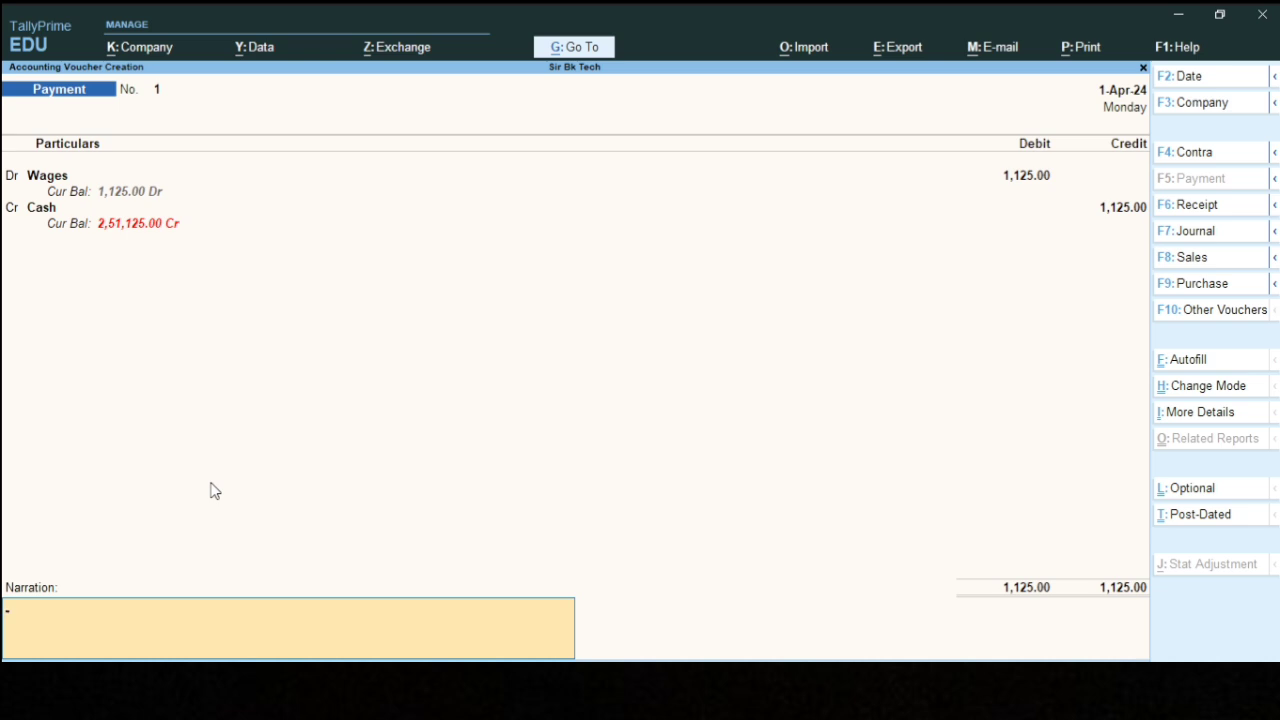
{"action": "key", "text": "Return"}
{"action": "key", "text": "Return"}
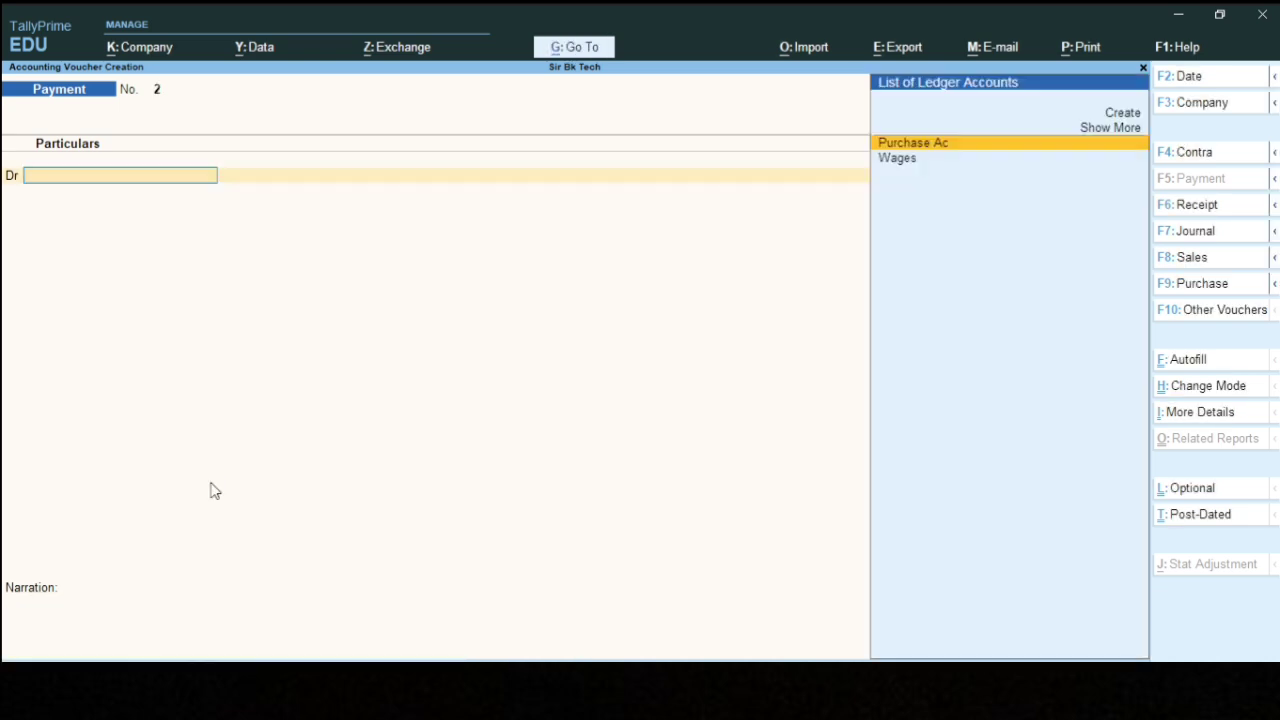
Create a ledger named Frieght under Direct Expenses from the new payment voucher's debit line and save it with default details
{"action": "type", "text": "r"}
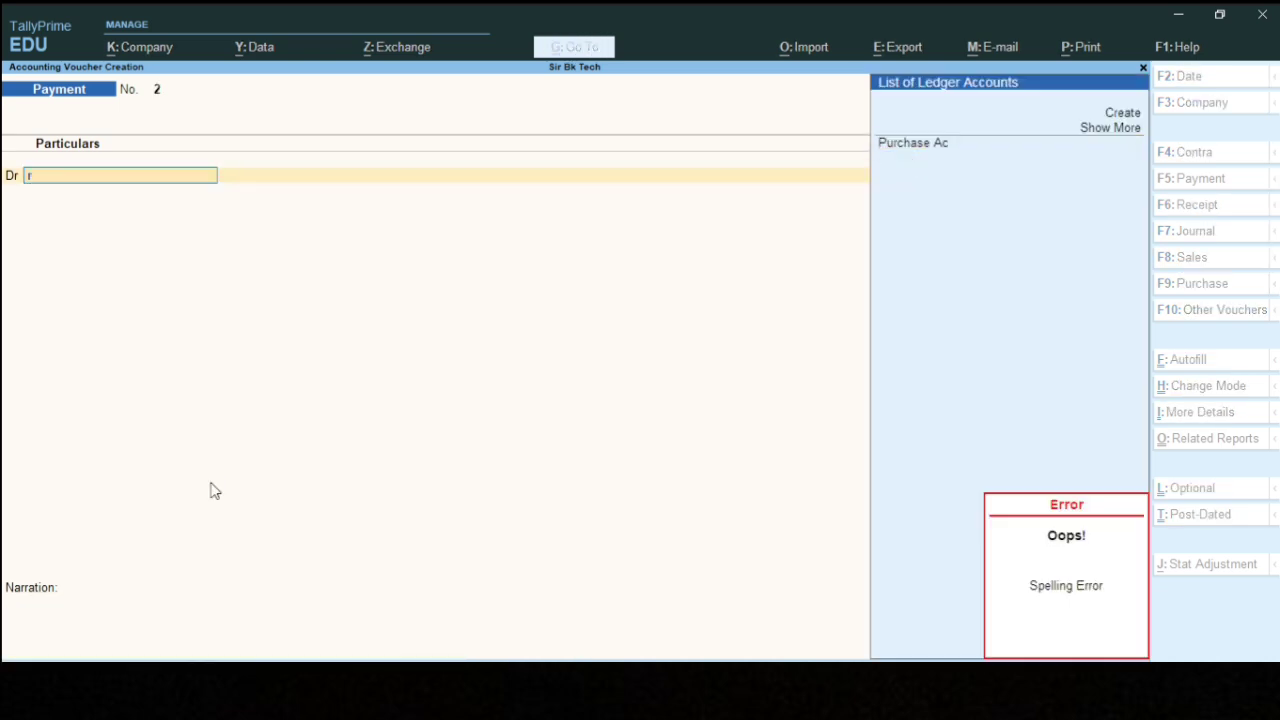
{"action": "left_click", "coordinate": [209, 480]}
{"action": "key", "text": "alt+c"}
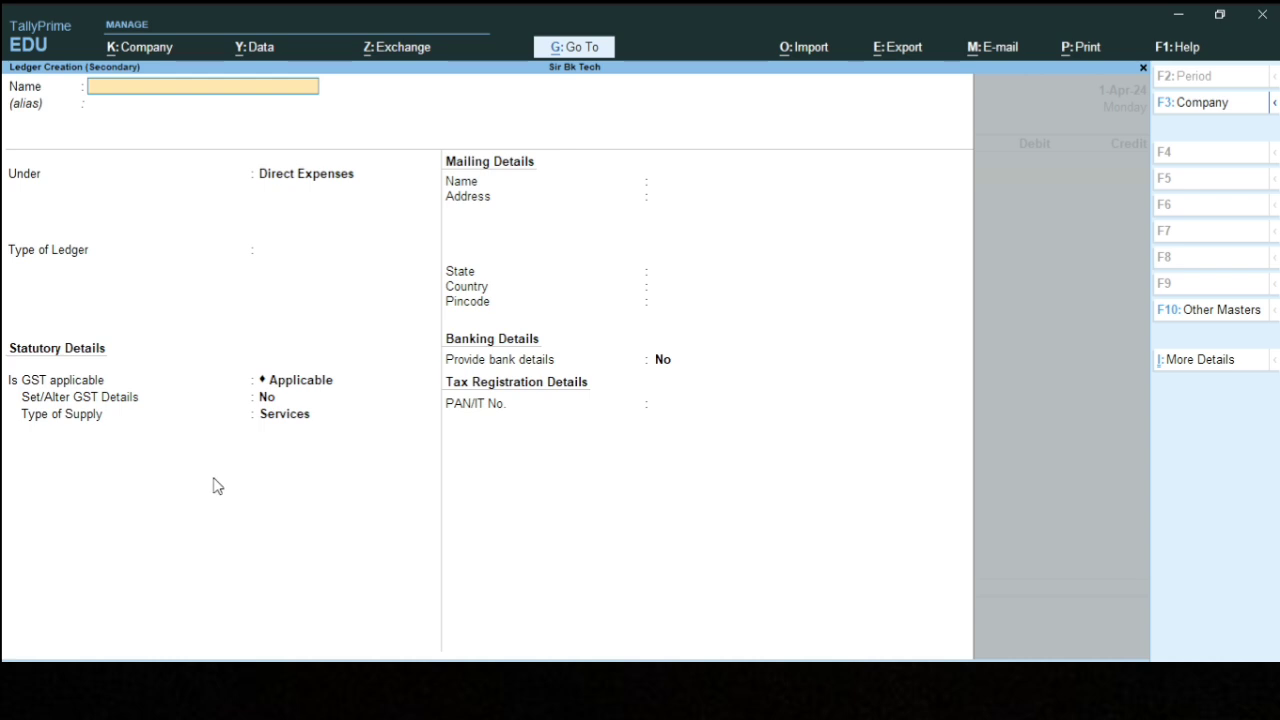
{"action": "type", "text": "Frie"}
{"action": "type", "text": "eh"}
{"action": "key", "text": "BackSpace"}
{"action": "type", "text": "ght"}
{"action": "key", "text": "Return"}
{"action": "key", "text": "Return"}
{"action": "key", "text": "Return"}
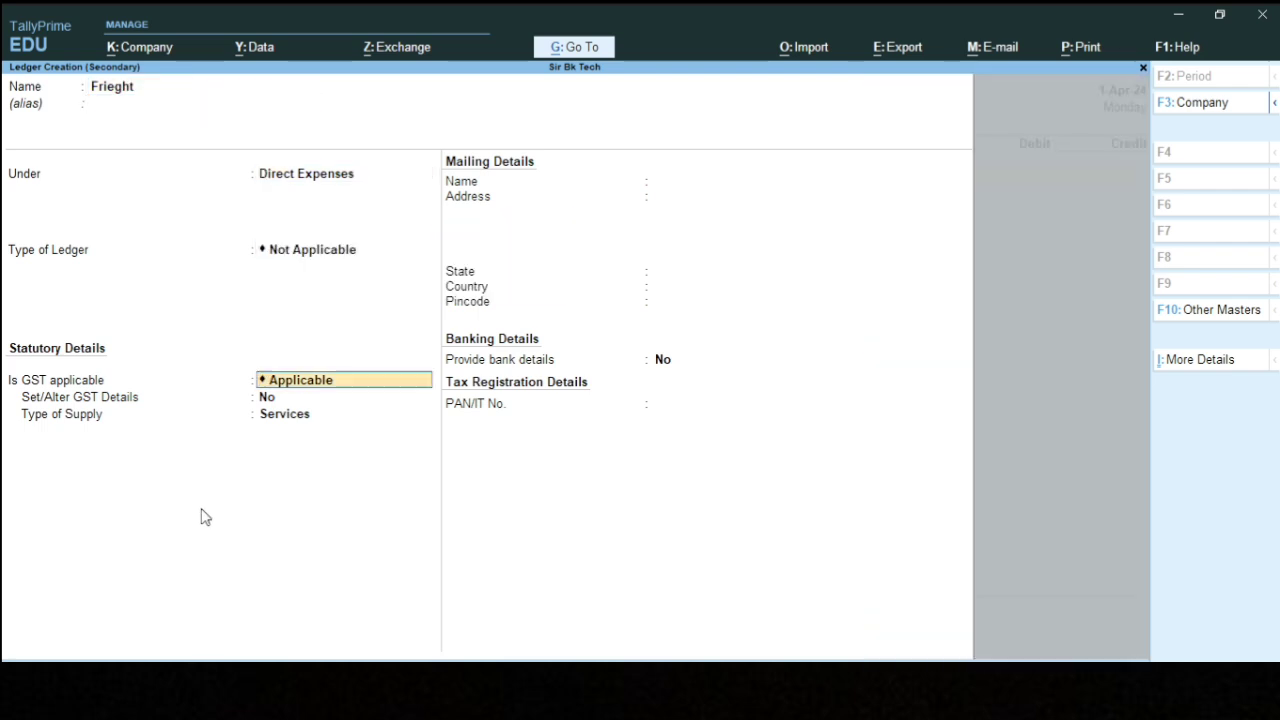
{"action": "key", "text": "ctrl+a"}
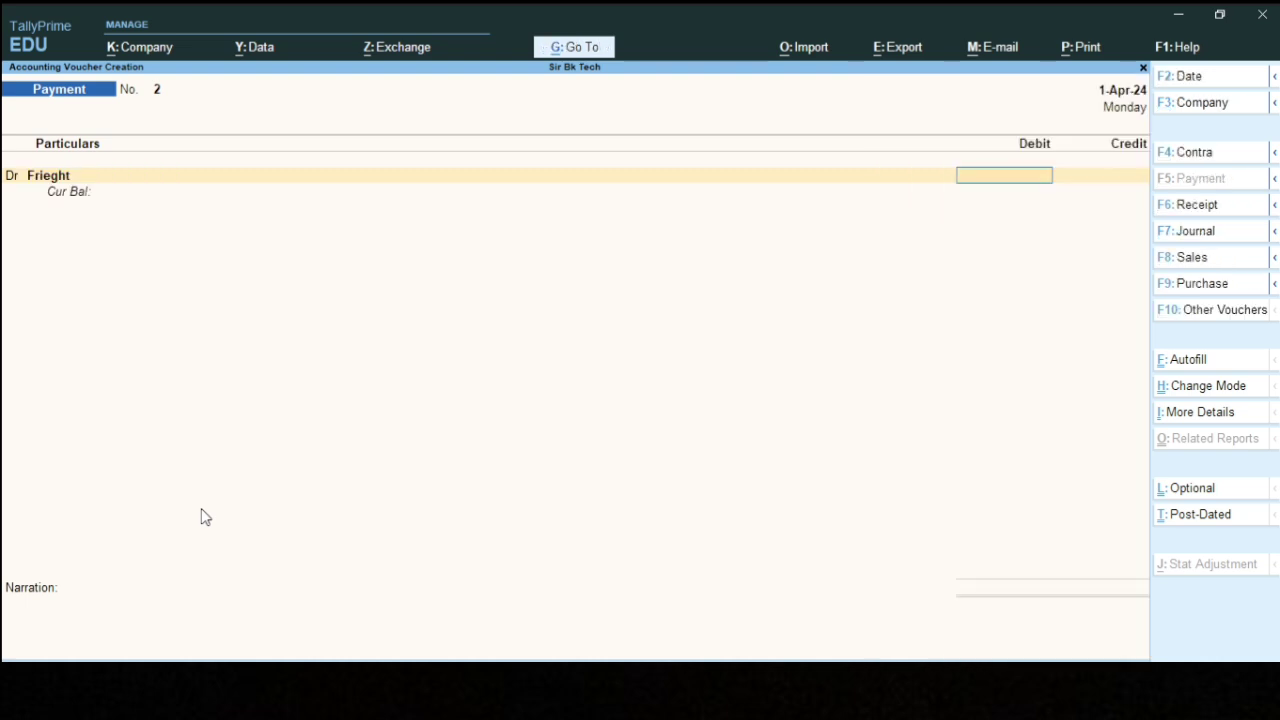
Debit Frieght with 1,240, credit Cash with the same amount, and save the payment voucher
{"action": "type", "text": "1240"}
{"action": "key", "text": "Return"}
{"action": "key", "text": "Return"}
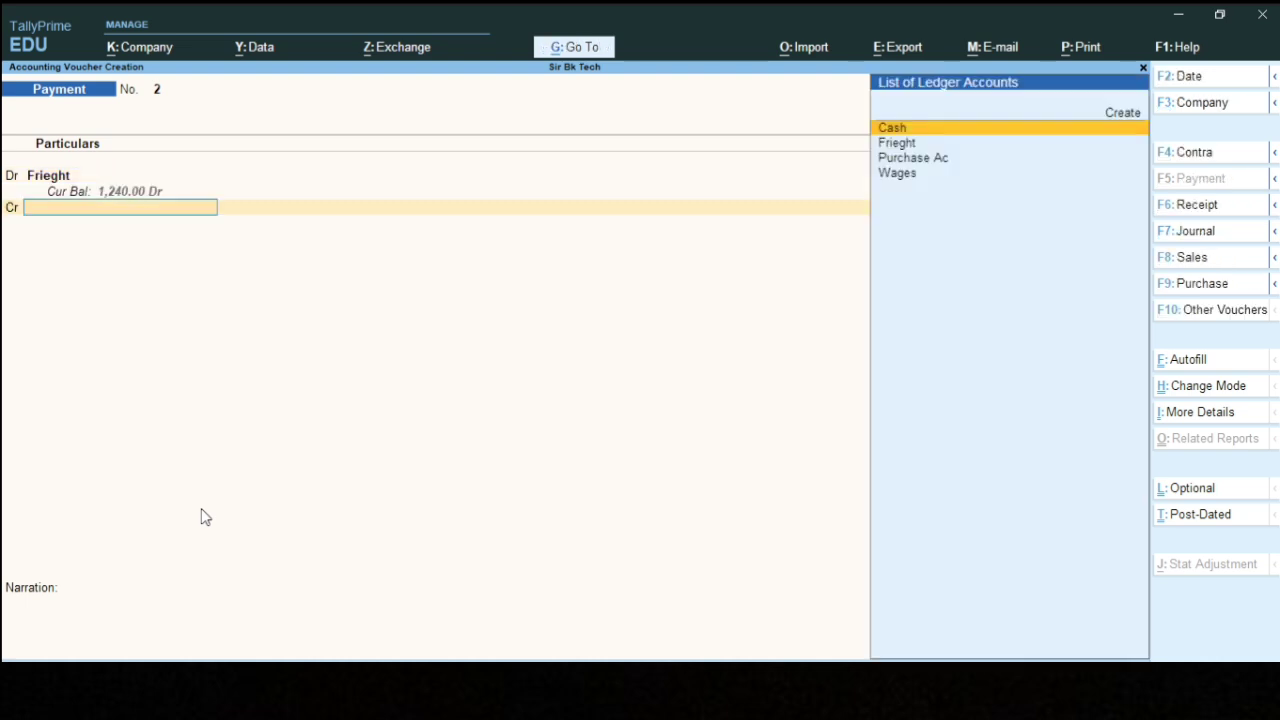
{"action": "key", "text": "Return"}
{"action": "key", "text": "ctrl"}
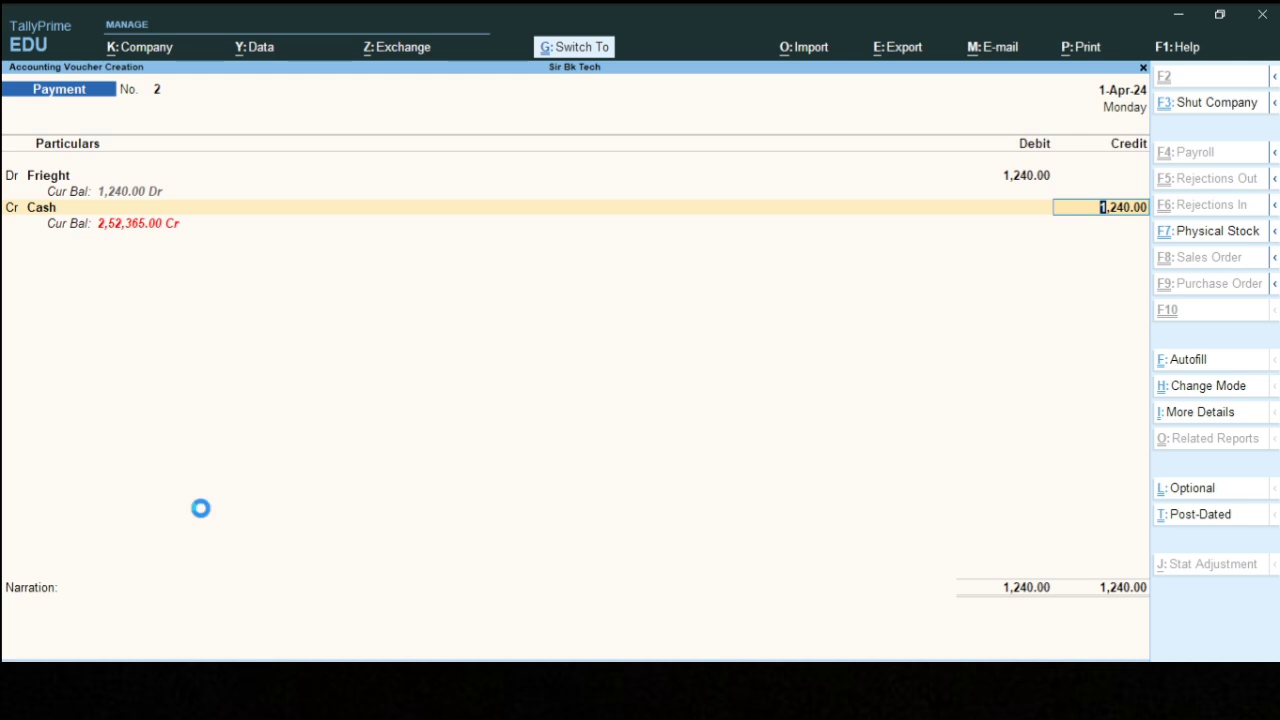
{"action": "key", "text": "ctrl+a"}
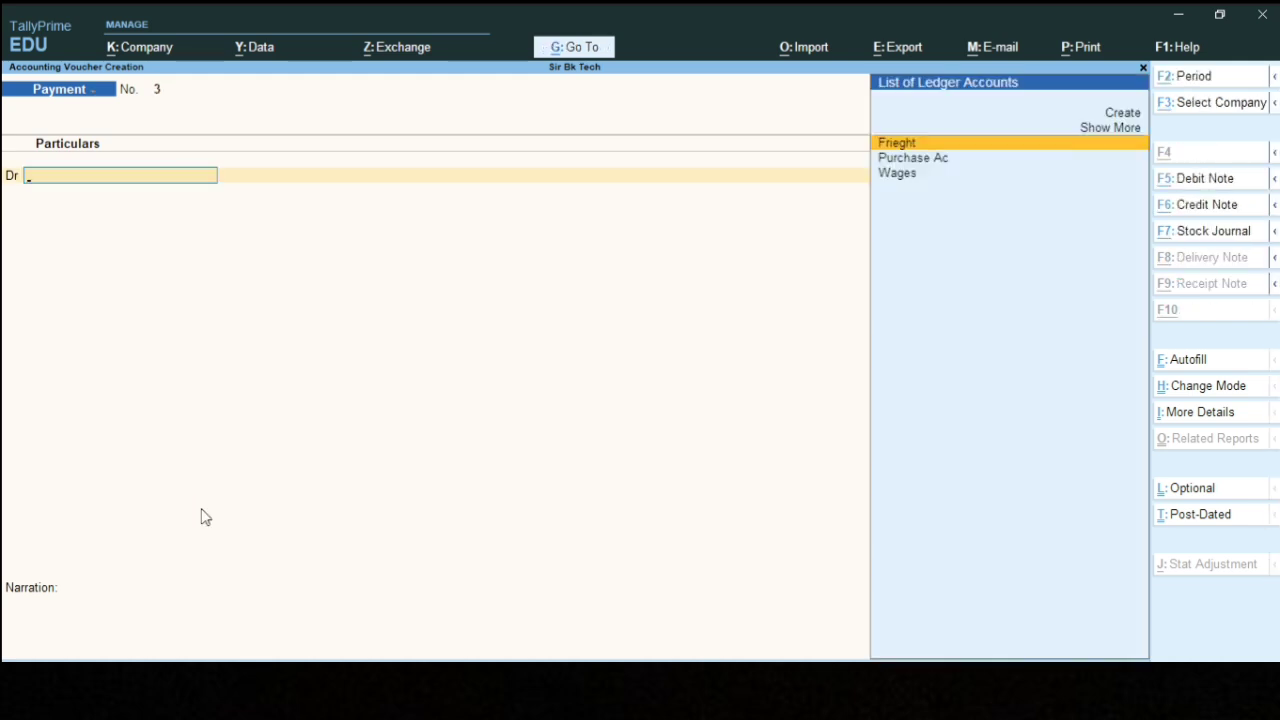
Create a ledger named Entry Tax under Direct Expenses from the next payment voucher's debit line and save it with default details
{"action": "key", "text": "alt+c"}
{"action": "type", "text": "Entry t"}
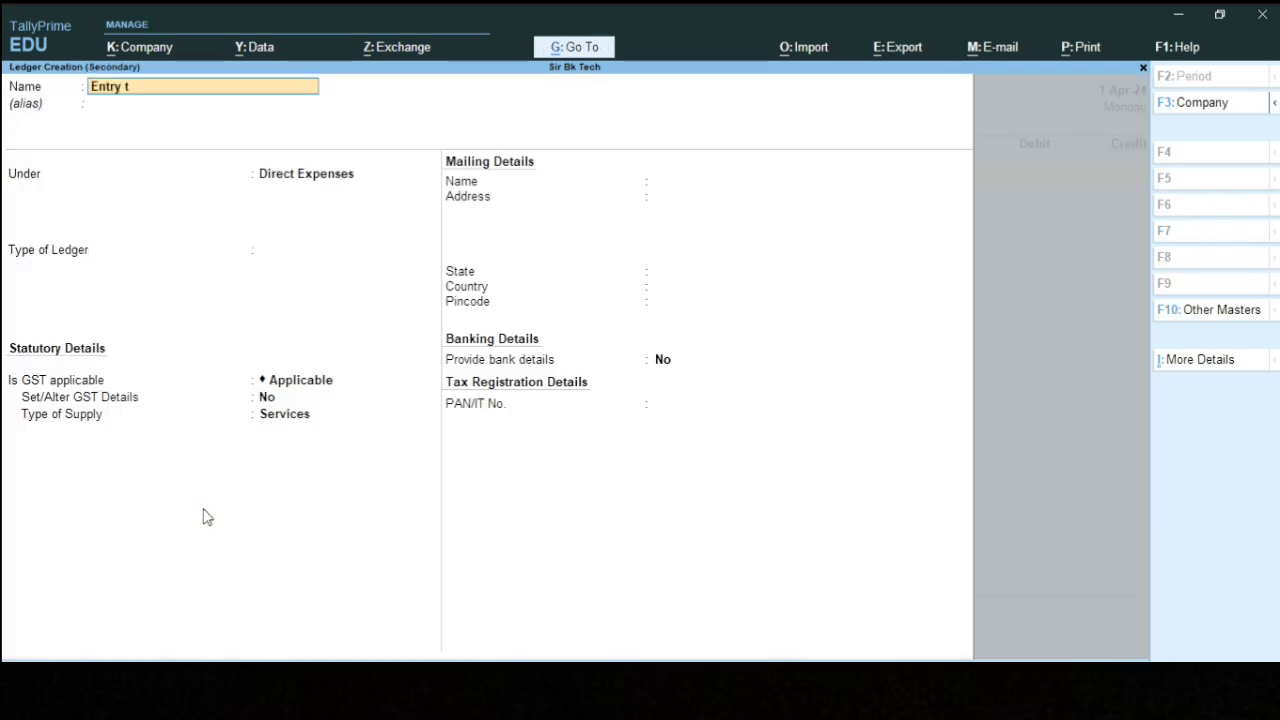
{"action": "type", "text": "ac"}
{"action": "key", "text": "BackSpace"}
{"action": "type", "text": "x"}
{"action": "key", "text": "Return"}
{"action": "key", "text": "ctrl+a"}
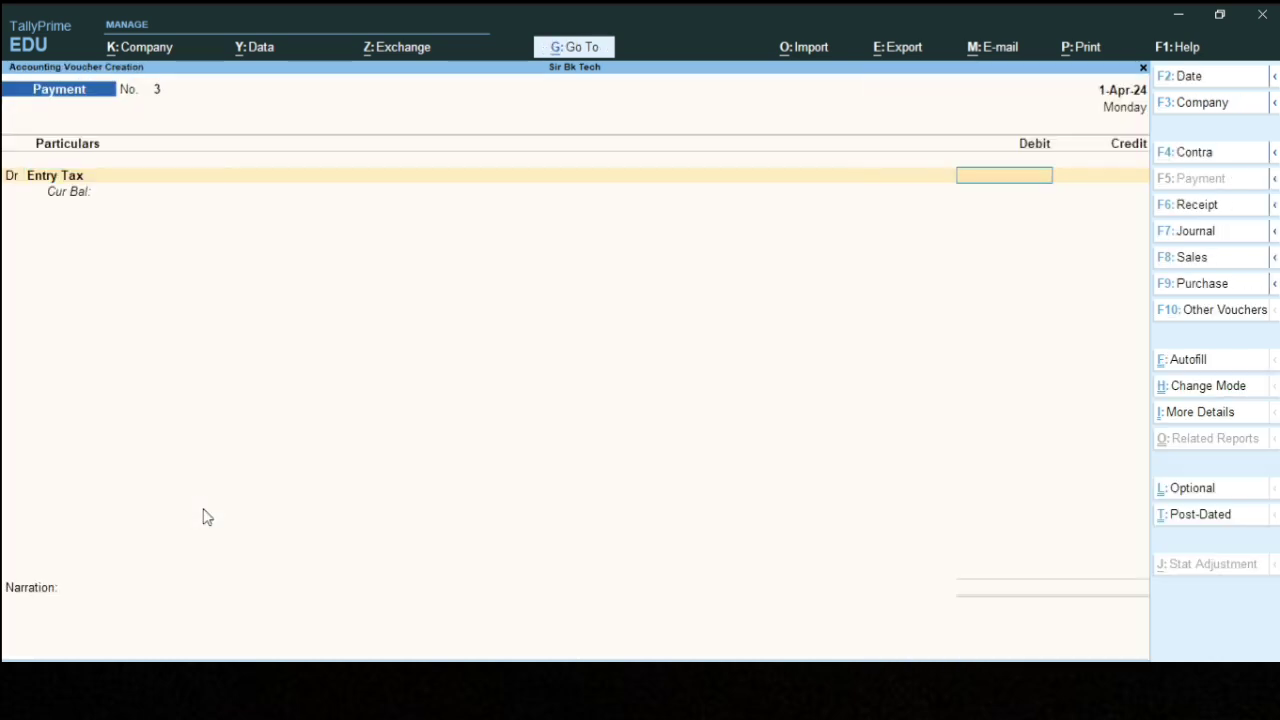
Check the entry tax amount in the tally note PDF preview and debit Entry Tax with 1,000
{"action": "key", "text": "alt+Tab"}
{"action": "key", "text": "alt+Tab"}
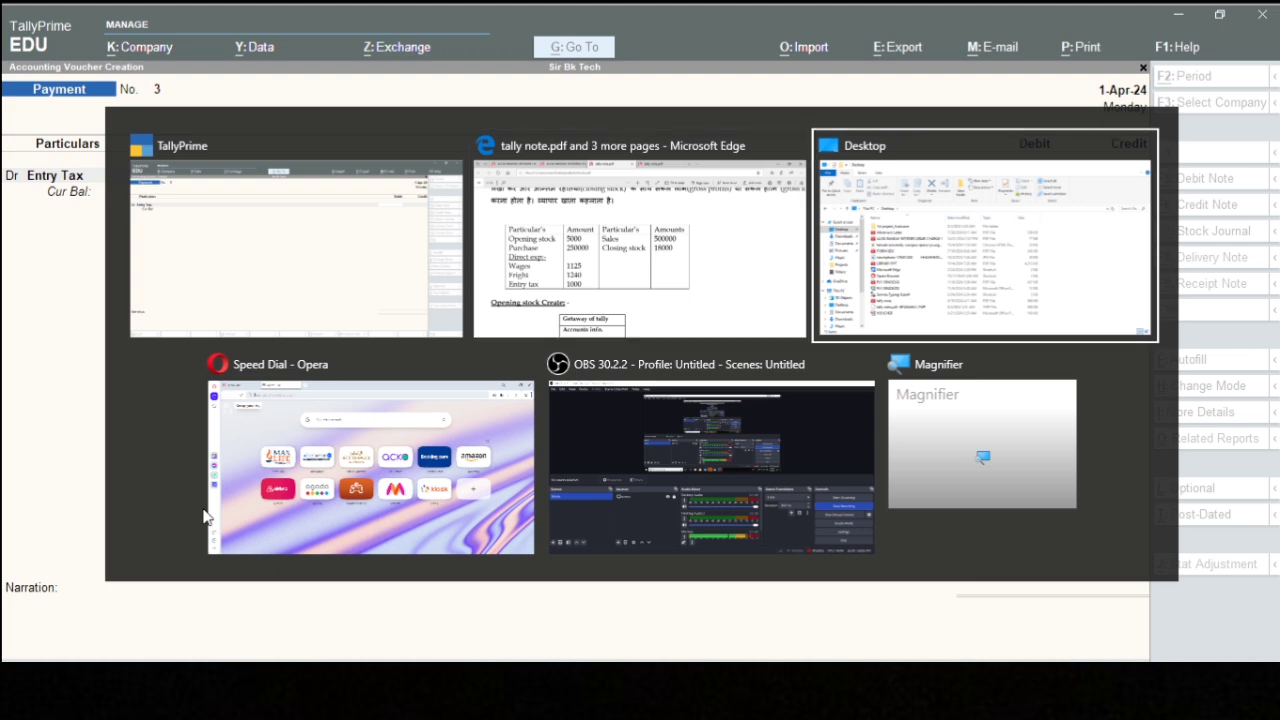
{"action": "key", "text": "alt+Tab"}
{"action": "key", "text": "alt+Tab"}
{"action": "key", "text": "alt+Tab"}
{"action": "key", "text": "alt+Tab"}
{"action": "type", "text": "10"}
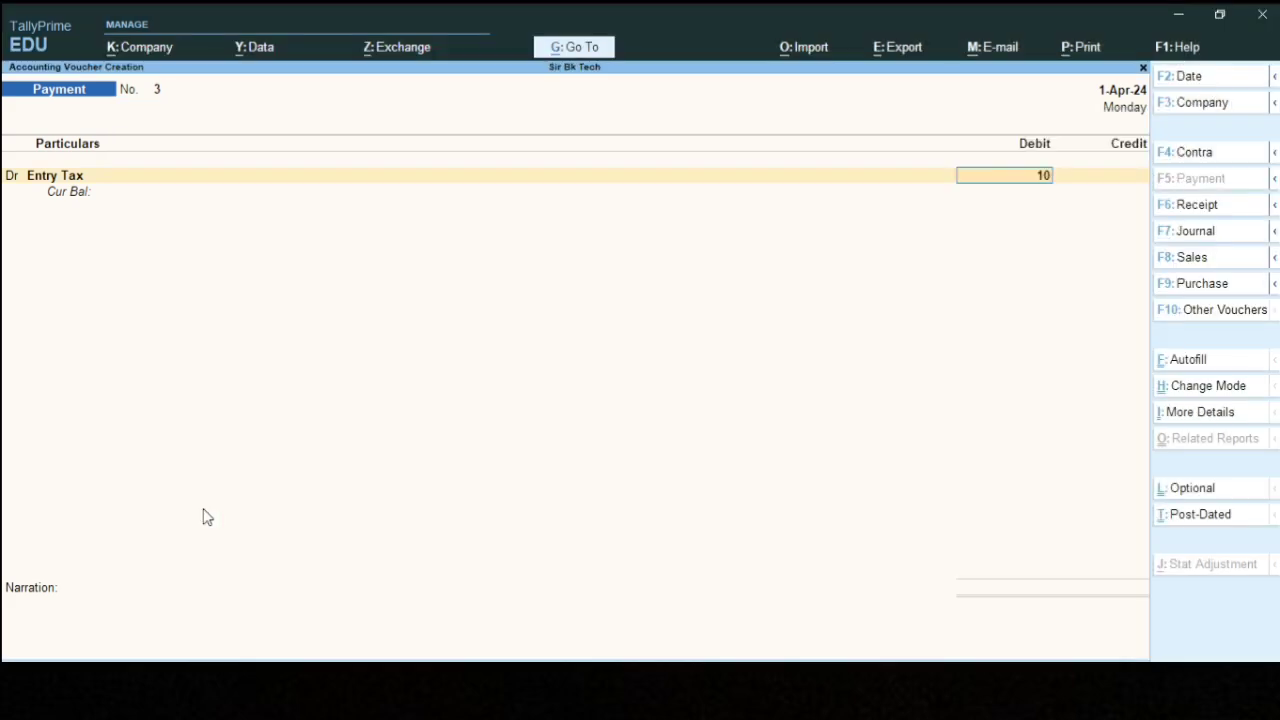
{"action": "type", "text": "00"}
{"action": "key", "text": "Return"}
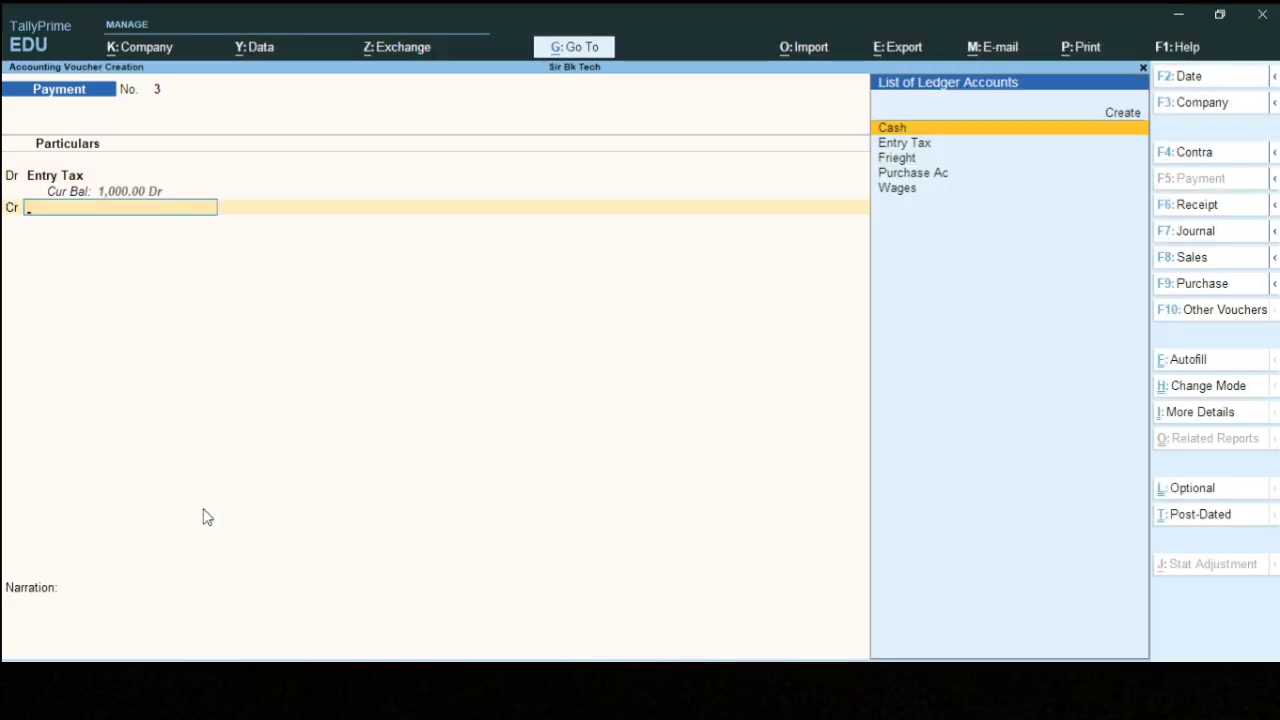
Credit Cash with the full entry tax amount, leave the narration blank, and save the payment voucher
{"action": "key", "text": "Return"}
{"action": "key", "text": "Return"}
{"action": "key", "text": "Return"}
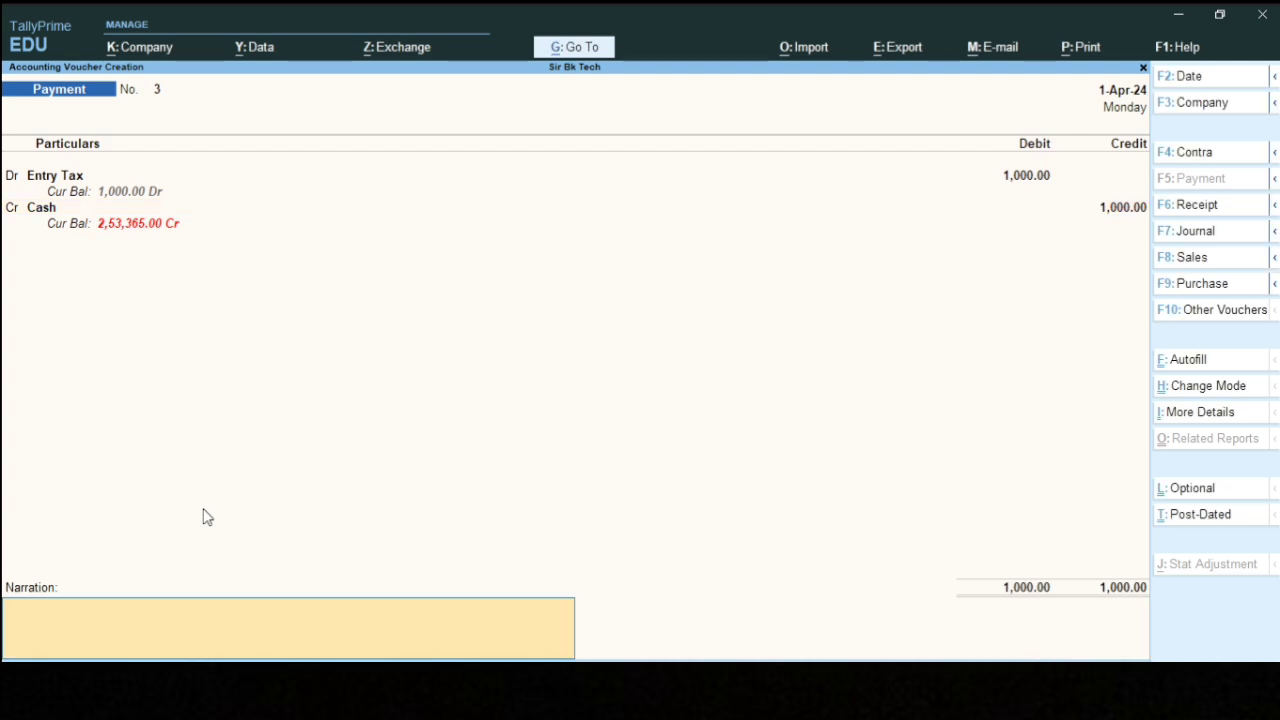
{"action": "key", "text": "Return"}
{"action": "key", "text": "Return"}
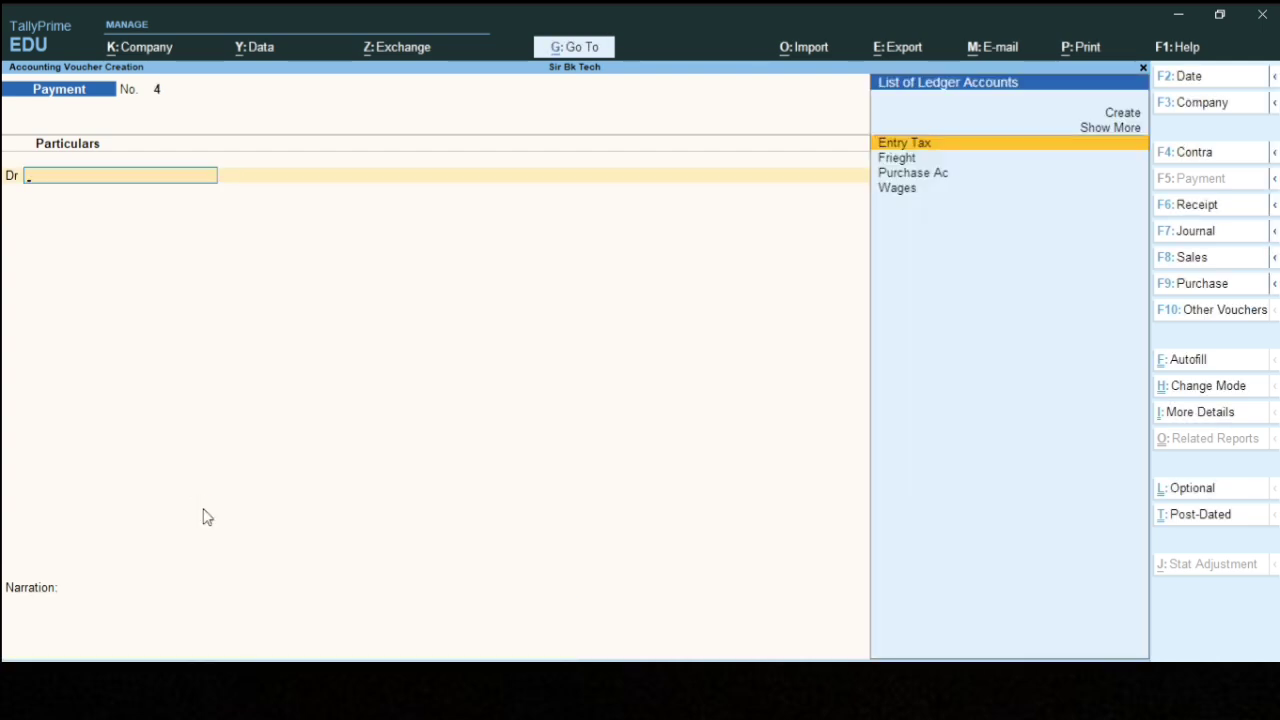
Check the sales amount in the tally note PDF and open a sales voucher in As Voucher mode back in TallyPrime
{"action": "key", "text": "Escape"}
{"action": "key", "text": "Return"}
{"action": "key", "text": "alt+Tab"}
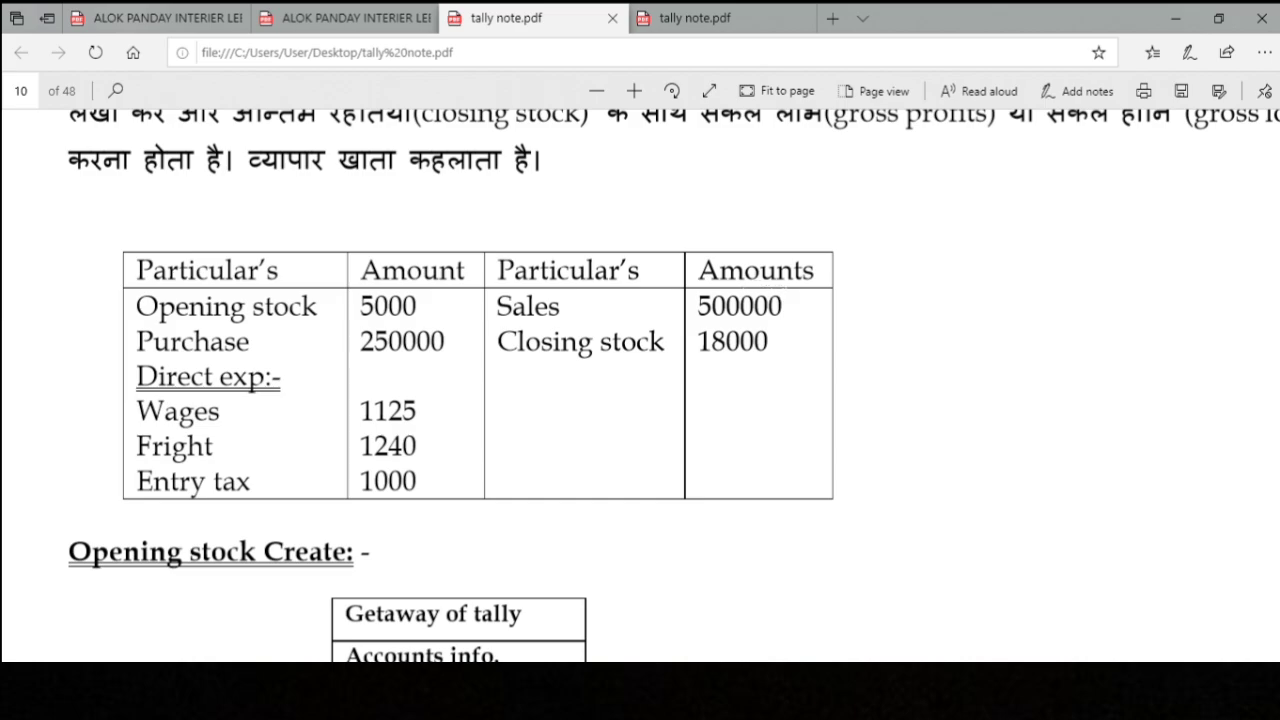
{"action": "key", "text": "alt+Tab"}
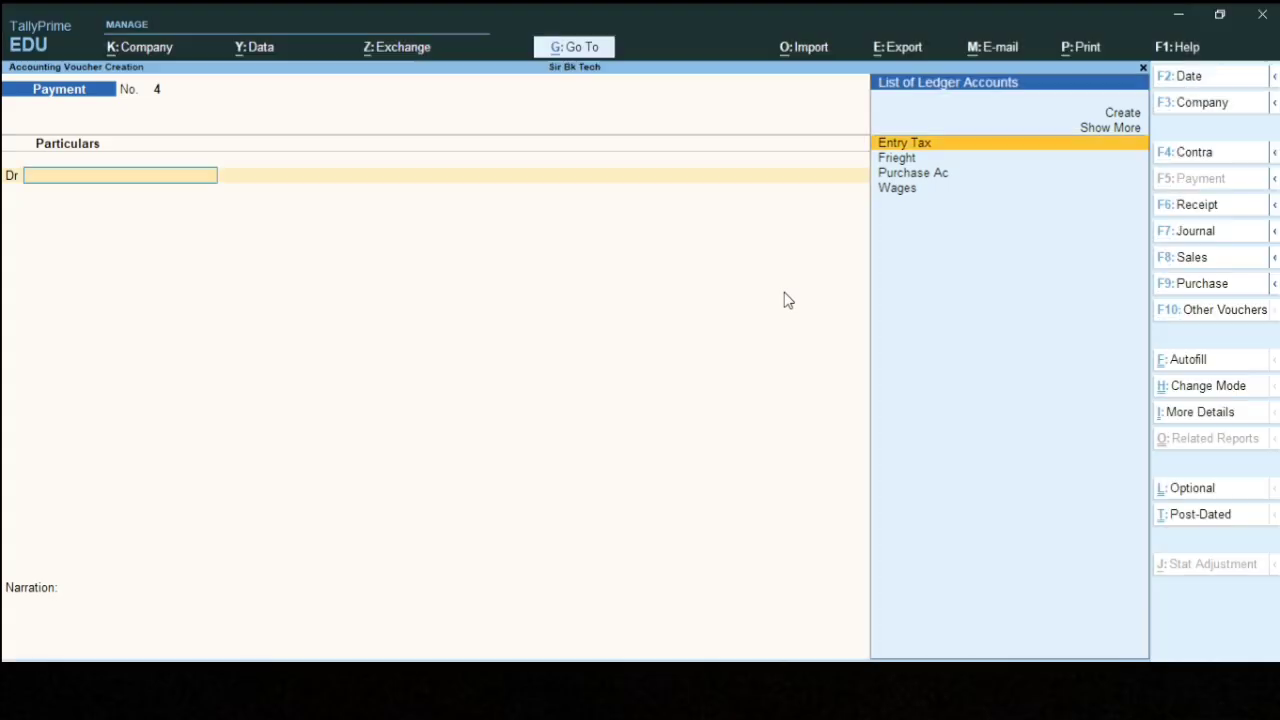
{"action": "key", "text": "F8"}
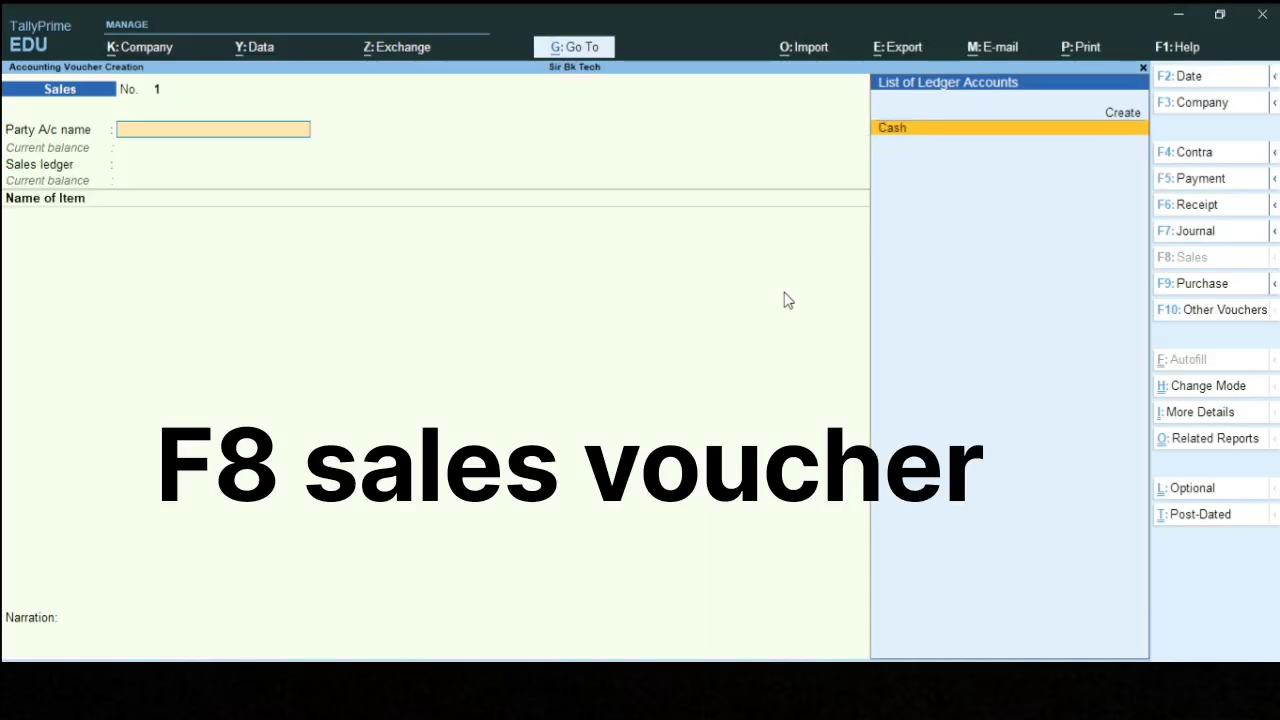
{"action": "key", "text": "ctrl+h"}
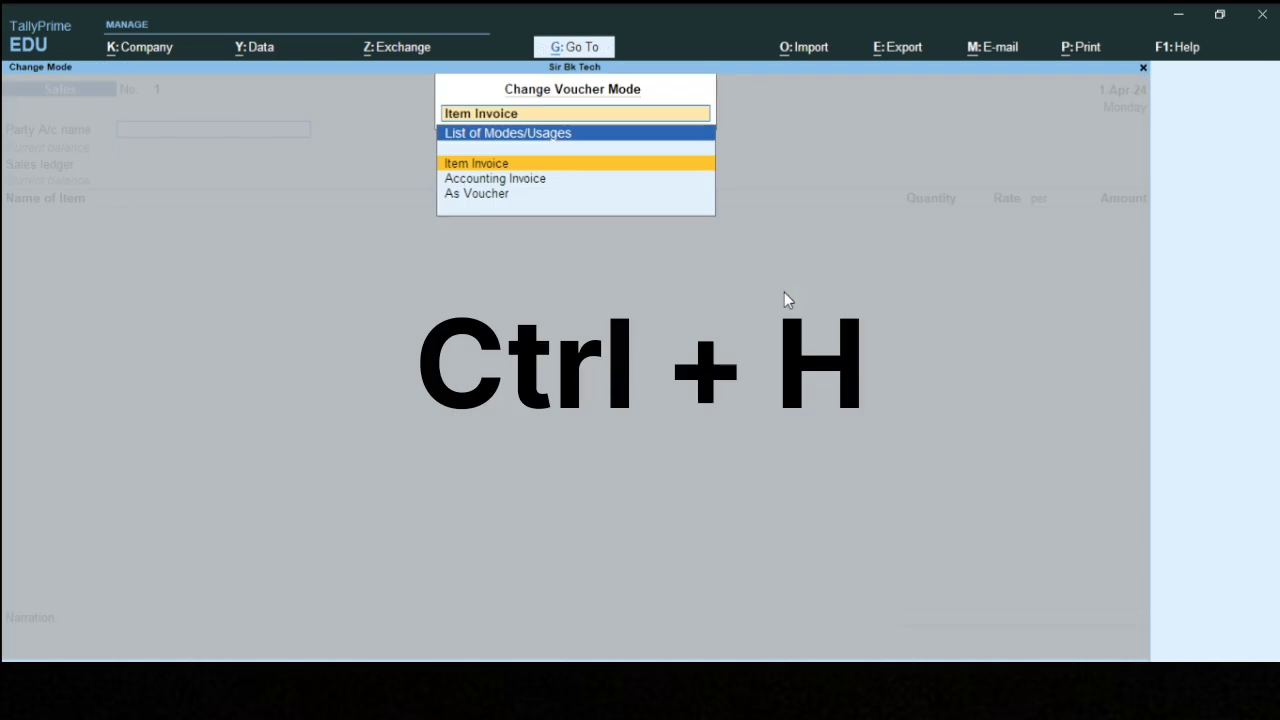
{"action": "key", "text": "Down"}
{"action": "key", "text": "Down"}
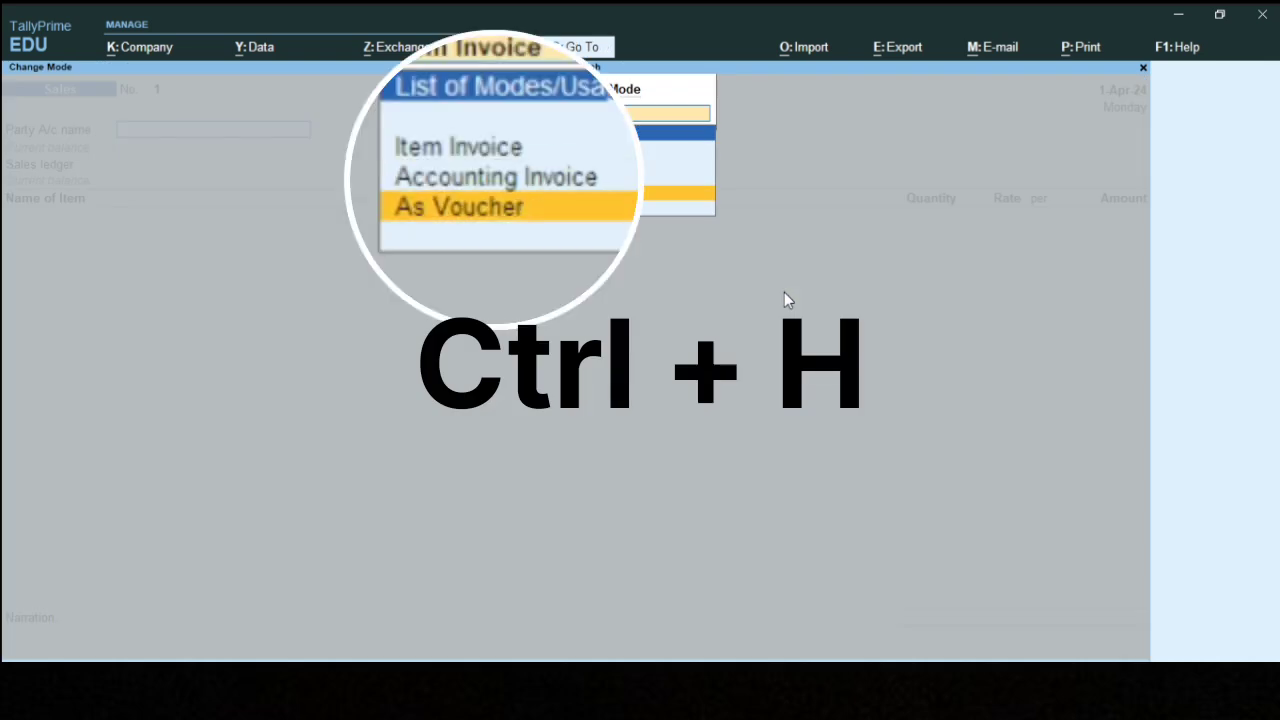
{"action": "key", "text": "Return"}
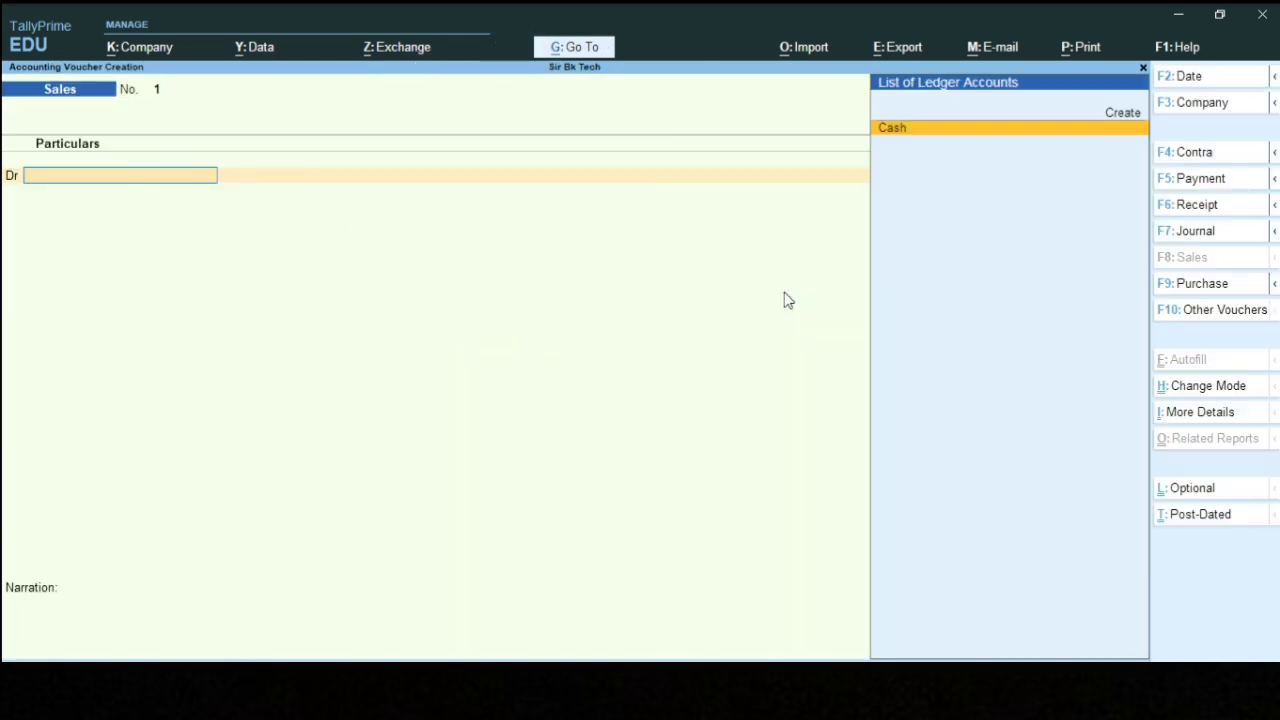
Choose Cash as the sales voucher's debit account, leaving the dispatch details blank and the party details at their defaults
{"action": "key", "text": "Return"}
{"action": "key", "text": "Return"}
{"action": "key", "text": "Return"}
{"action": "key", "text": "Return"}
{"action": "key", "text": "Return"}
{"action": "key", "text": "Return"}
{"action": "key", "text": "Return"}
{"action": "key", "text": "Return"}
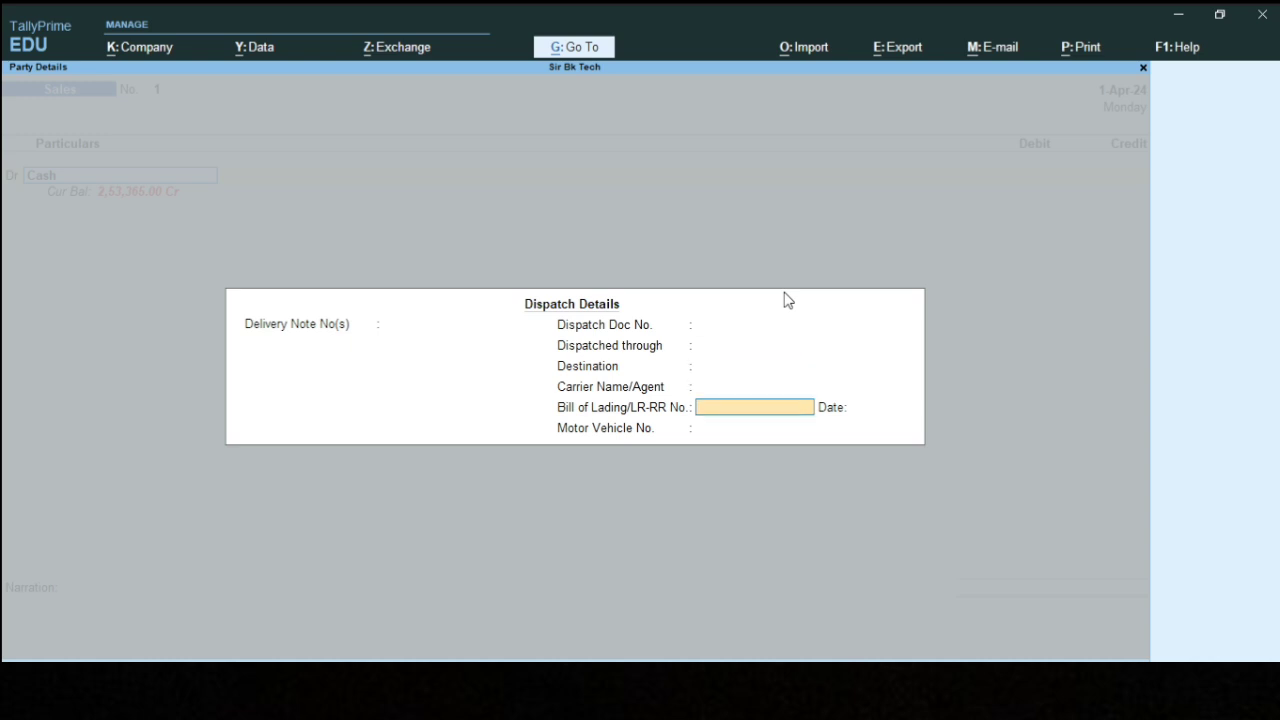
{"action": "key", "text": "Return"}
{"action": "key", "text": "Return"}
{"action": "key", "text": "Return"}
{"action": "key", "text": "Return"}
{"action": "key", "text": "Return"}
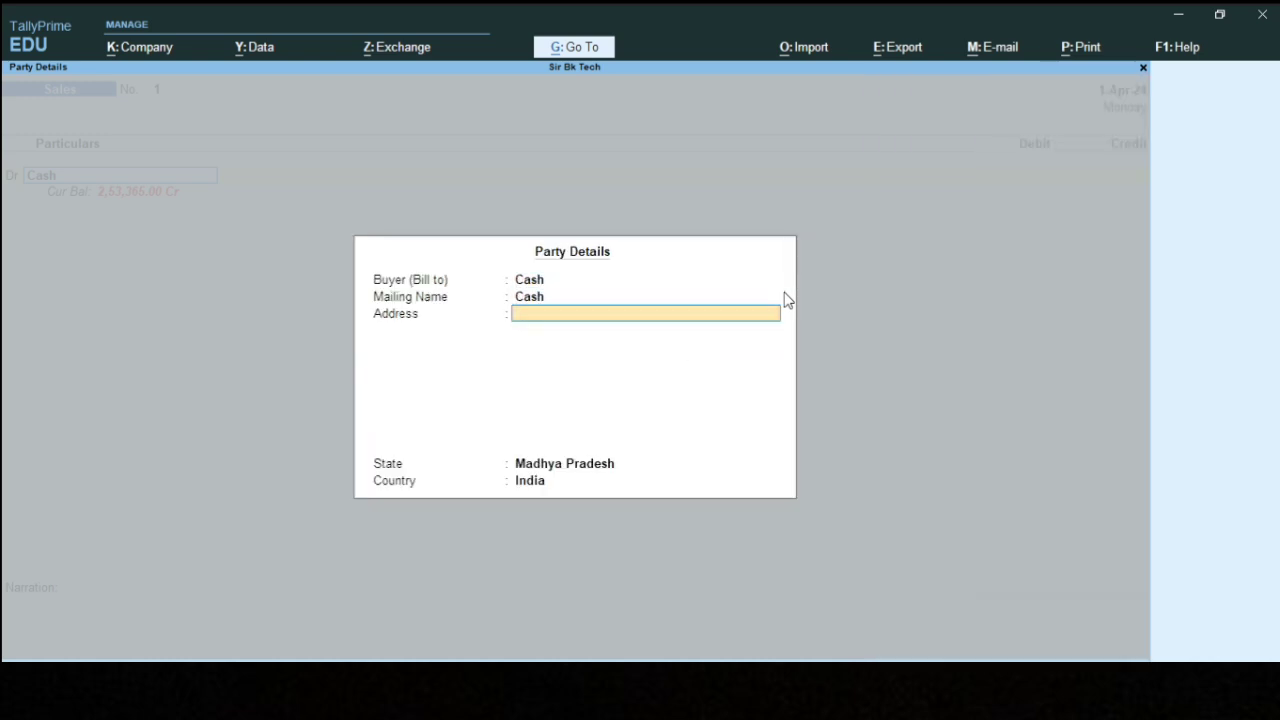
Debit Cash with 5,00,000 in the sales voucher
{"action": "type", "text": "5"}
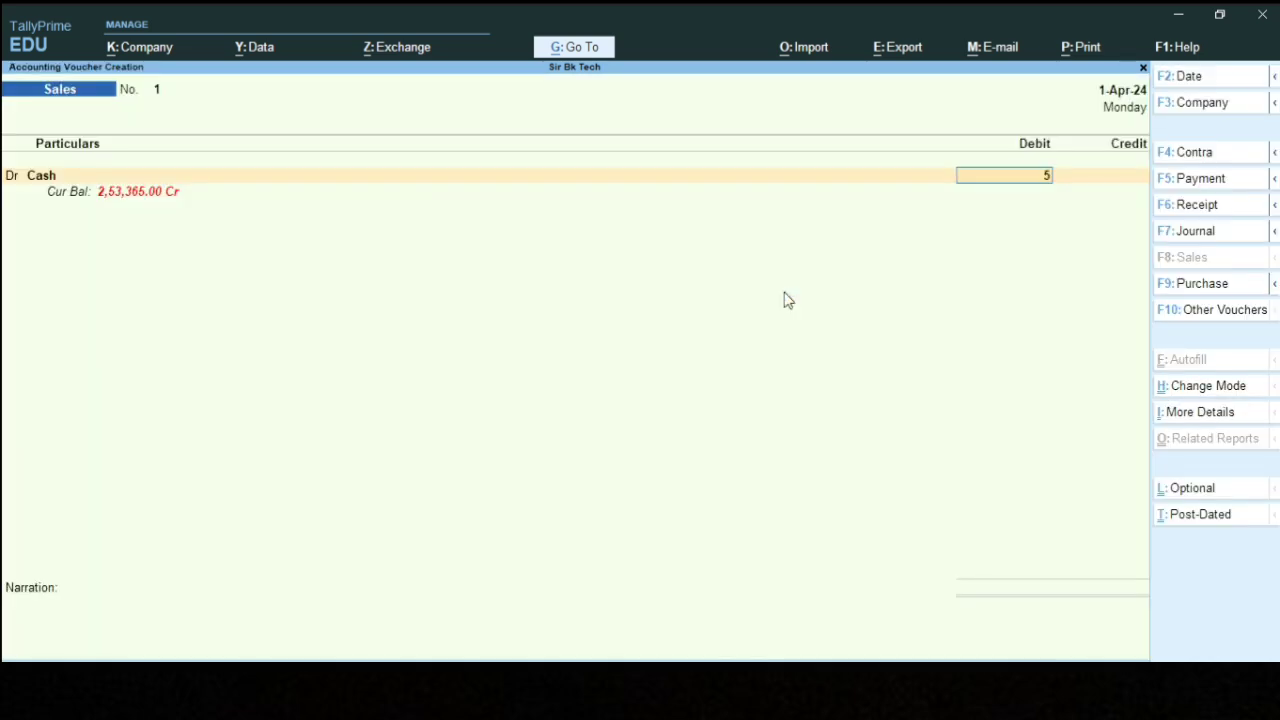
{"action": "type", "text": "00000"}
{"action": "key", "text": "Return"}
Create a ledger named Sales under Sales Accounts for the voucher's credit line and save it with default details
{"action": "key", "text": "Return"}
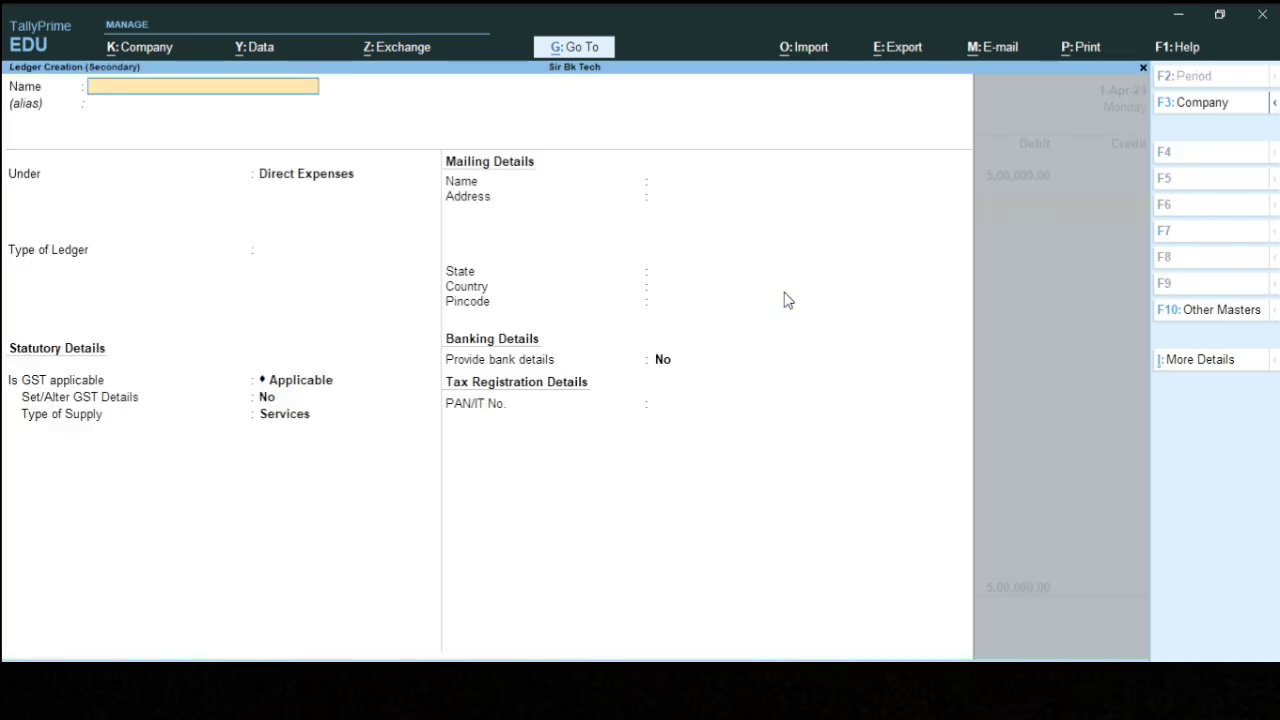
{"action": "type", "text": "Sales"}
{"action": "key", "text": "Return"}
{"action": "type", "text": "Sal"}
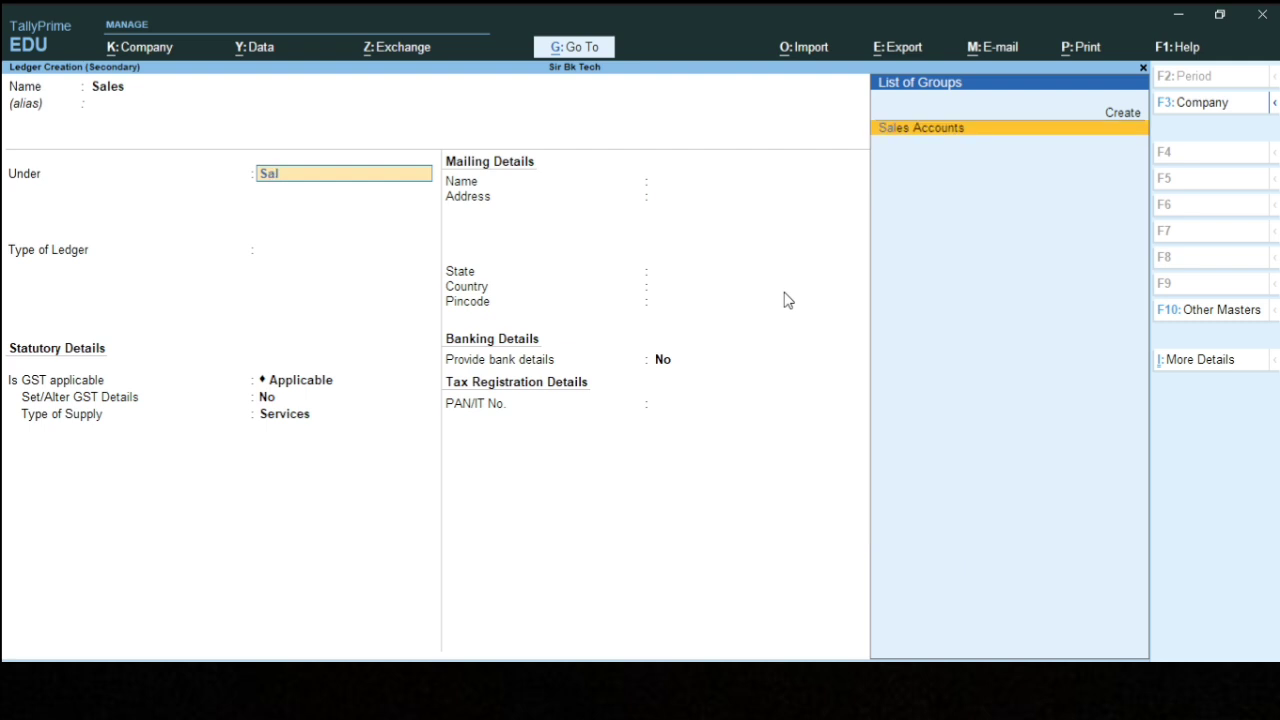
{"action": "type", "text": "es"}
{"action": "key", "text": "Return"}
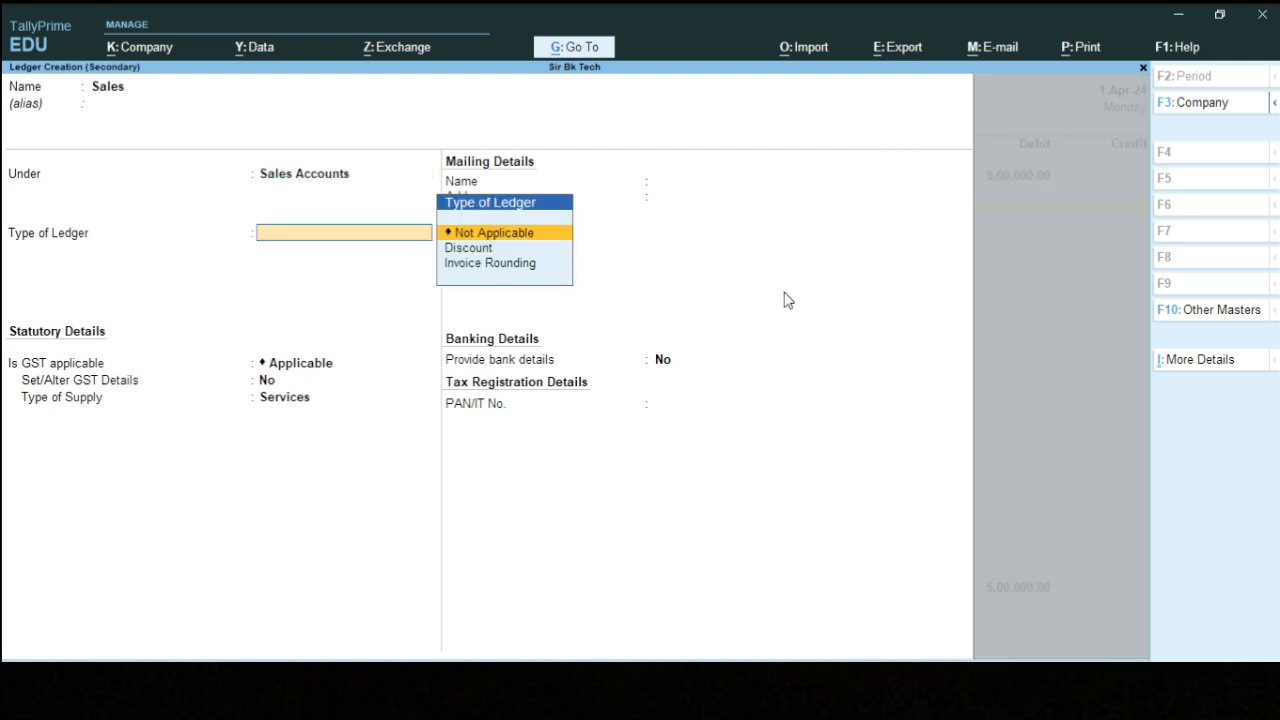
{"action": "key", "text": "ctrl+a"}
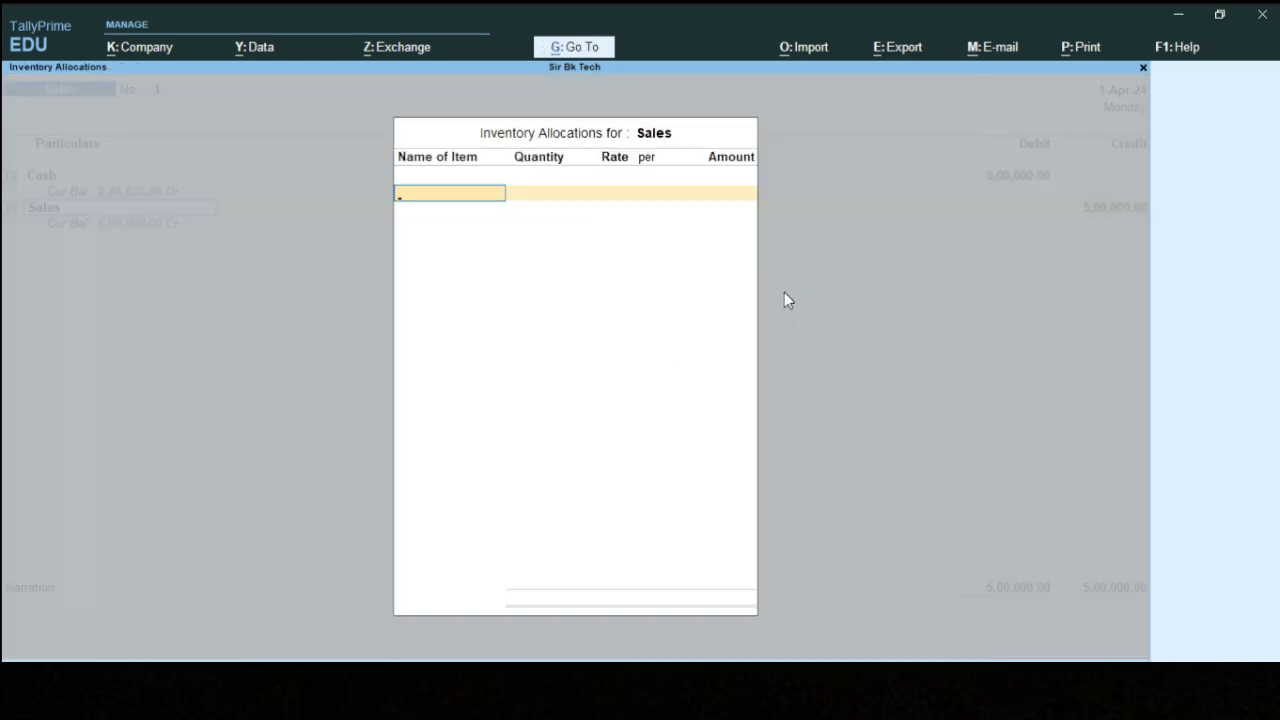
Skip the inventory allocations for Sales, leave the narration blank, and save the sales voucher
{"action": "key", "text": "Escape"}
{"action": "key", "text": "Return"}
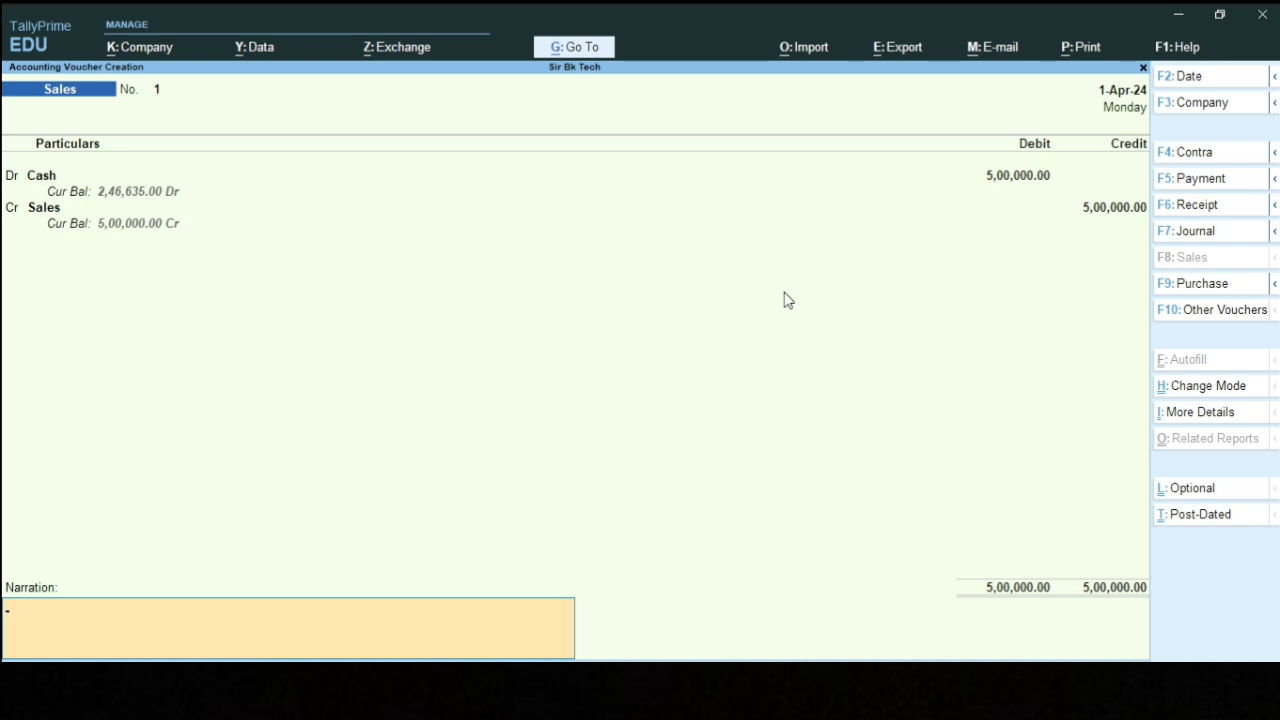
{"action": "key", "text": "Return"}
{"action": "key", "text": "Return"}
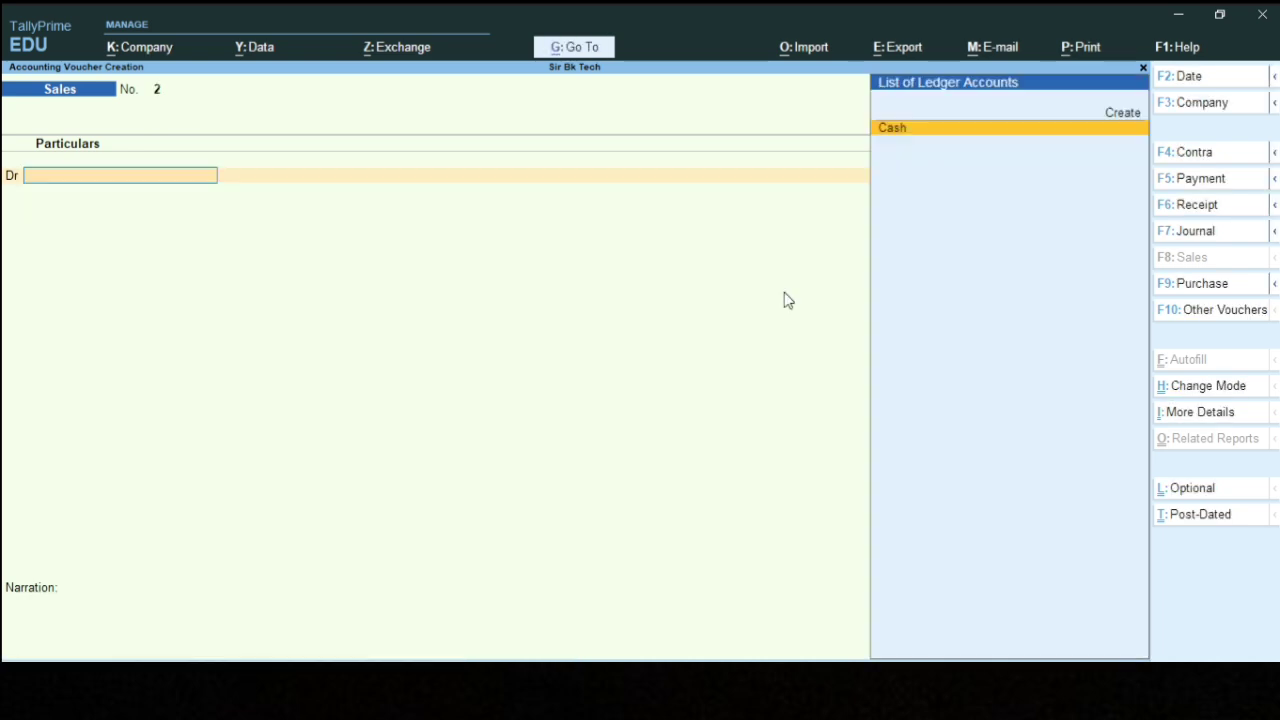
Look up the closing stock amount in the trading account table of tally note.pdf in Edge, and return to TallyPrime
{"action": "key", "text": "alt+Tab"}
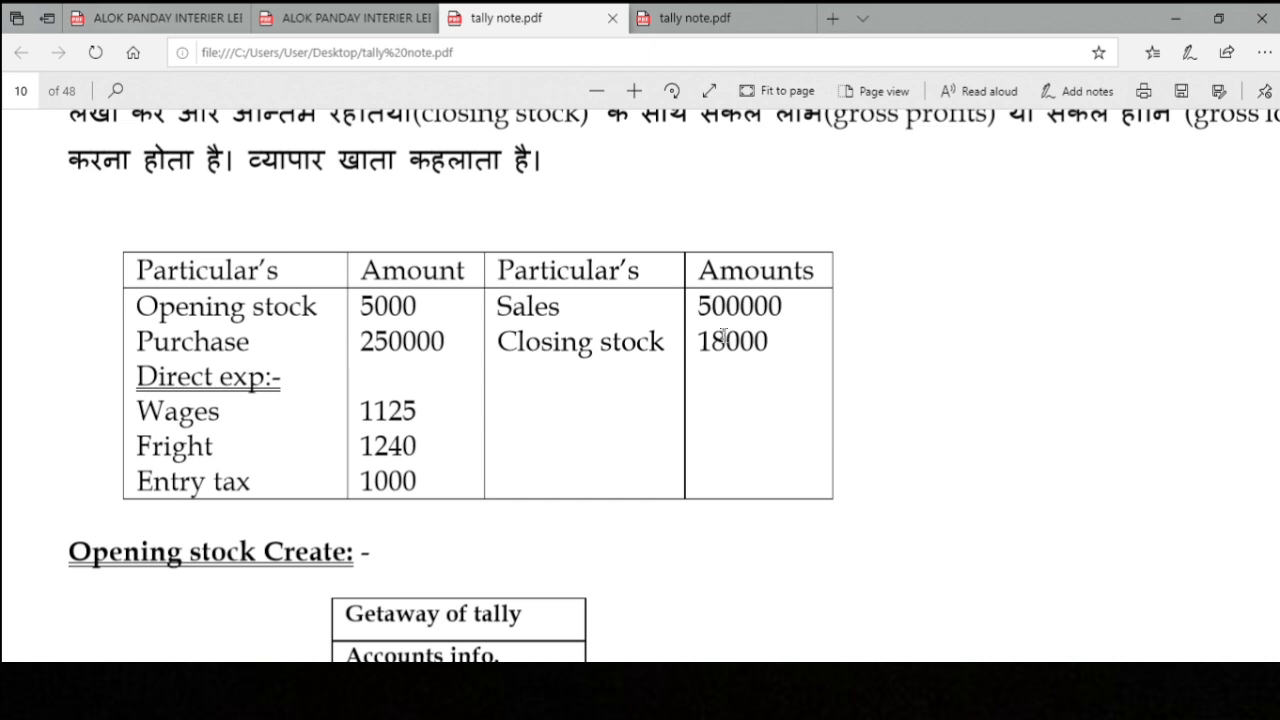
{"action": "left_click_drag", "start_coordinate": [699, 342], "coordinate": [768, 342]}
{"action": "left_click", "coordinate": [768, 342]}
{"action": "key", "text": "alt+Tab"}
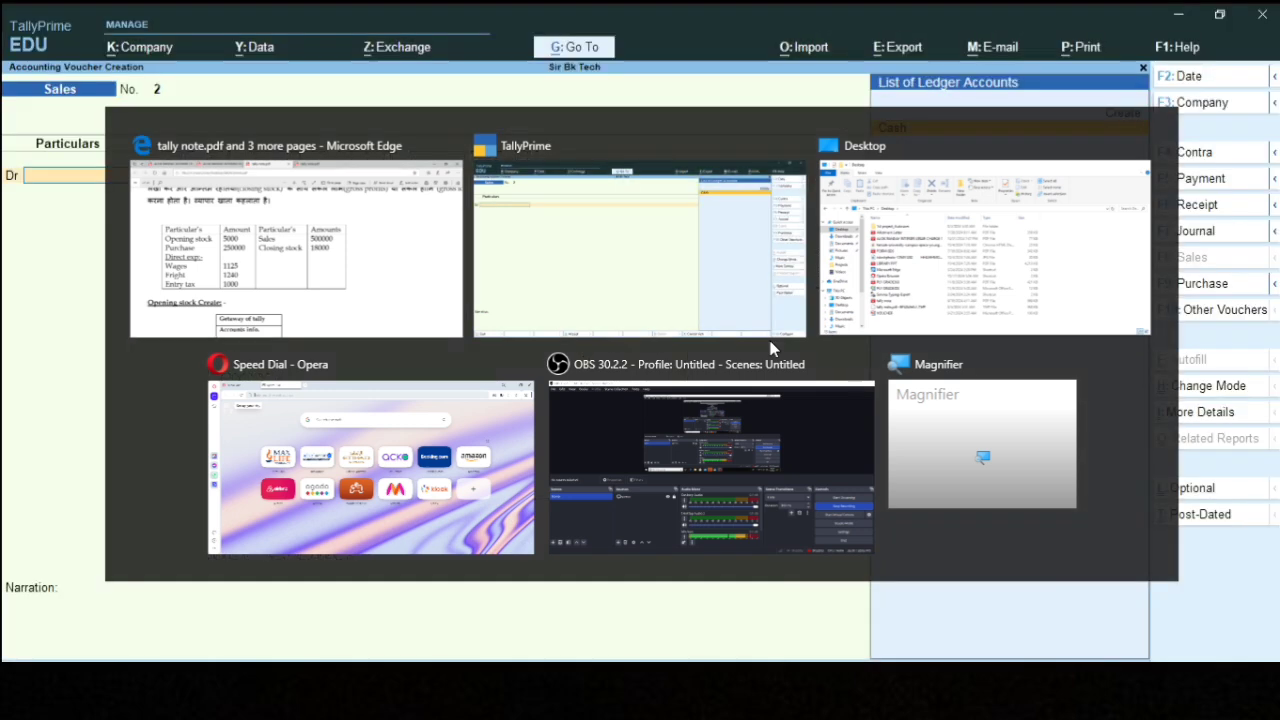
Quit the blank sales voucher and open the Opening Stock ledger for alteration
{"action": "key", "text": "Escape"}
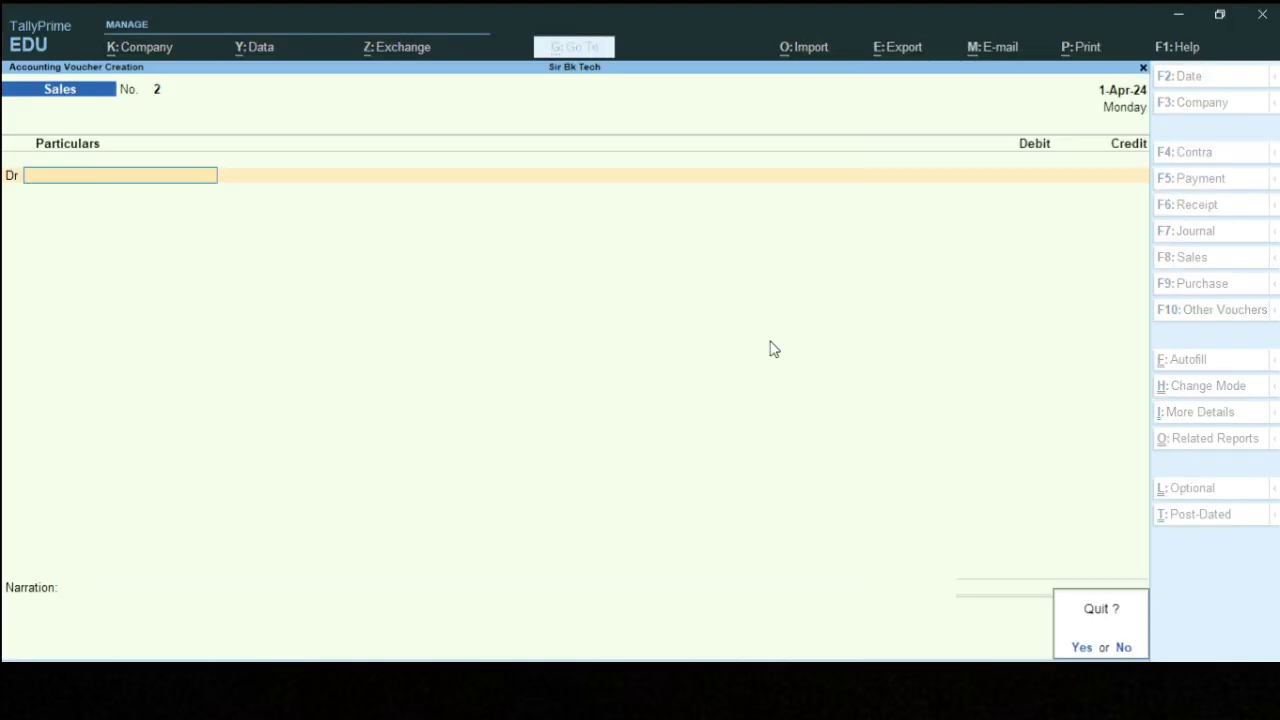
{"action": "key", "text": "y"}
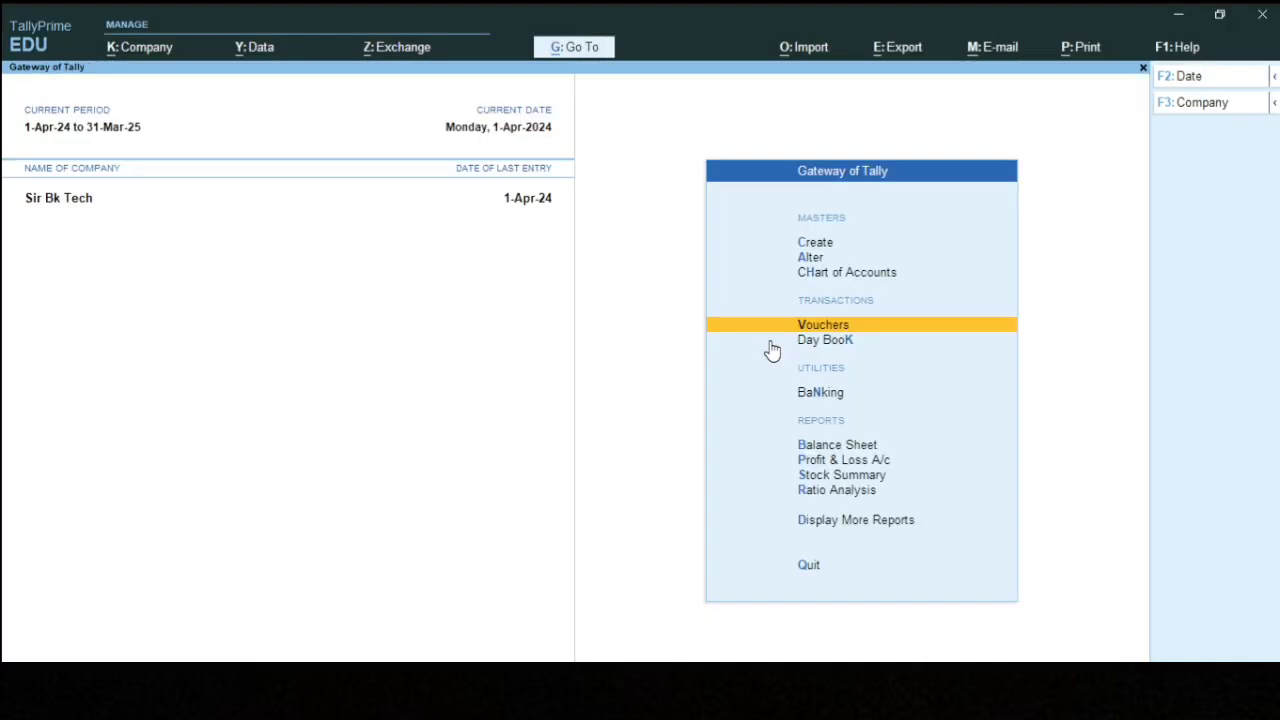
{"action": "key", "text": "Up"}
{"action": "key", "text": "Up"}
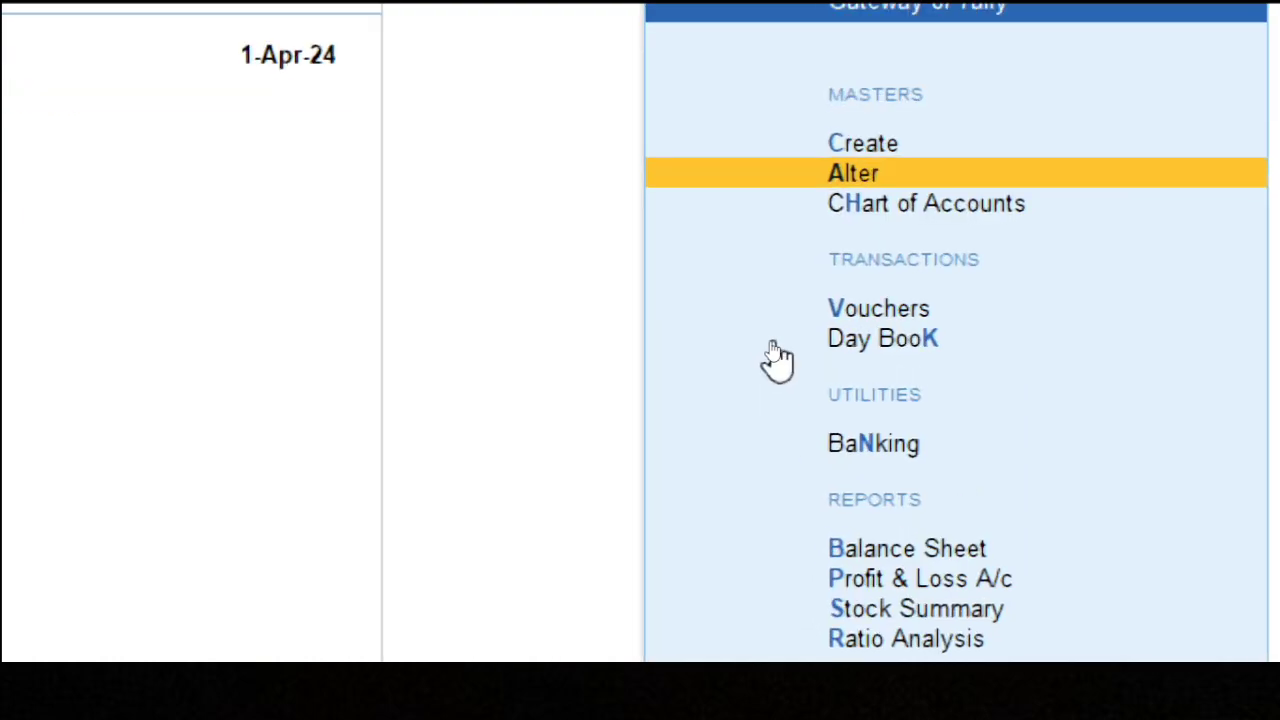
{"action": "key", "text": "Return"}
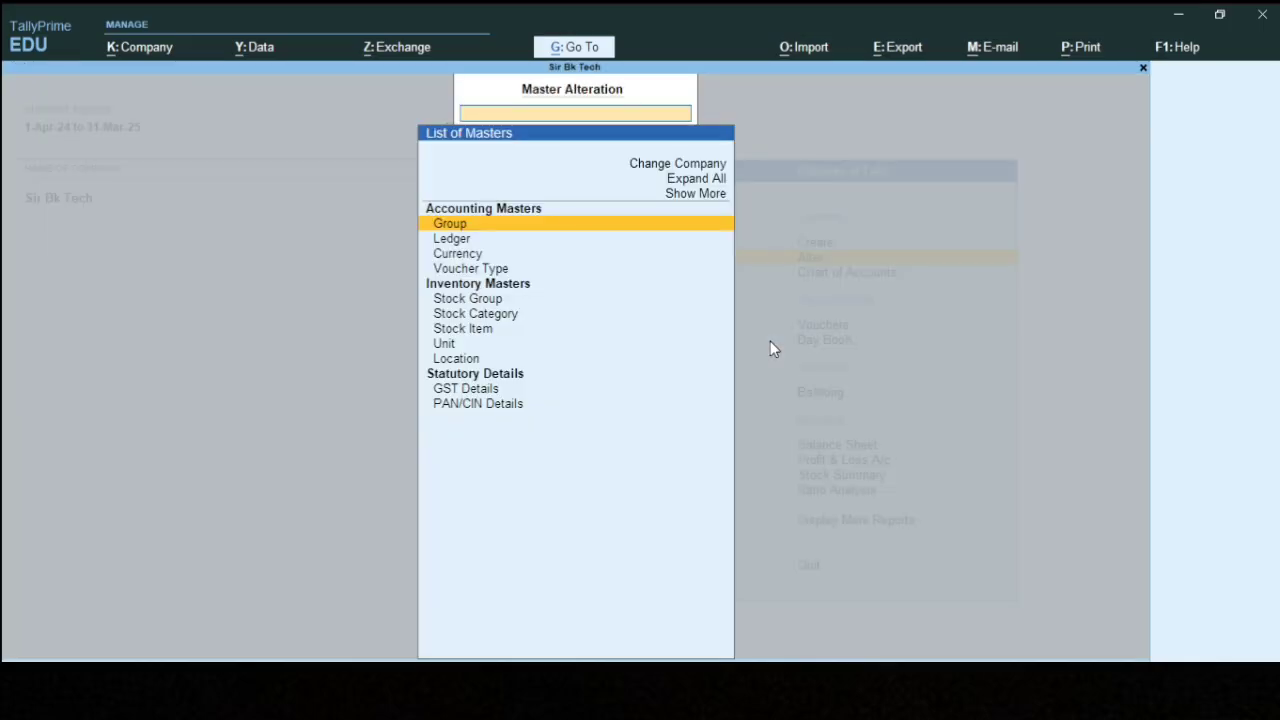
{"action": "key", "text": "Down"}
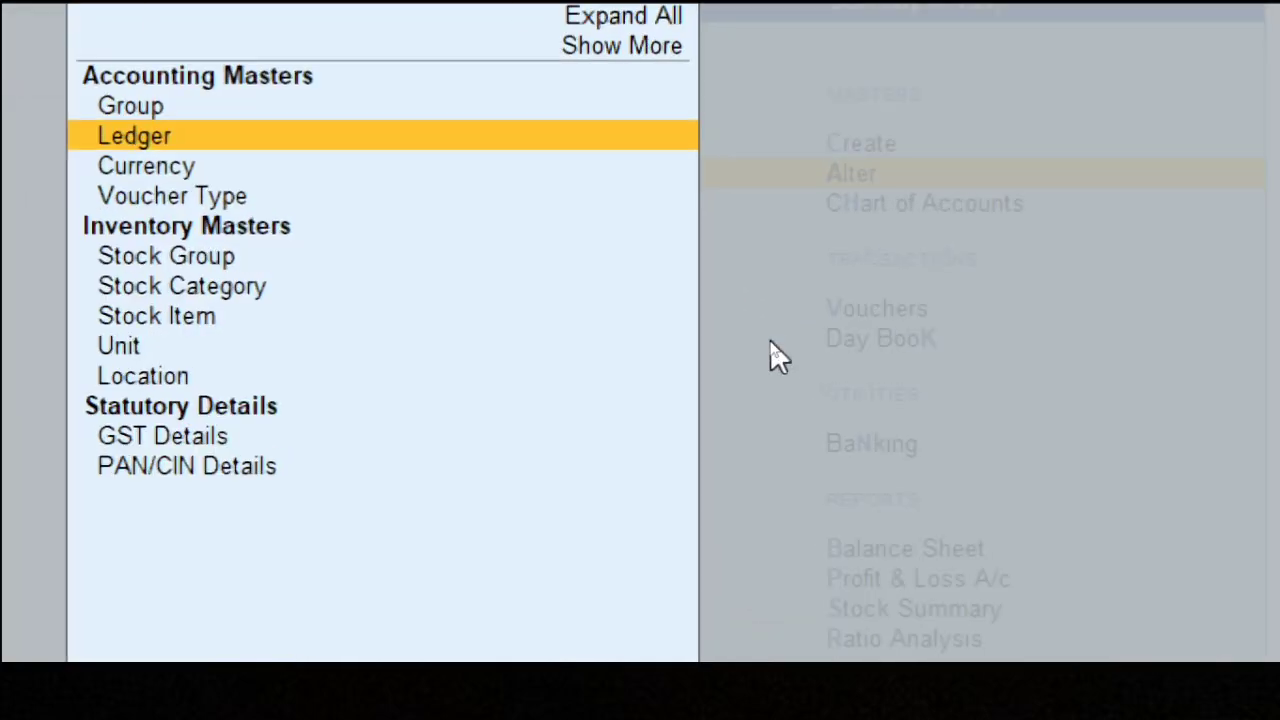
{"action": "key", "text": "Return"}
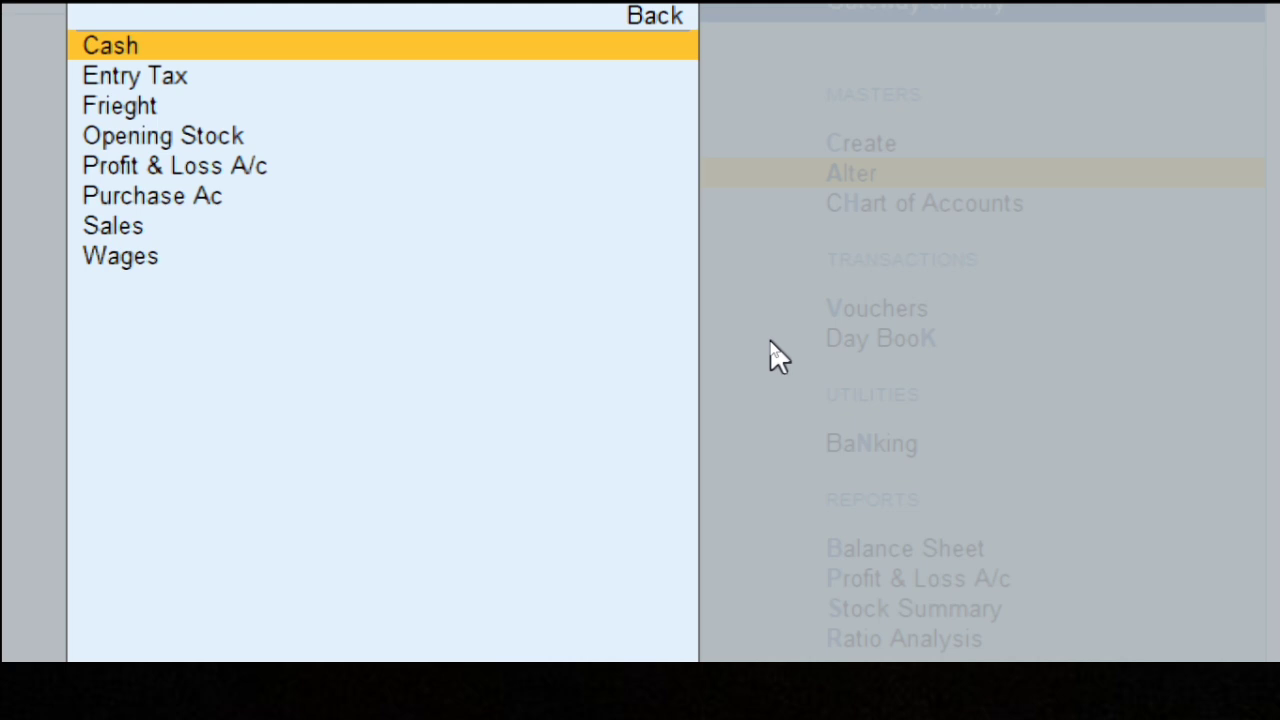
{"action": "key", "text": "Down"}
{"action": "key", "text": "Down"}
{"action": "key", "text": "Down"}
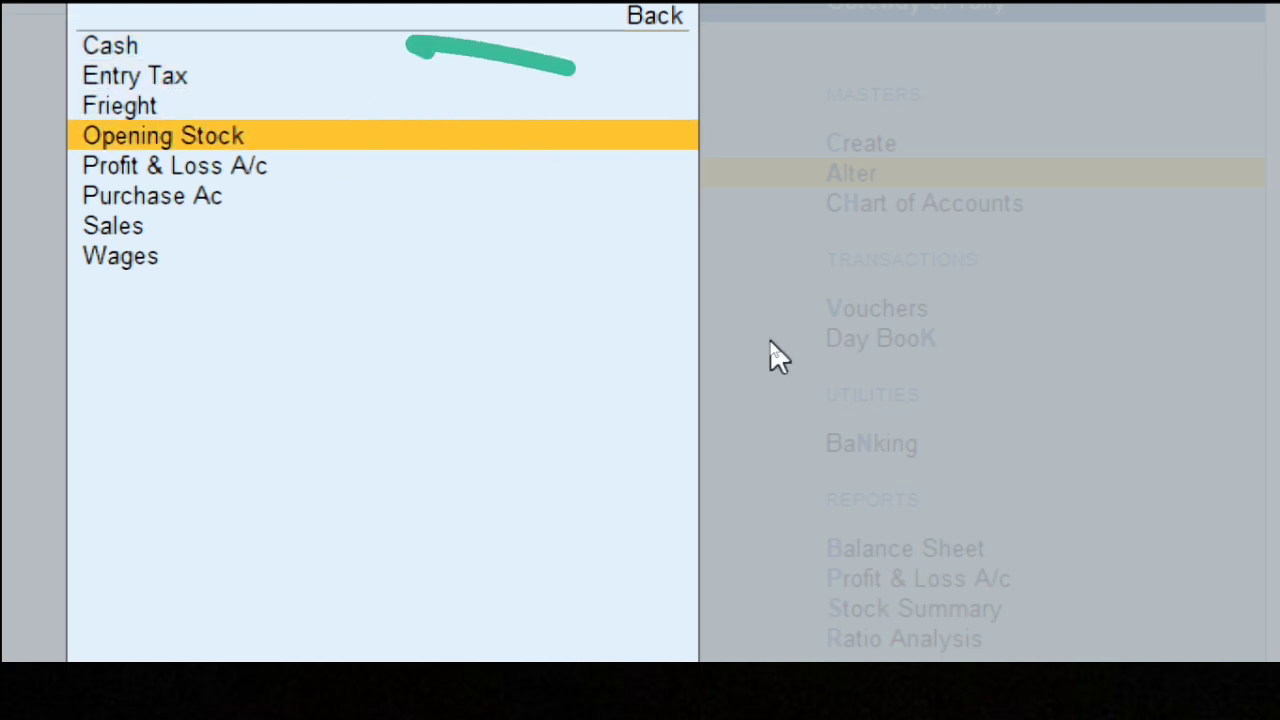
{"action": "key", "text": "Return"}
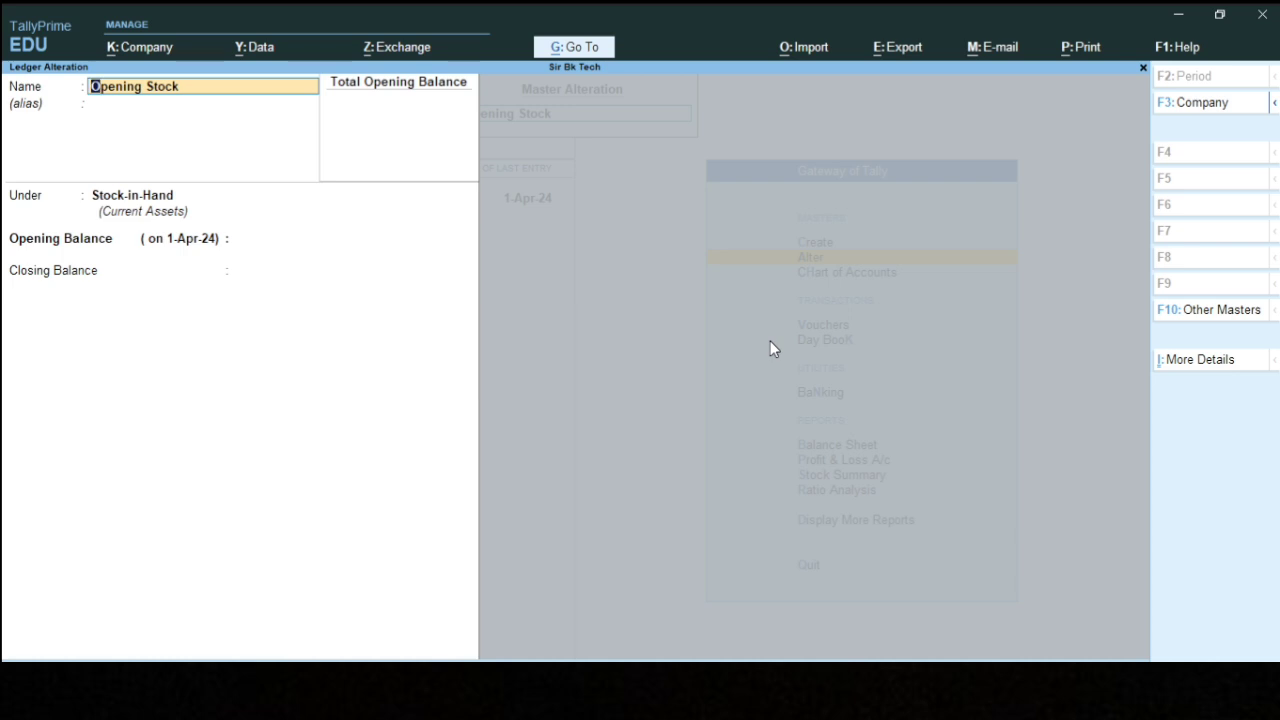
Set the Opening Stock ledger's opening balance on 1-Apr-24 to 5,000 Dr, keeping its name and group
{"action": "key", "text": "Return"}
{"action": "key", "text": "Return"}
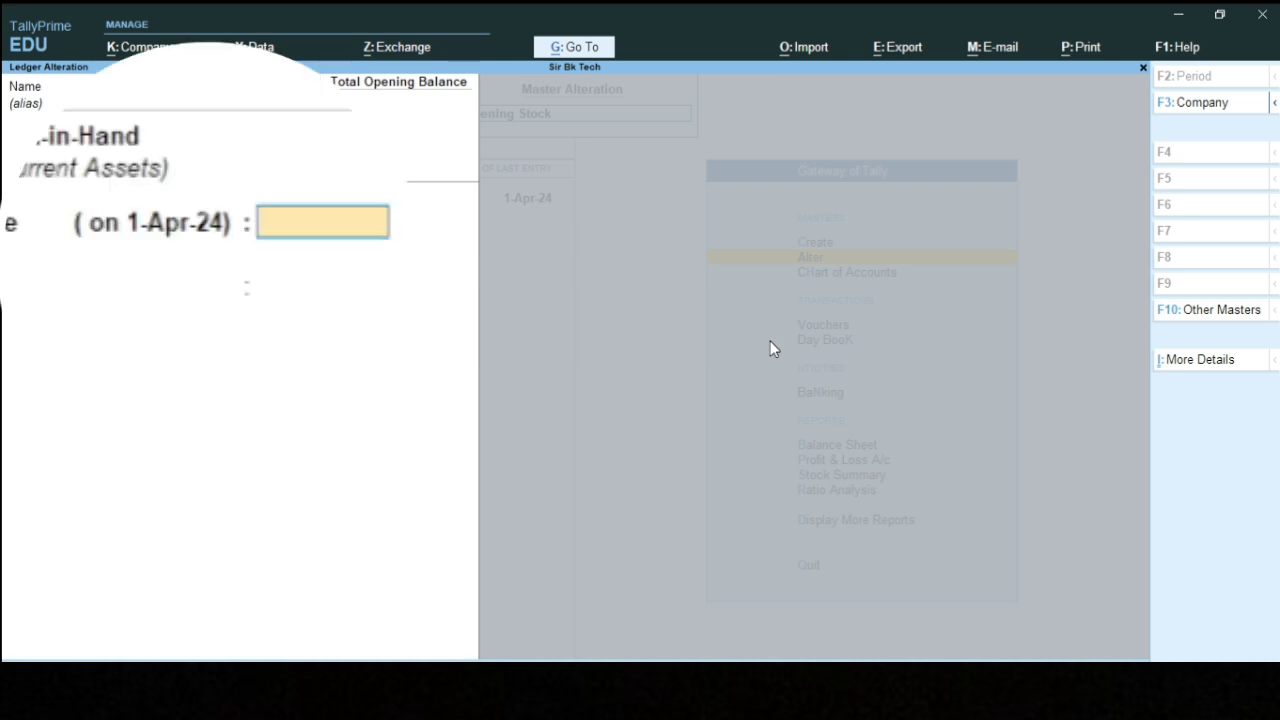
{"action": "type", "text": "5000"}
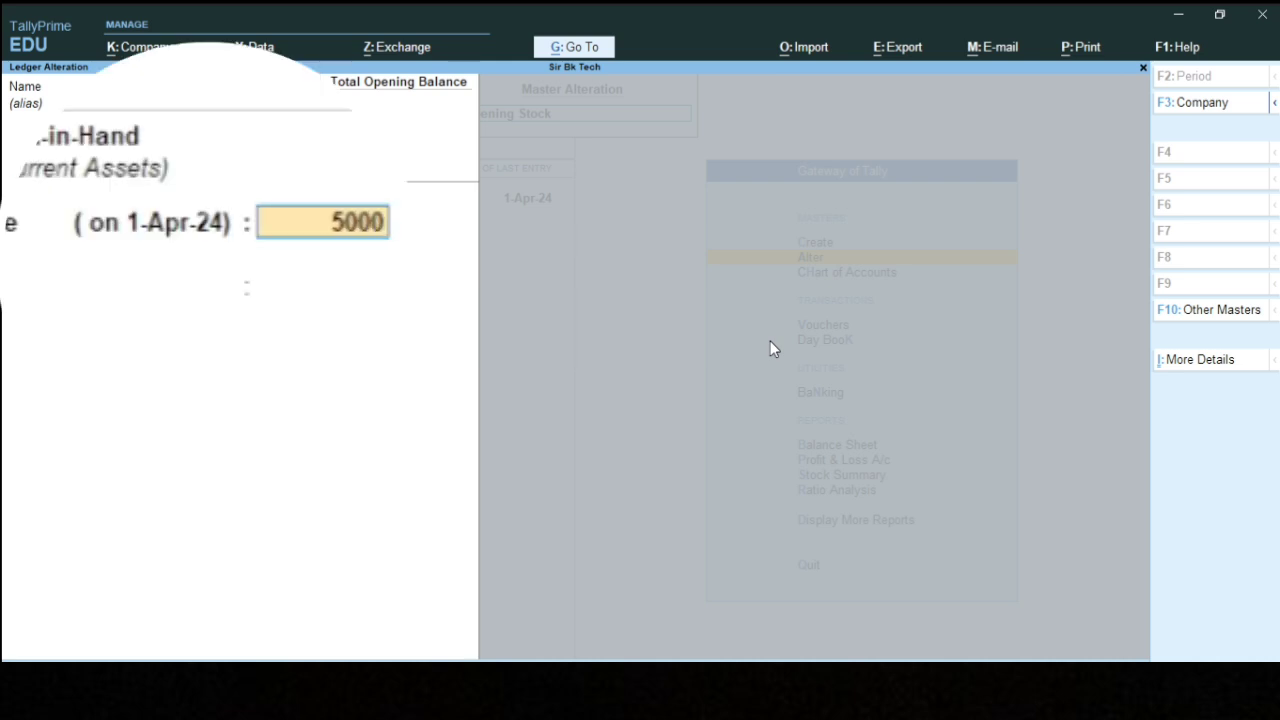
{"action": "key", "text": "Return"}
{"action": "key", "text": "Return"}
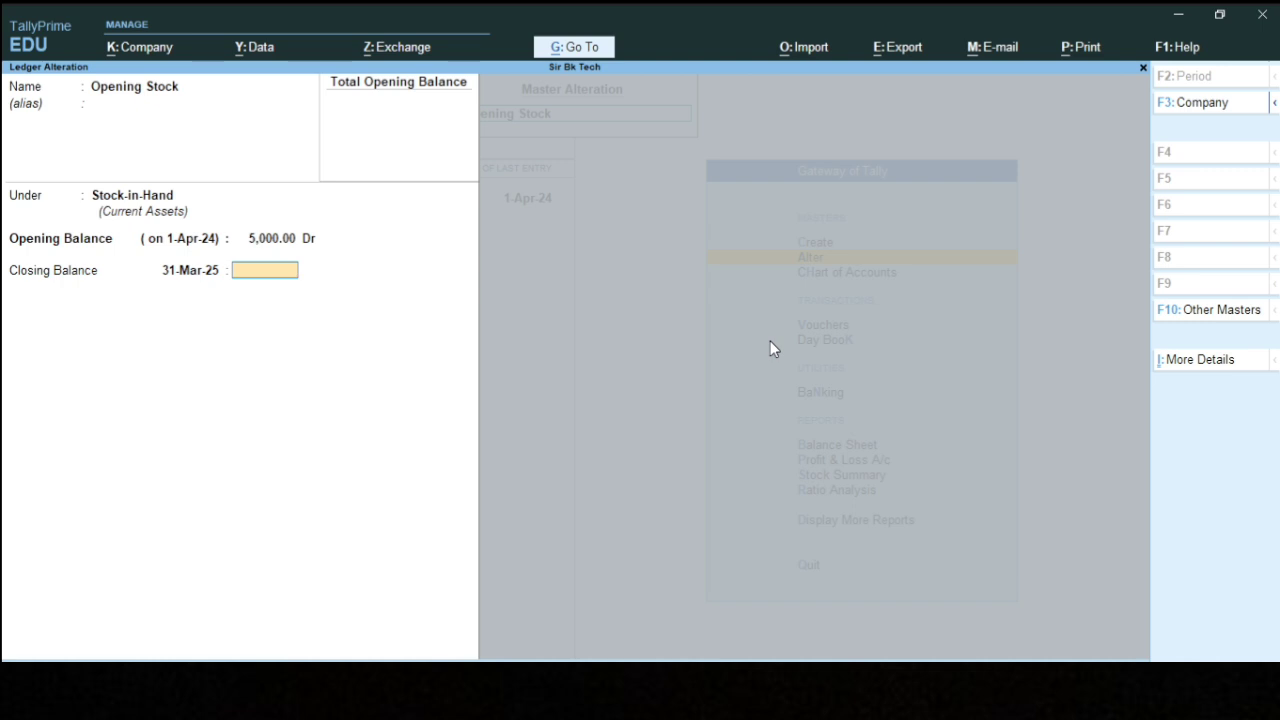
Enter a closing balance of 18,000 Dr for 31-Mar-25 in the Opening Stock ledger and save it
{"action": "type", "text": "1"}
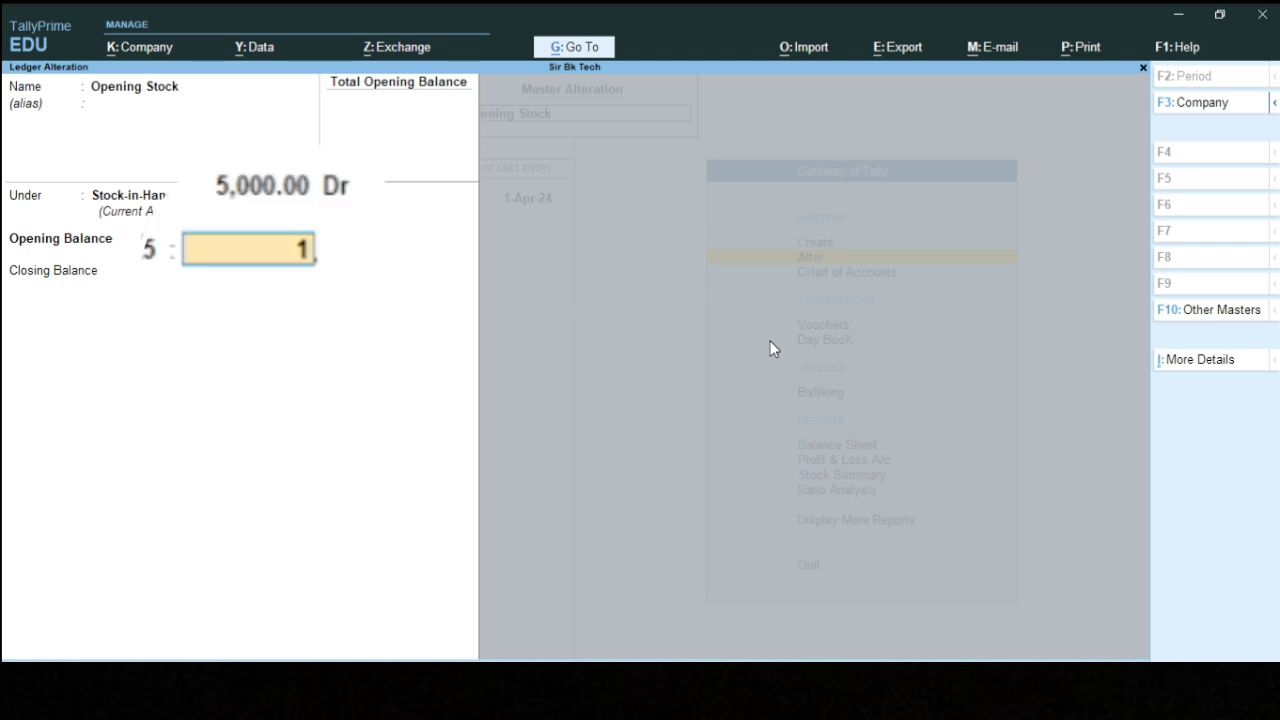
{"action": "type", "text": "8,000"}
{"action": "key", "text": "Return"}
{"action": "key", "text": "Return"}
{"action": "key", "text": "Return"}
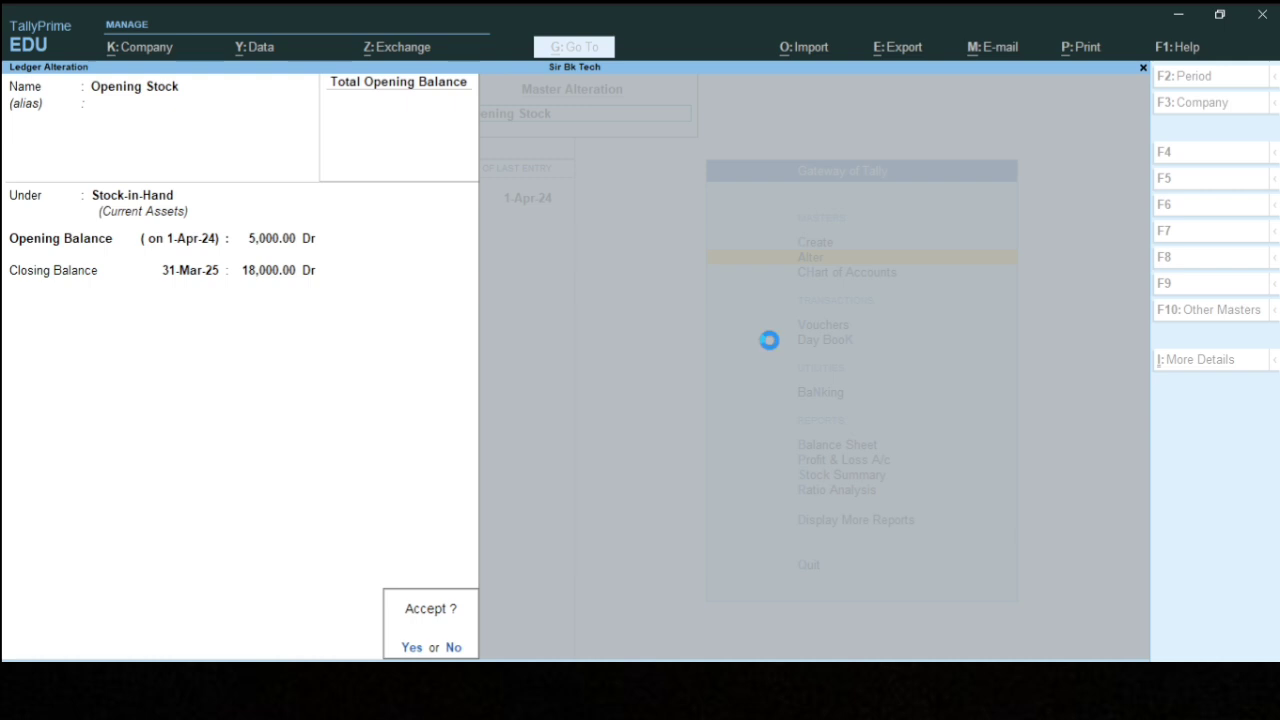
{"action": "key", "text": "Return"}
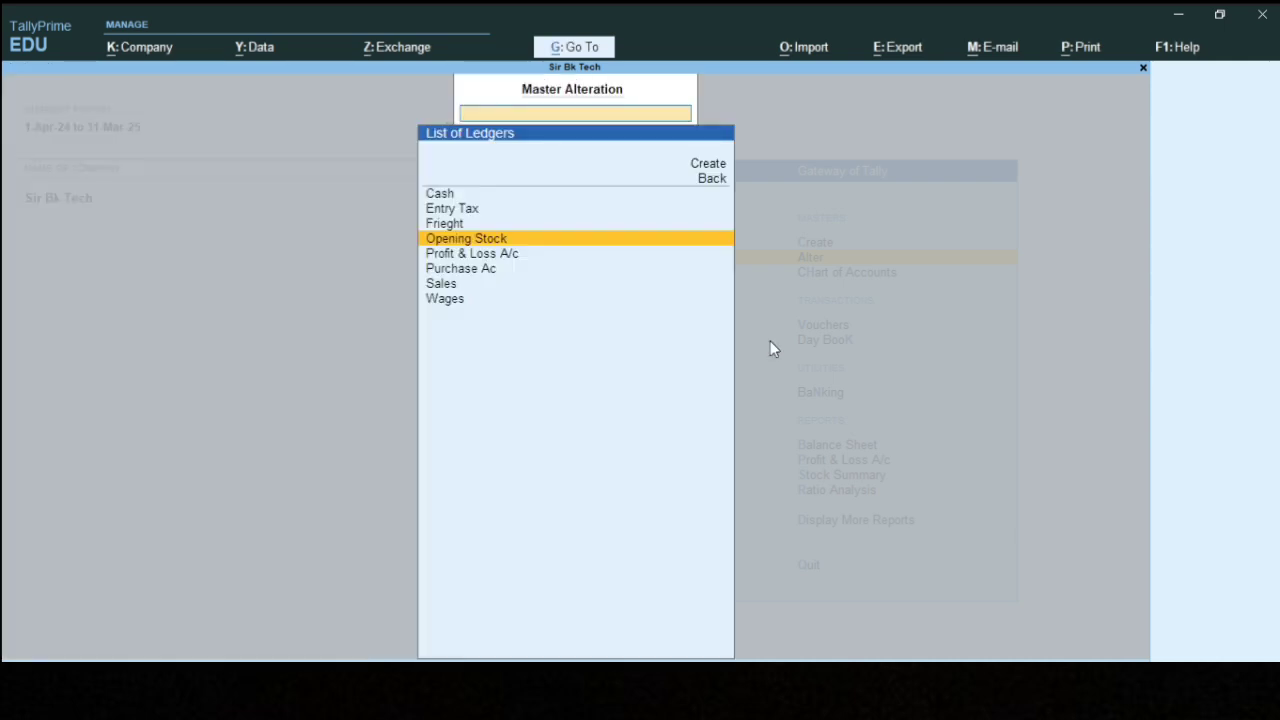
{"action": "key", "text": "Escape"}
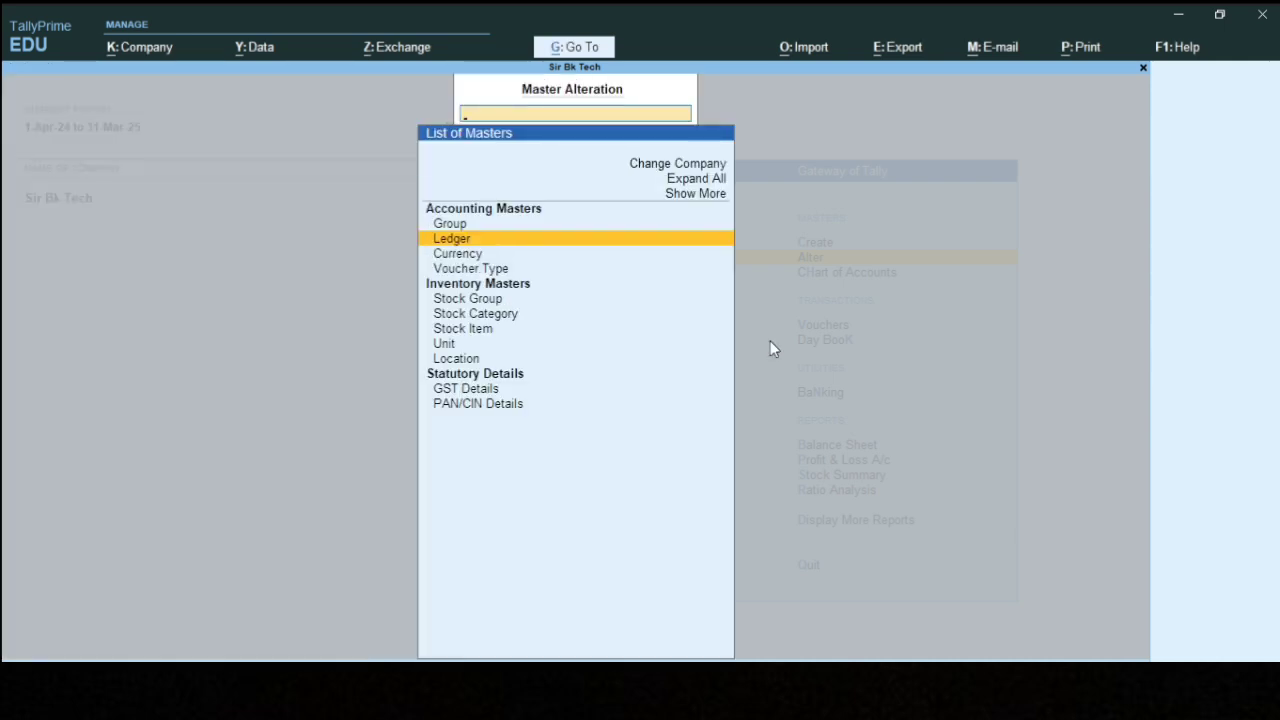
Recheck the trading account table in tally note.pdf, and open TallyPrime's Profit & Loss A/c report in detailed view
{"action": "key", "text": "alt+Tab"}
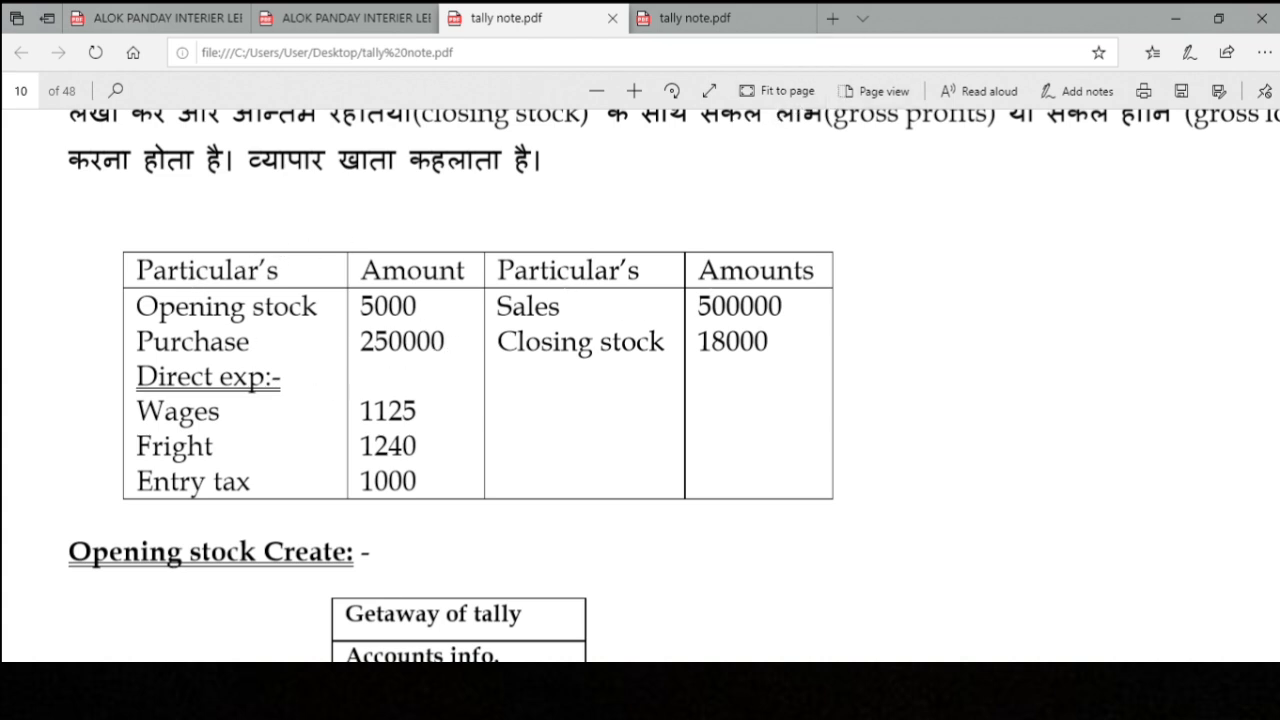
{"action": "key", "text": "alt+Tab"}
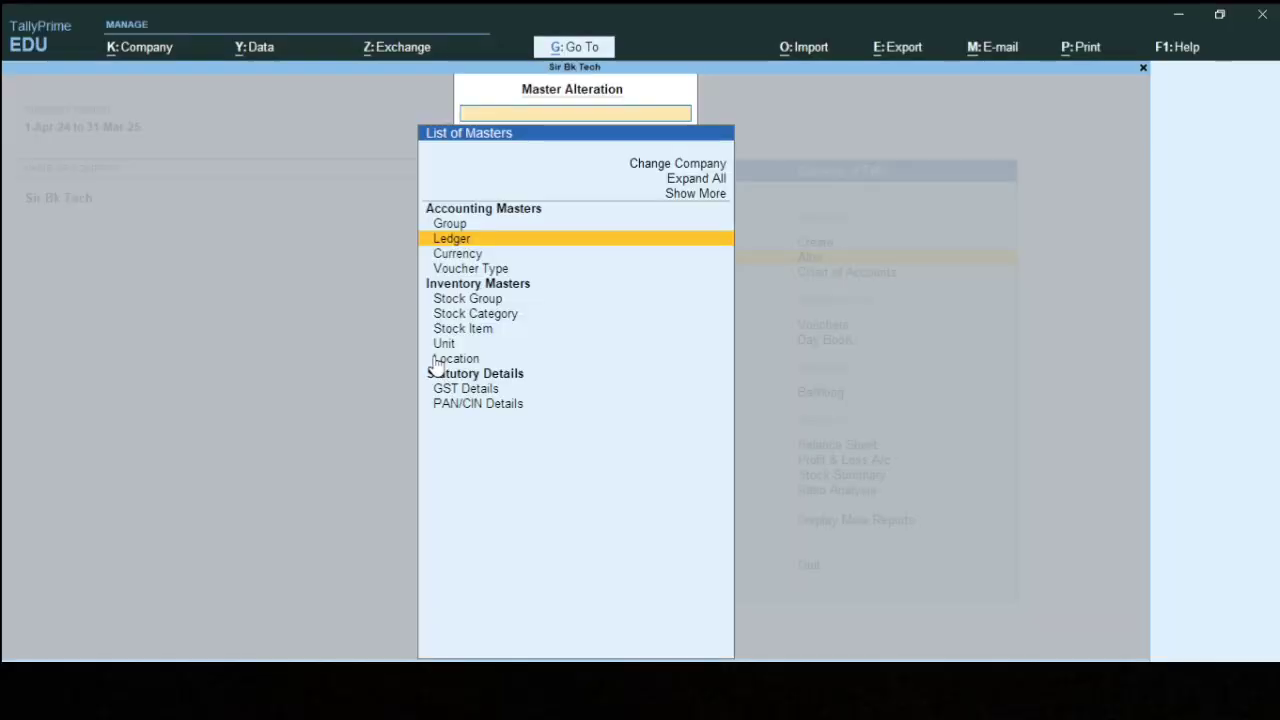
{"action": "key", "text": "Escape"}
{"action": "key", "text": "Down"}
{"action": "key", "text": "Down"}
{"action": "key", "text": "Down"}
{"action": "key", "text": "Down"}
{"action": "key", "text": "Down"}
{"action": "key", "text": "Down"}
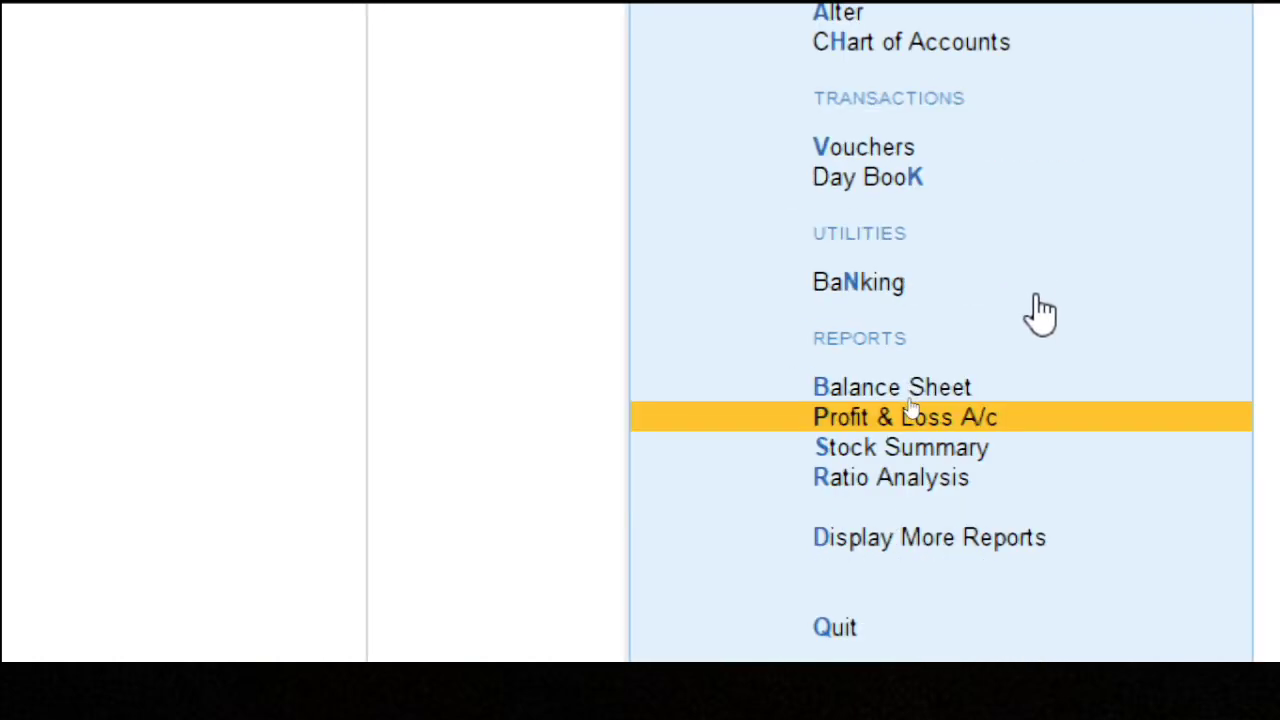
{"action": "left_click", "coordinate": [1033, 285]}
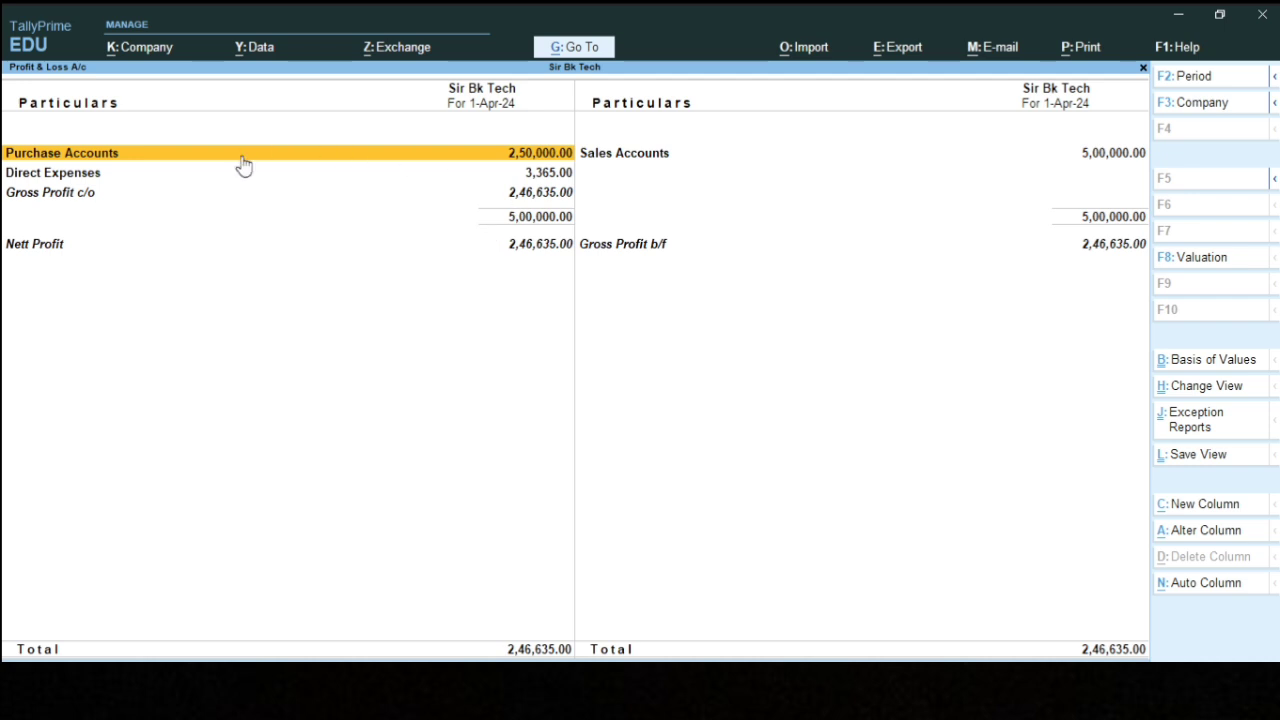
{"action": "key", "text": "alt"}
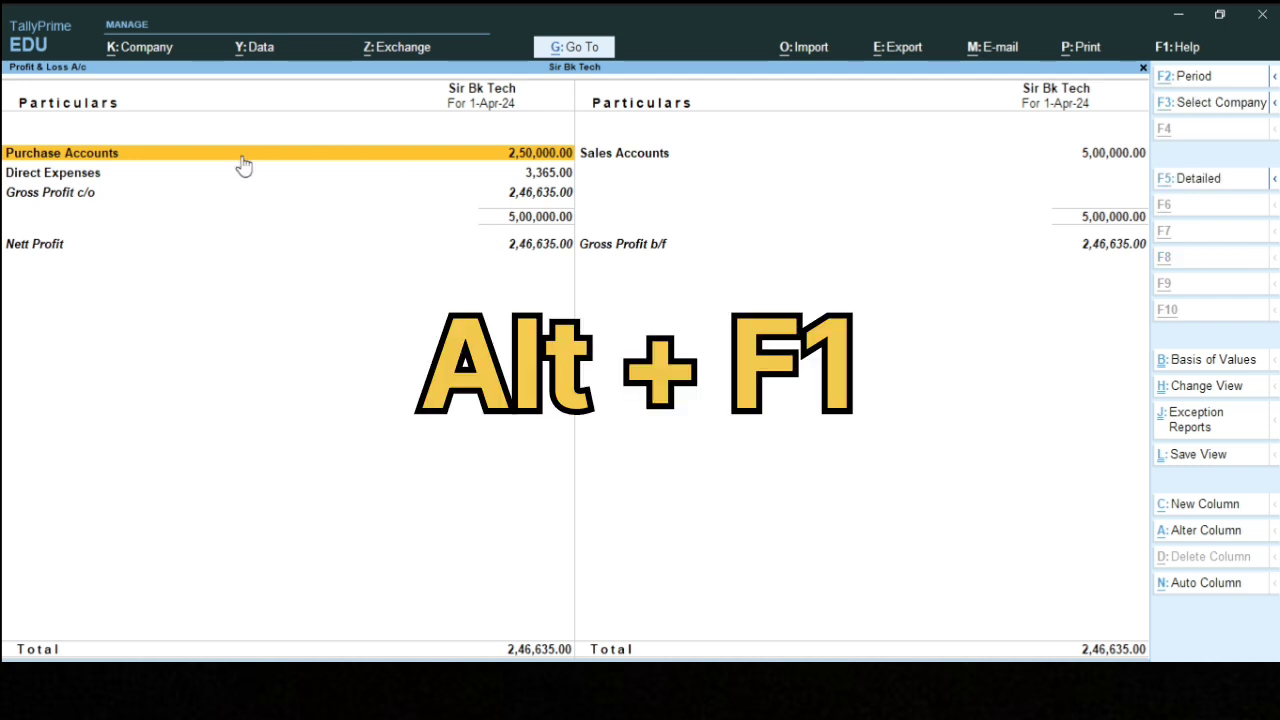
{"action": "key", "text": "alt+F1"}
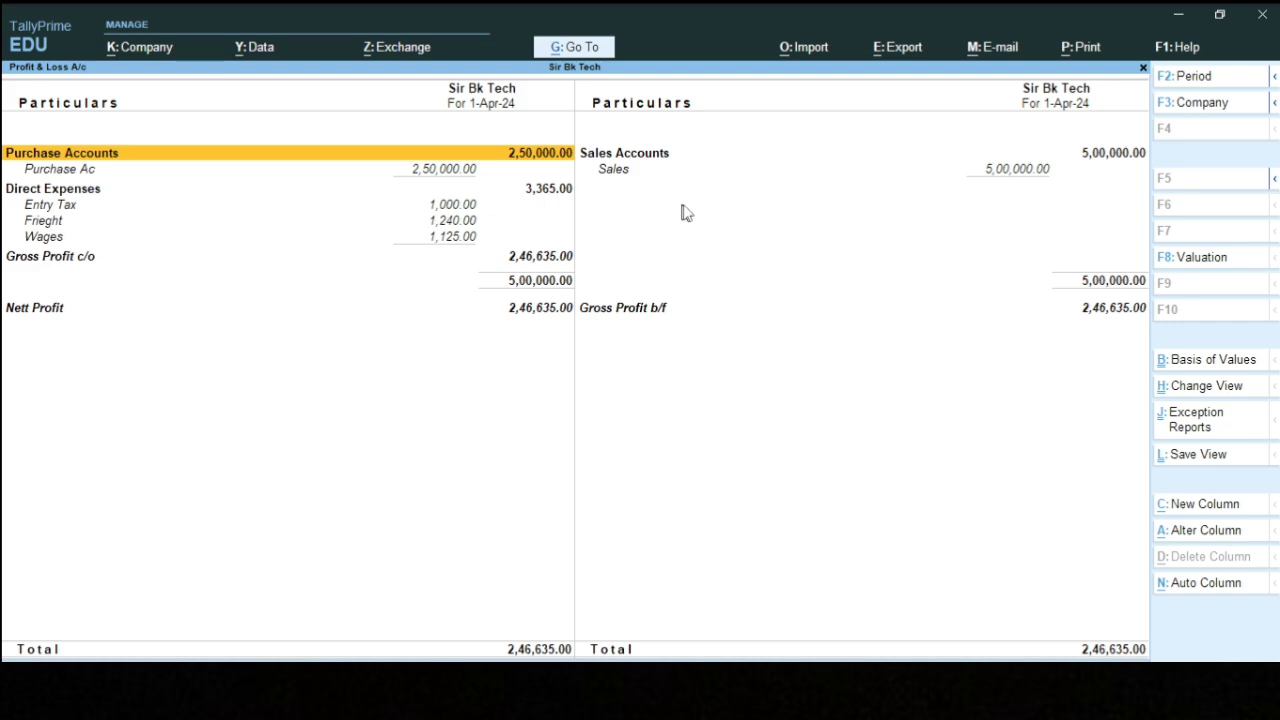
Set Maintain Accounts to No in the company features for Sir Bk Tech and accept the change, leaving the report configuration as it is
{"action": "key", "text": "F12"}
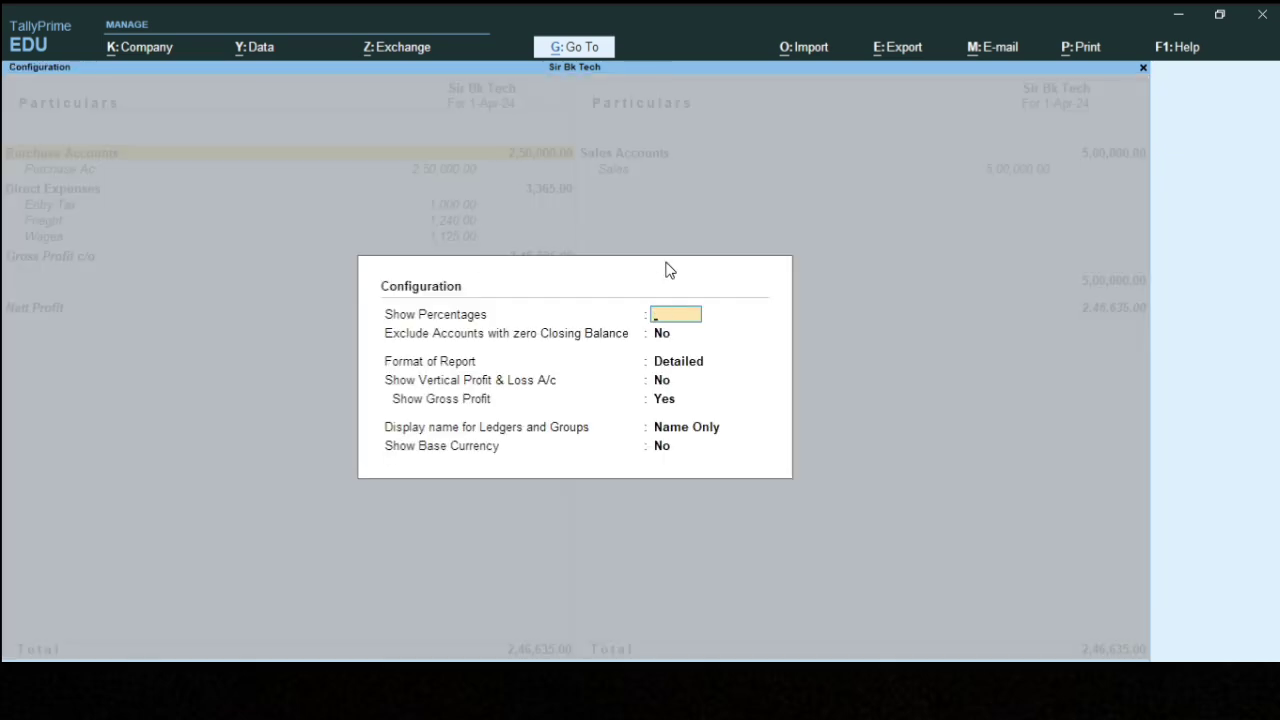
{"action": "key", "text": "Escape"}
{"action": "key", "text": "F11"}
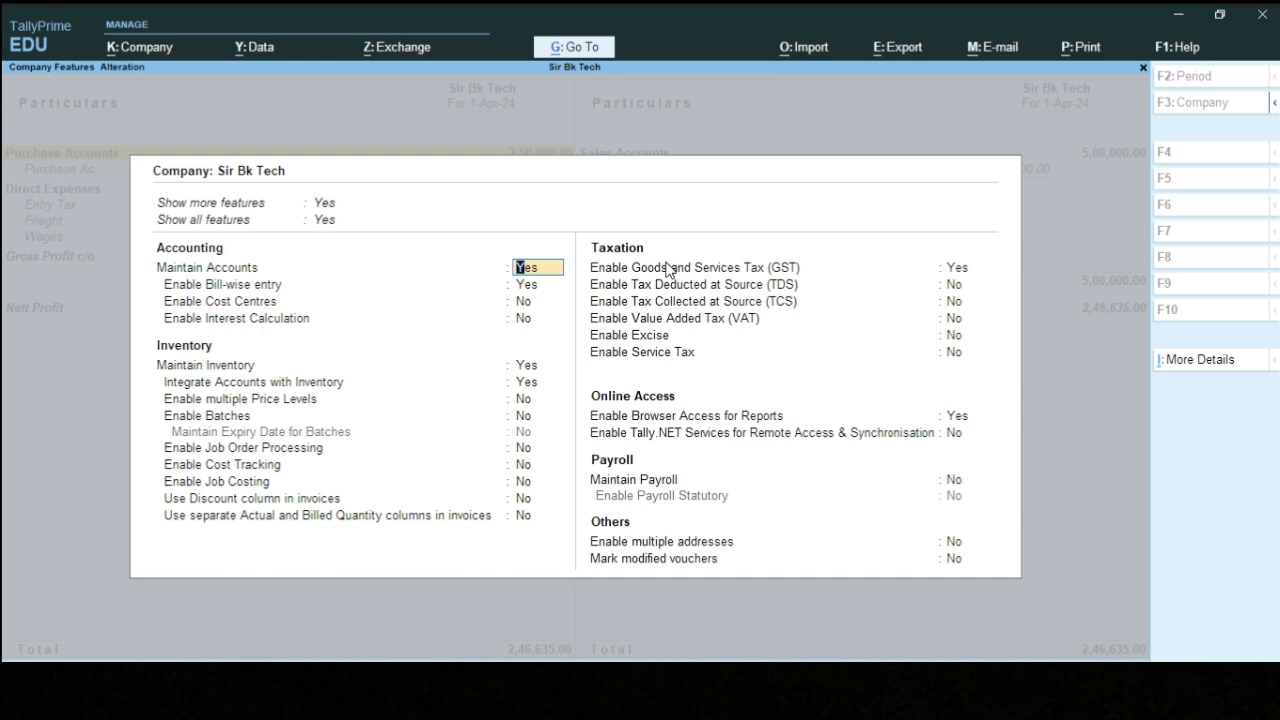
{"action": "type", "text": "n"}
{"action": "key", "text": "Return"}
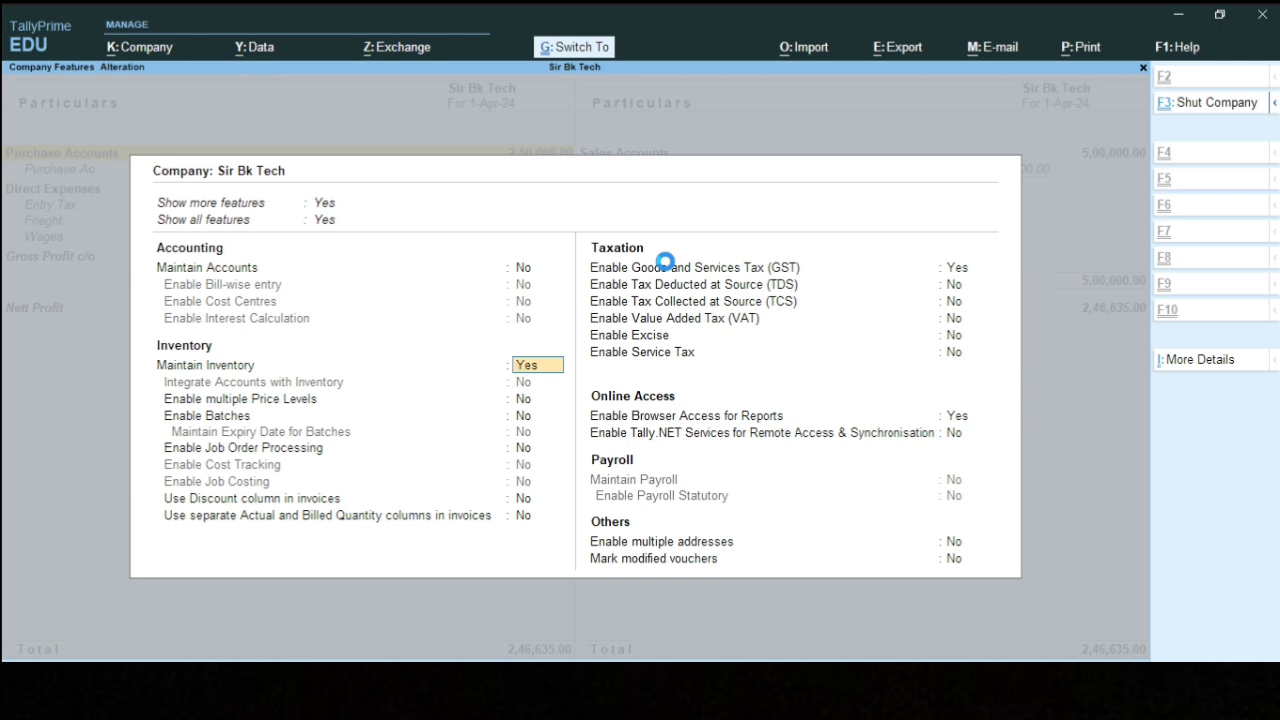
{"action": "key", "text": "ctrl+a"}
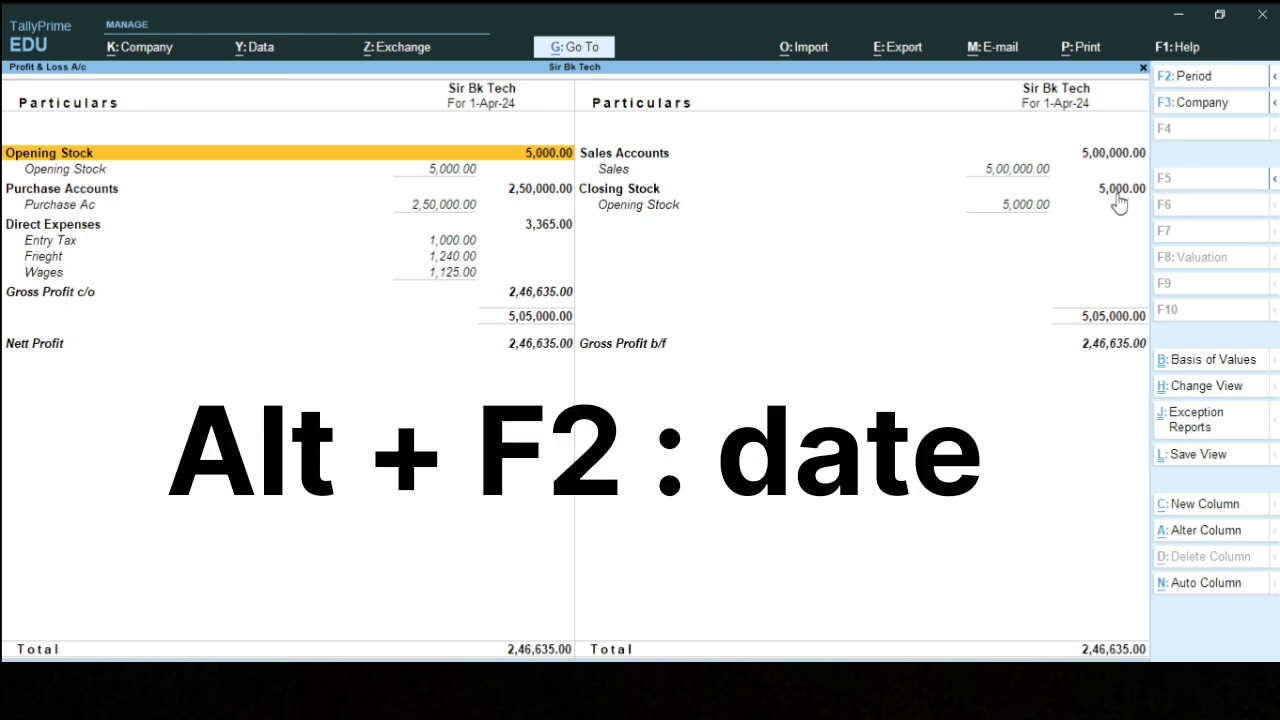
Change the Profit & Loss A/c report's period to run from 1-4-2024 to 31-3-2025
{"action": "key", "text": "alt"}
{"action": "key", "text": "alt+F2"}
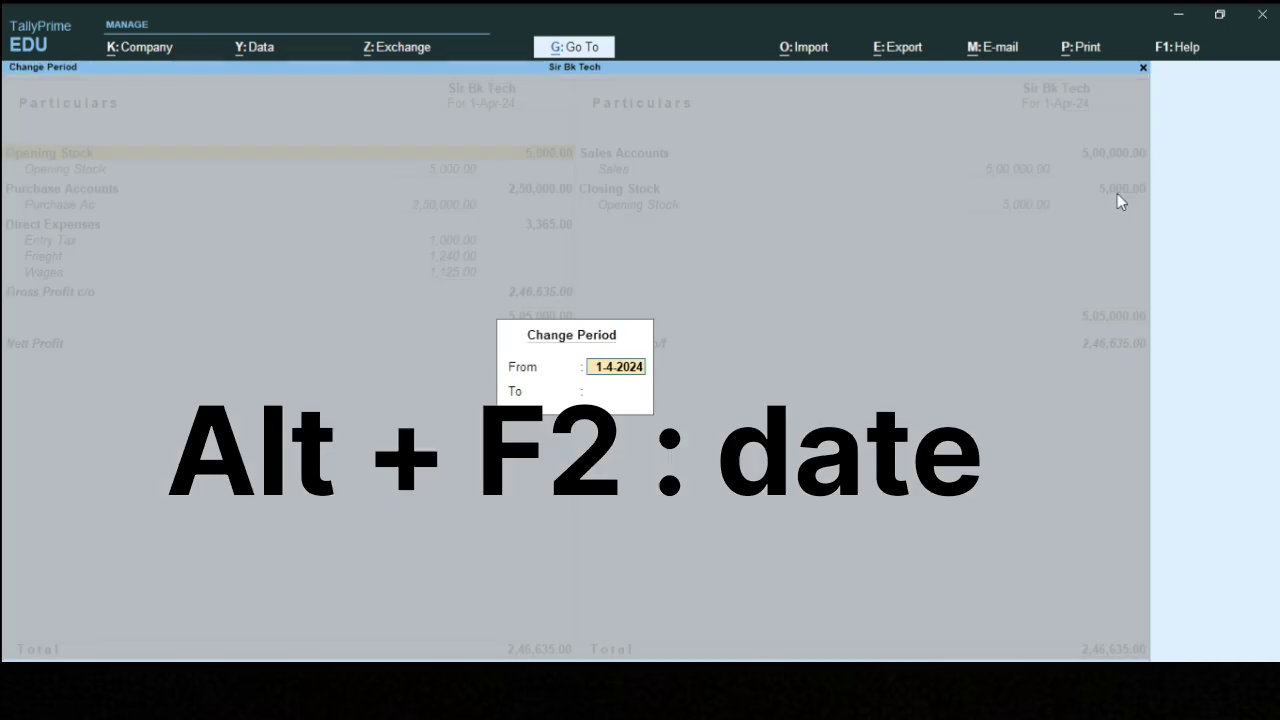
{"action": "key", "text": "Return"}
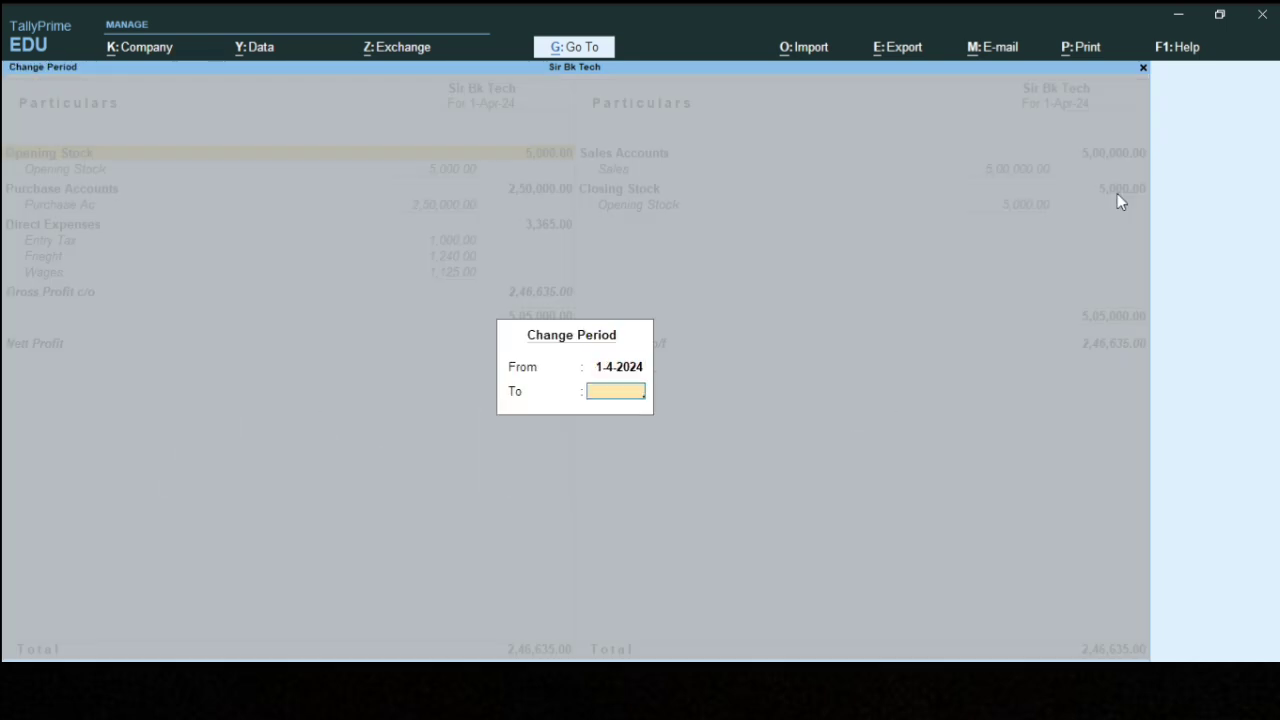
{"action": "type", "text": "31-3-2025"}
{"action": "key", "text": "Return"}
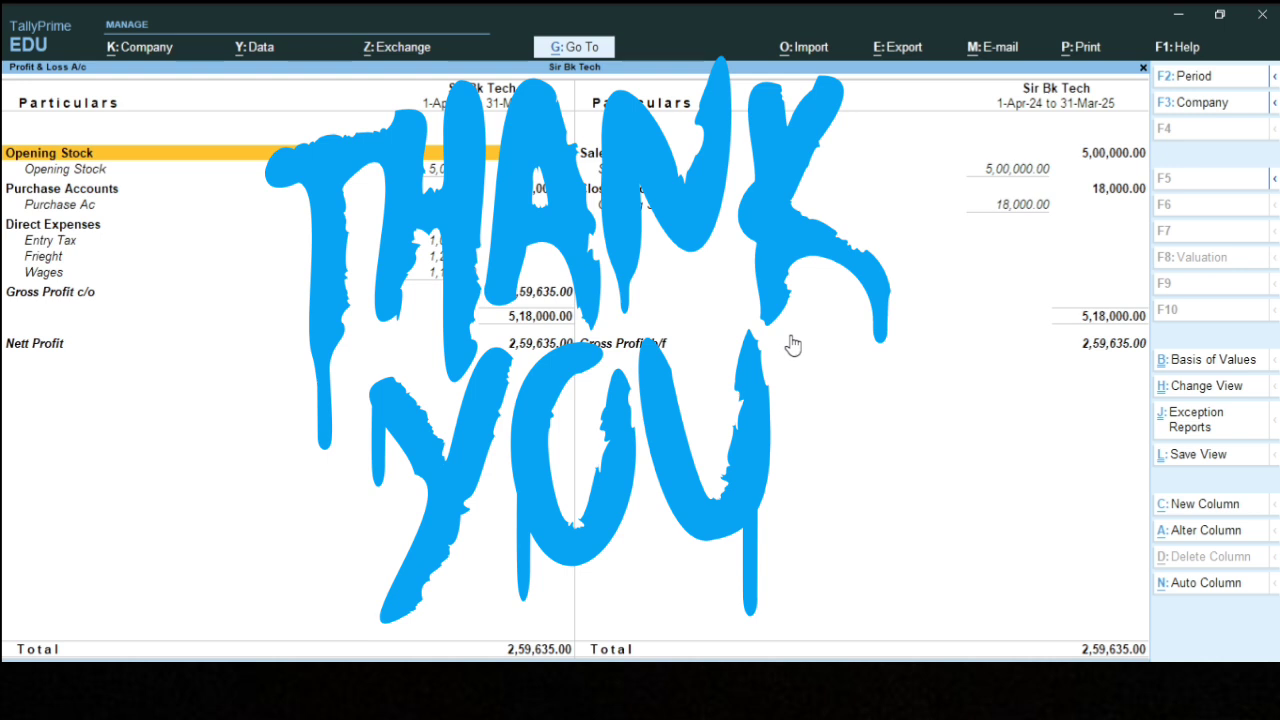
{"action": "key", "text": "Down"}
{"action": "key", "text": "Up"}
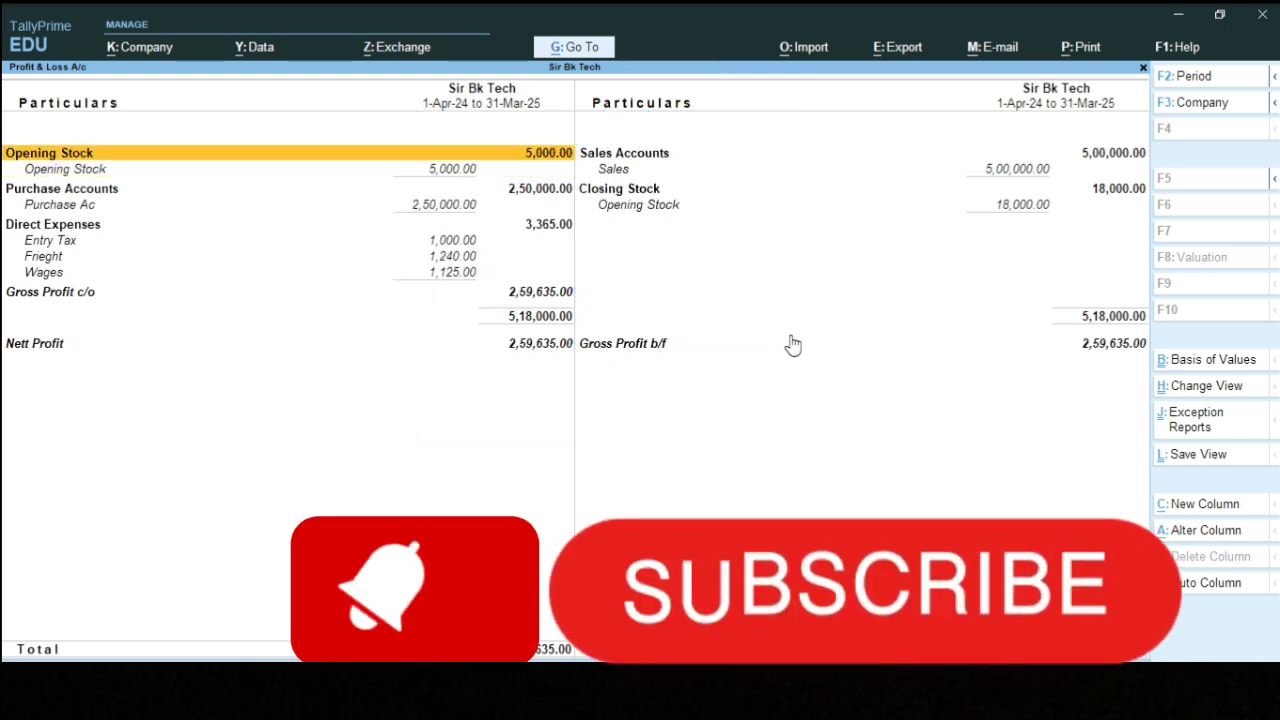